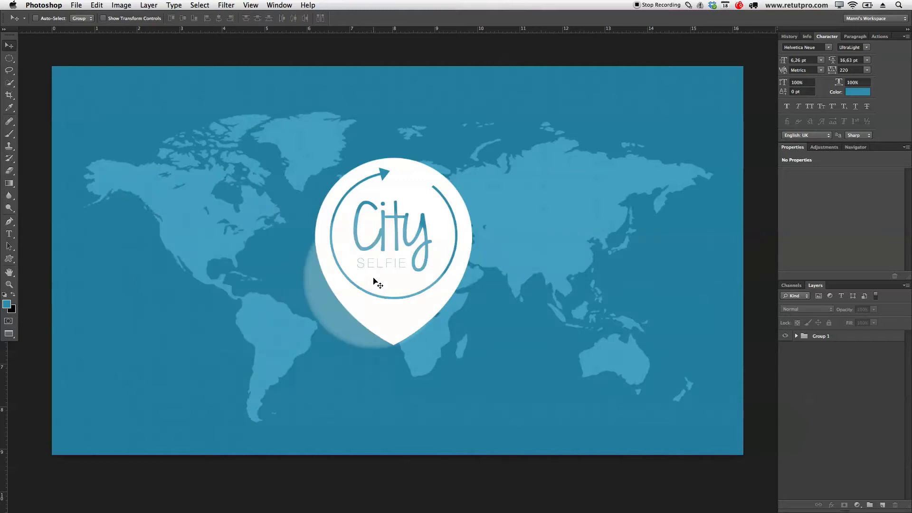
Create a new 1920 x 1080 pixel document at 300 pixels/inch, RGB 16 bit, with a white background
{"action": "key", "text": "ctrl+Tab"}
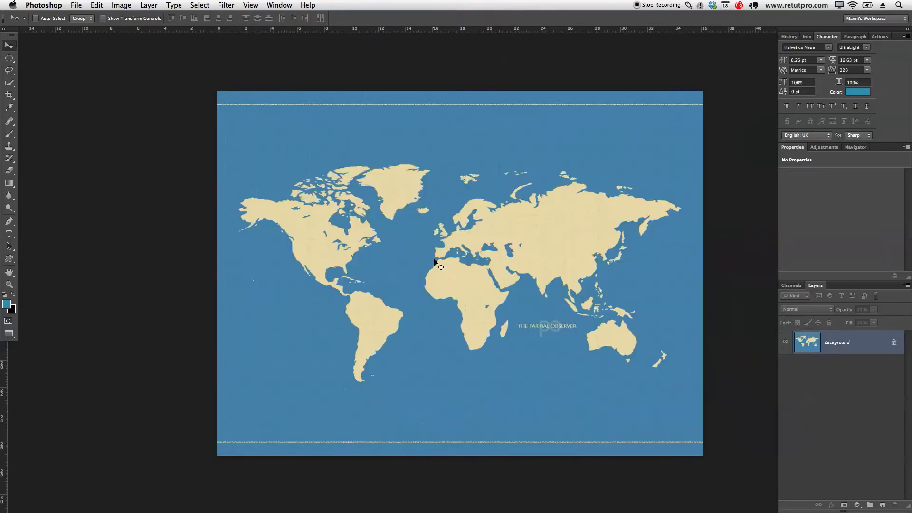
{"action": "key", "text": "ctrl+Tab"}
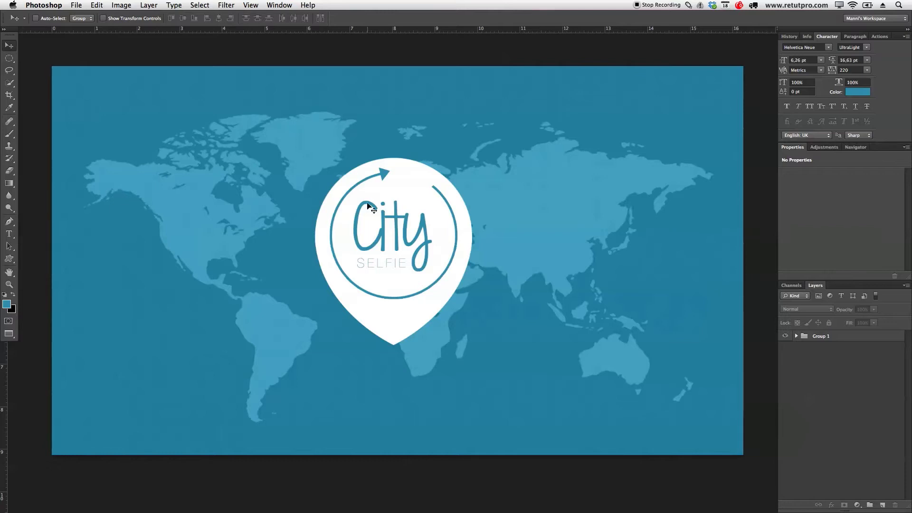
{"action": "left_click", "coordinate": [78, 4]}
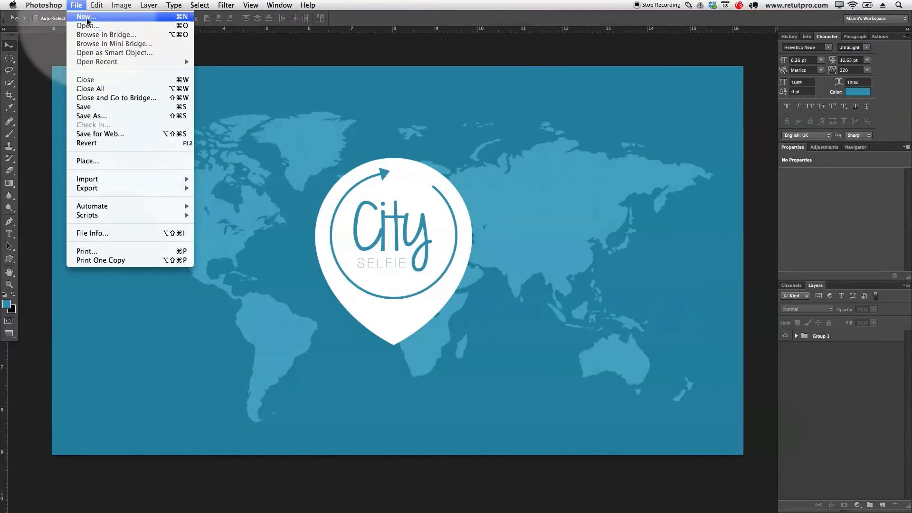
{"action": "left_click", "coordinate": [87, 21]}
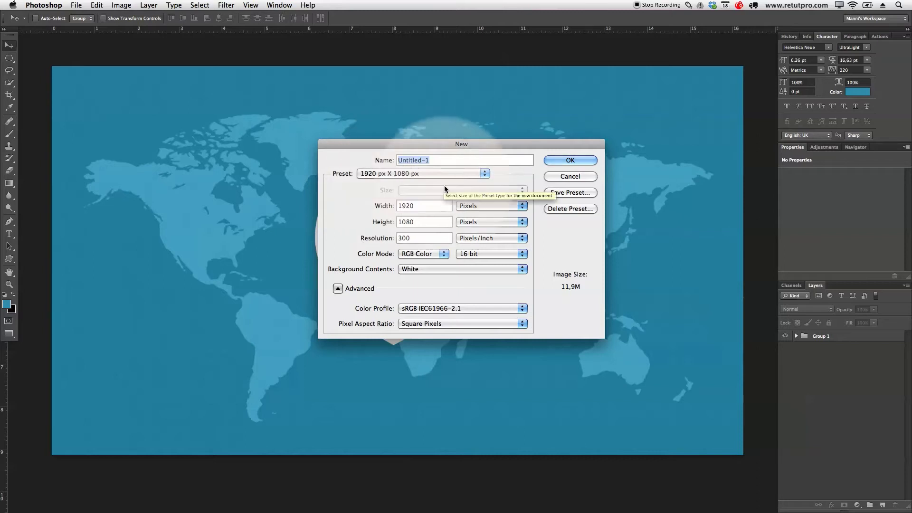
{"action": "left_click", "coordinate": [577, 159]}
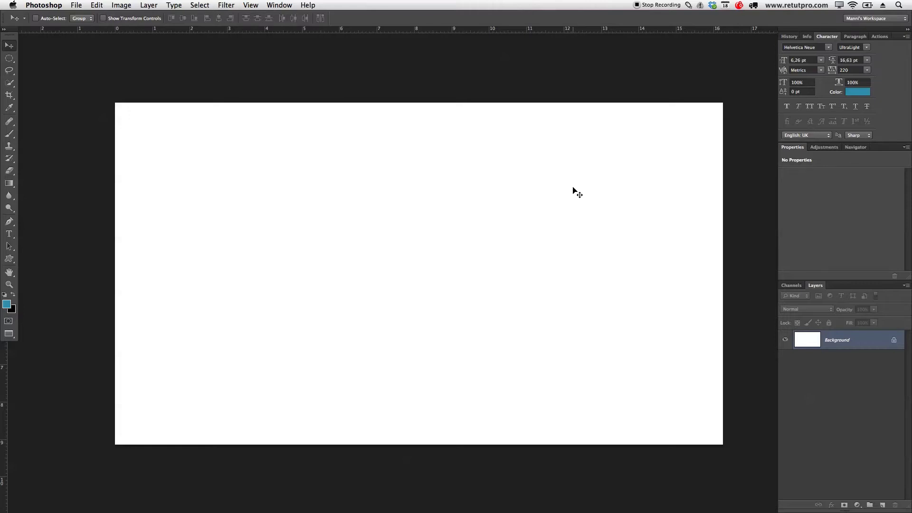
Leave full-screen view, float the world-map-140039.jpg image in its own window, and copy the map into the new Untitled-1 document
{"action": "key", "text": "f"}
{"action": "key", "text": "f"}
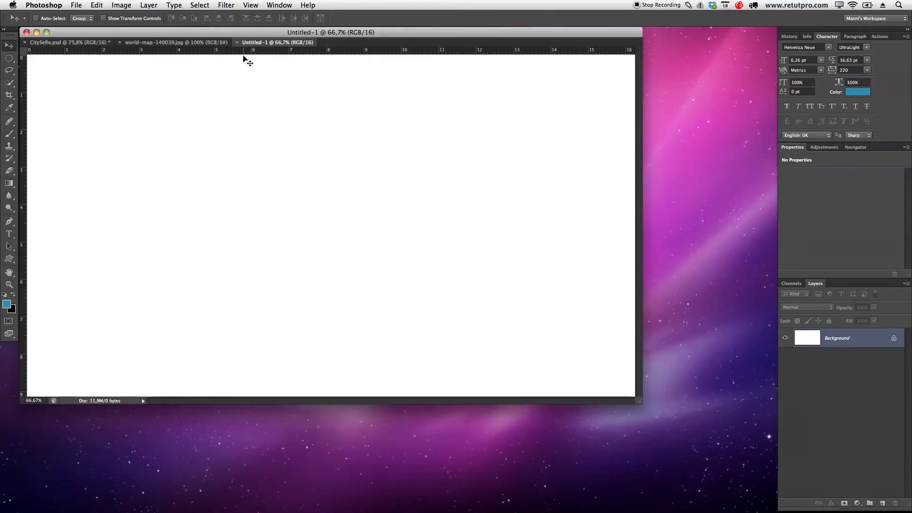
{"action": "left_click", "coordinate": [176, 42]}
{"action": "left_click_drag", "start_coordinate": [183, 42], "coordinate": [253, 180]}
{"action": "left_click_drag", "start_coordinate": [338, 233], "coordinate": [336, 138]}
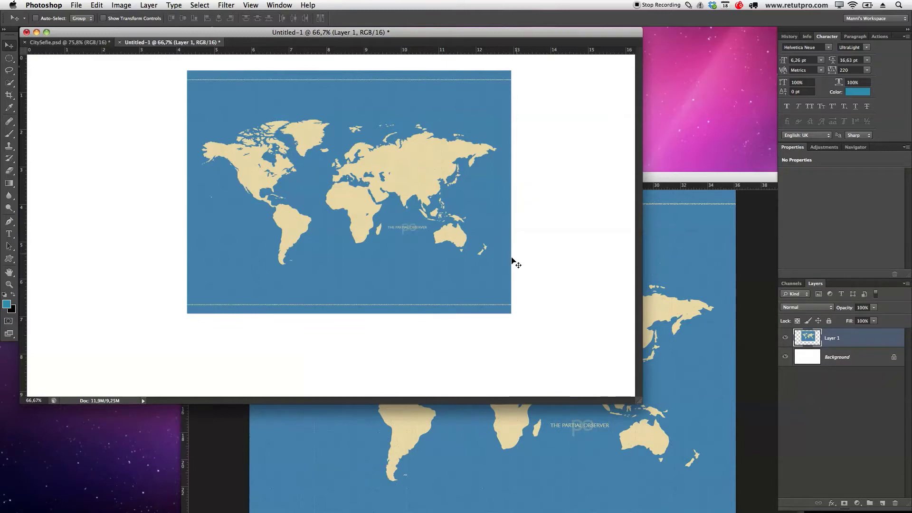
Close the world-map-140039.jpg source image and return the new document to full-screen view
{"action": "left_click", "coordinate": [656, 223]}
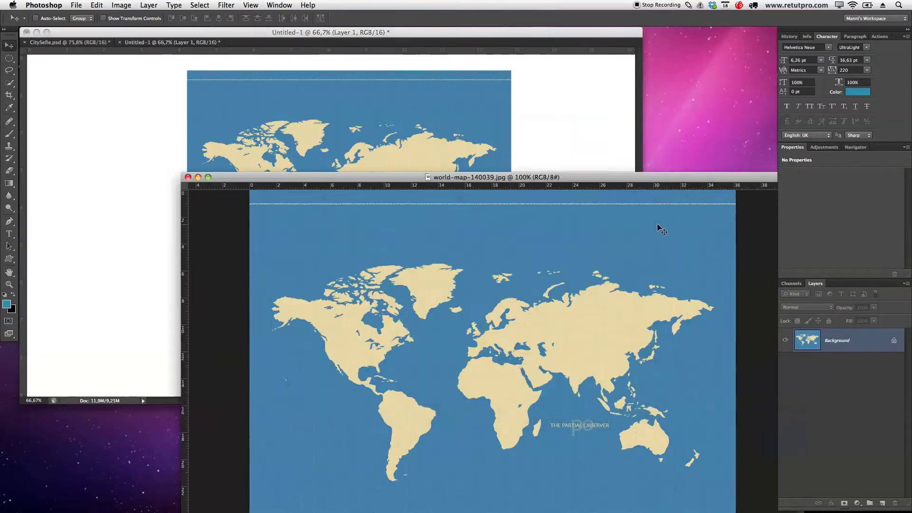
{"action": "left_click", "coordinate": [188, 177]}
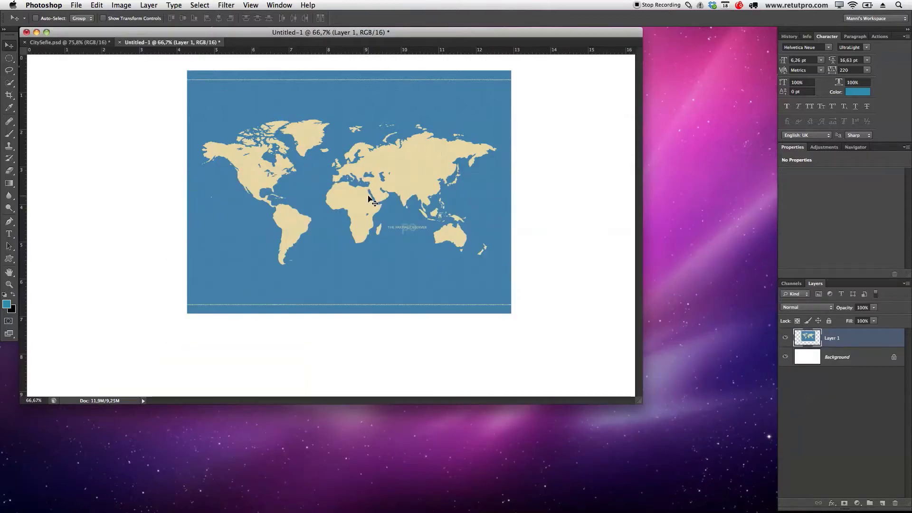
{"action": "key", "text": "f"}
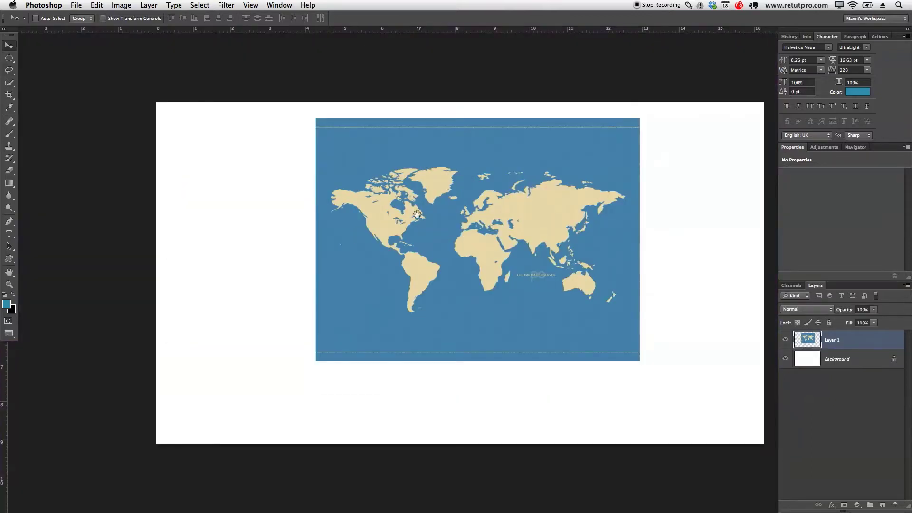
Rename the pasted map layer as World
{"action": "left_click_drag", "start_coordinate": [417, 214], "coordinate": [387, 209]}
{"action": "left_click", "coordinate": [524, 251]}
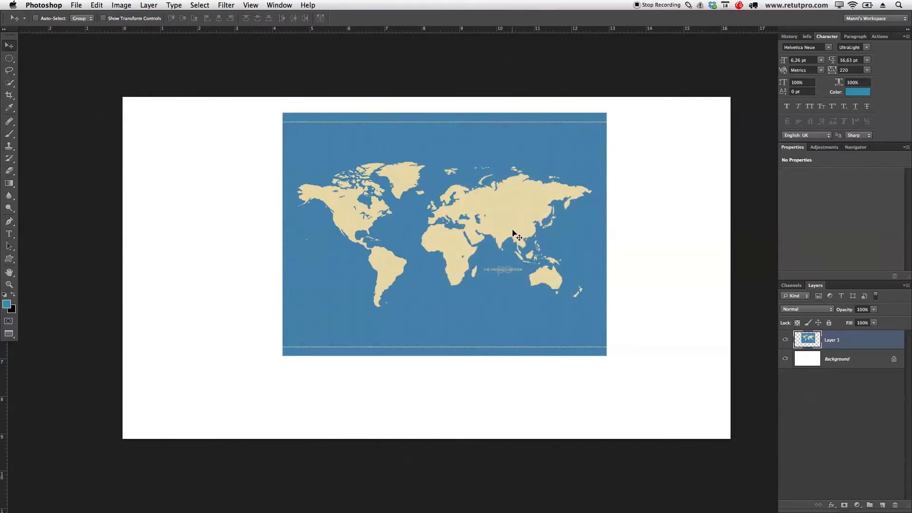
{"action": "double_click", "coordinate": [831, 340]}
{"action": "key", "text": "BackSpace"}
{"action": "key", "text": "Return"}
Free-transform the World layer to about 190% so the map fills the whole canvas, shift it down, and apply the transformation
{"action": "key", "text": "ctrl+t"}
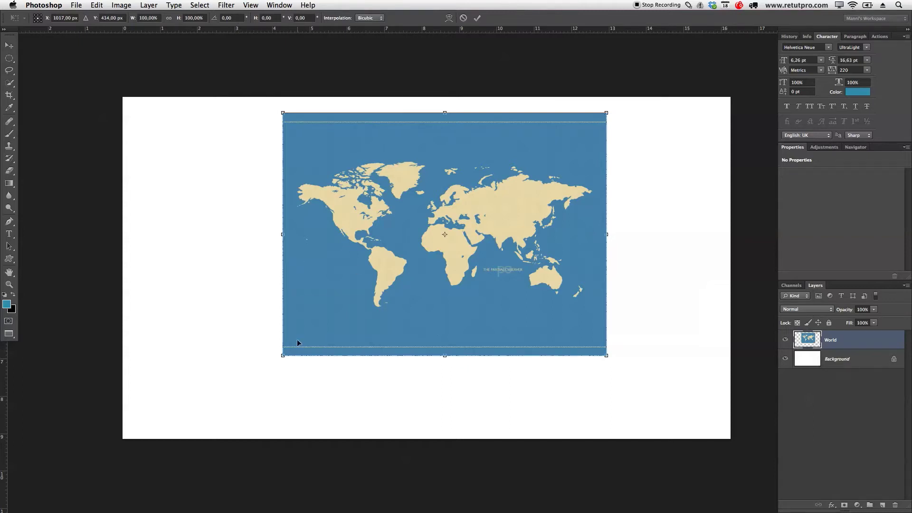
{"action": "left_click_drag", "start_coordinate": [281, 356], "coordinate": [116, 470]}
{"action": "left_click_drag", "start_coordinate": [606, 114], "coordinate": [736, 70]}
{"action": "left_click_drag", "start_coordinate": [546, 301], "coordinate": [544, 327]}
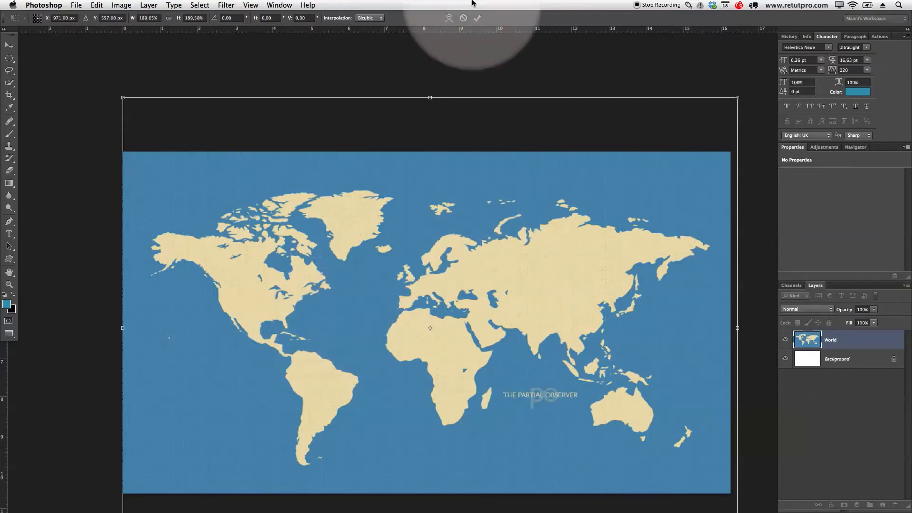
{"action": "left_click", "coordinate": [477, 18]}
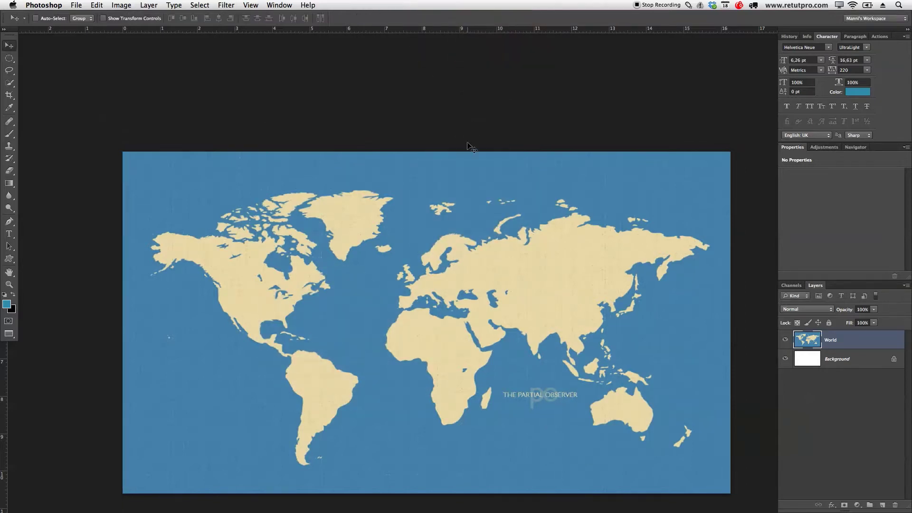
Nudge the World layer slightly to the left to centre the continents on the canvas
{"action": "key", "text": "z"}
{"action": "left_click_drag", "start_coordinate": [457, 201], "coordinate": [454, 201]}
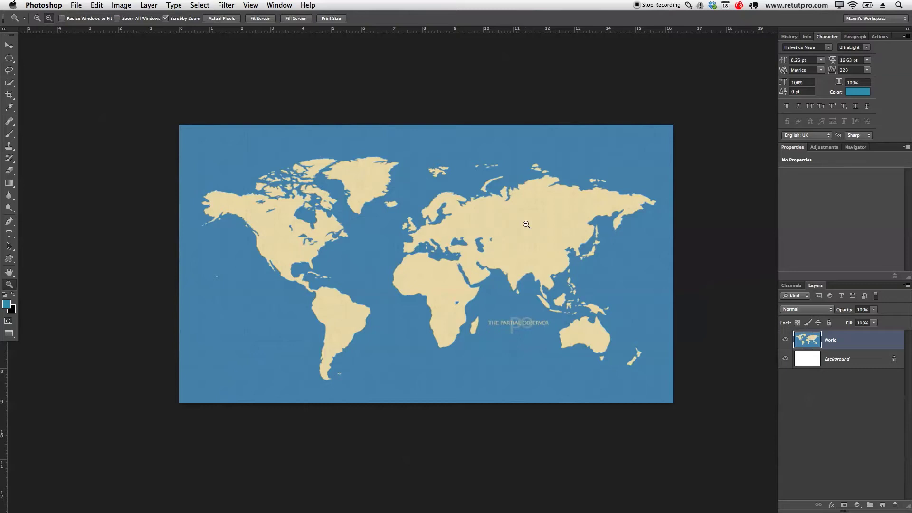
{"action": "key", "text": "v"}
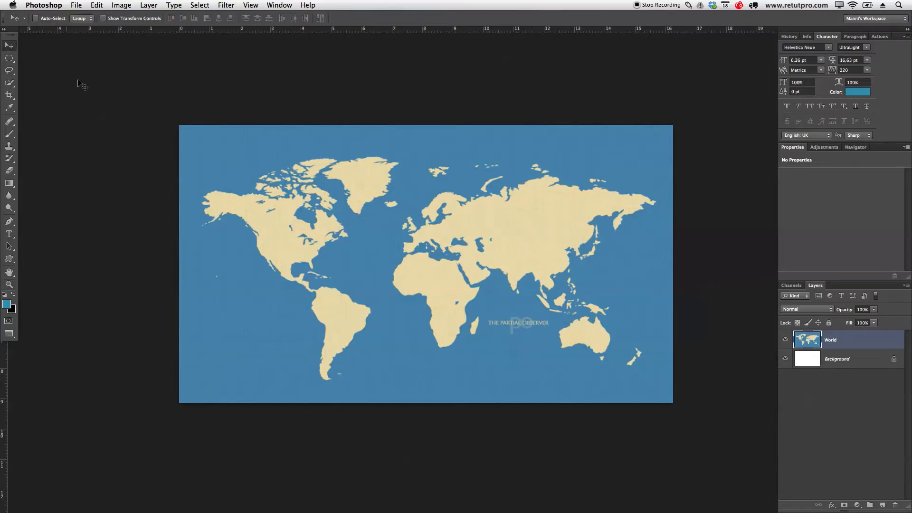
{"action": "key", "text": "Left"}
{"action": "key", "text": "Left"}
{"action": "key", "text": "Left"}
{"action": "key", "text": "Left"}
{"action": "key", "text": "Left"}
{"action": "key", "text": "Left"}
{"action": "key", "text": "Left"}
{"action": "key", "text": "Left"}
{"action": "key", "text": "Left"}
{"action": "key", "text": "Left"}
{"action": "key", "text": "Left"}
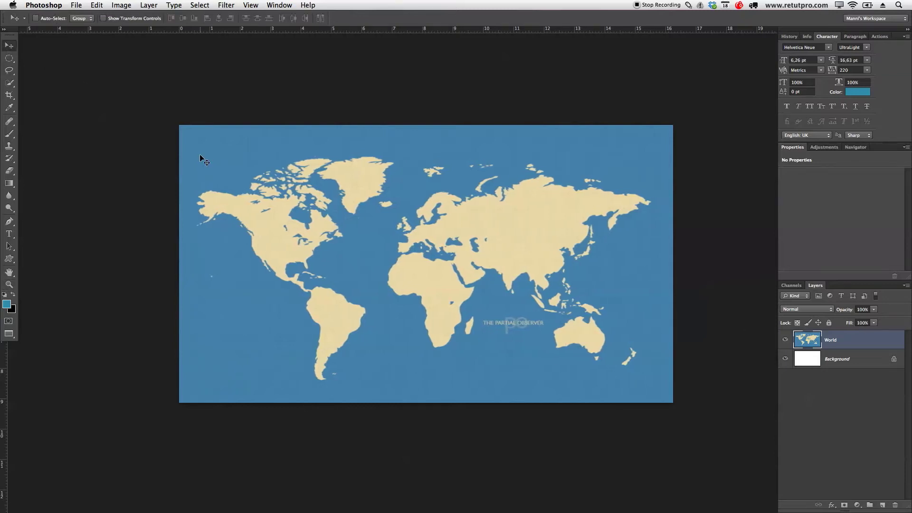
{"action": "key", "text": "Right"}
{"action": "key", "text": "Right"}
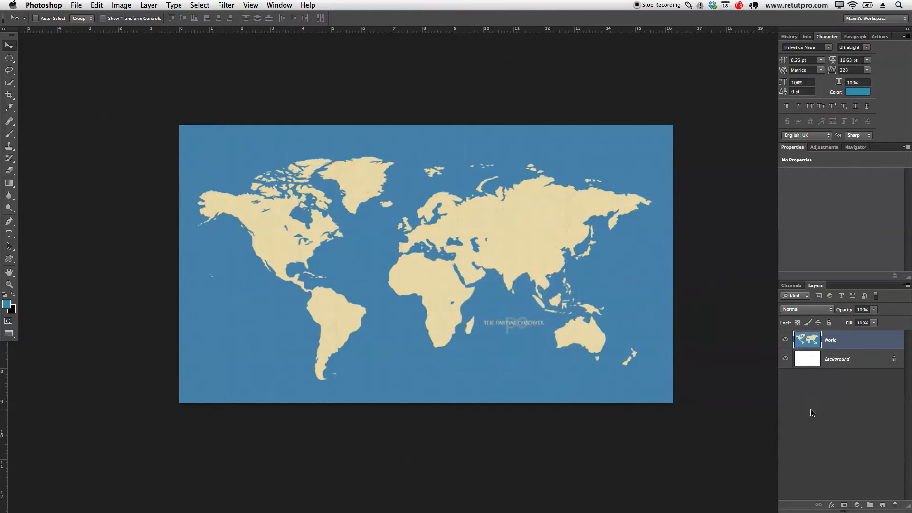
Remove the THE PARTIAL OBSERVER watermark from the ocean on the World layer with the Clone Stamp, sampling the current layer
{"action": "left_click", "coordinate": [11, 144]}
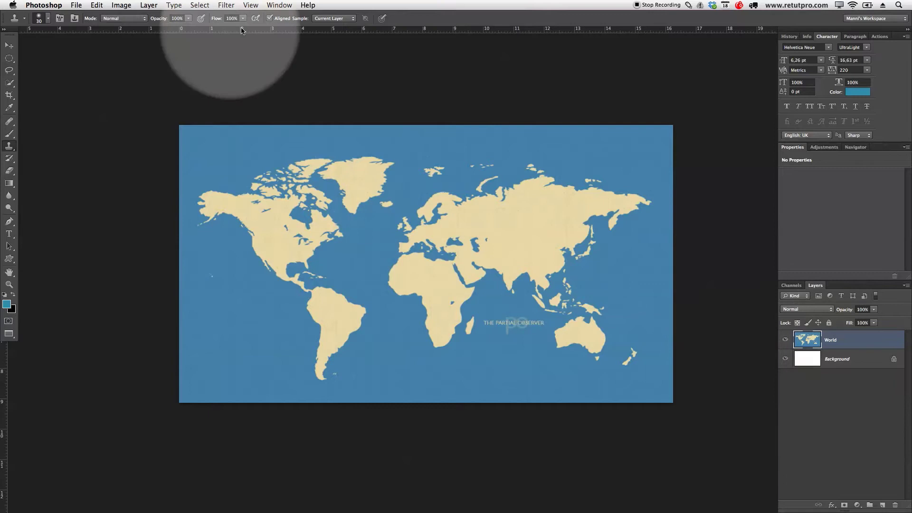
{"action": "left_click", "coordinate": [328, 19]}
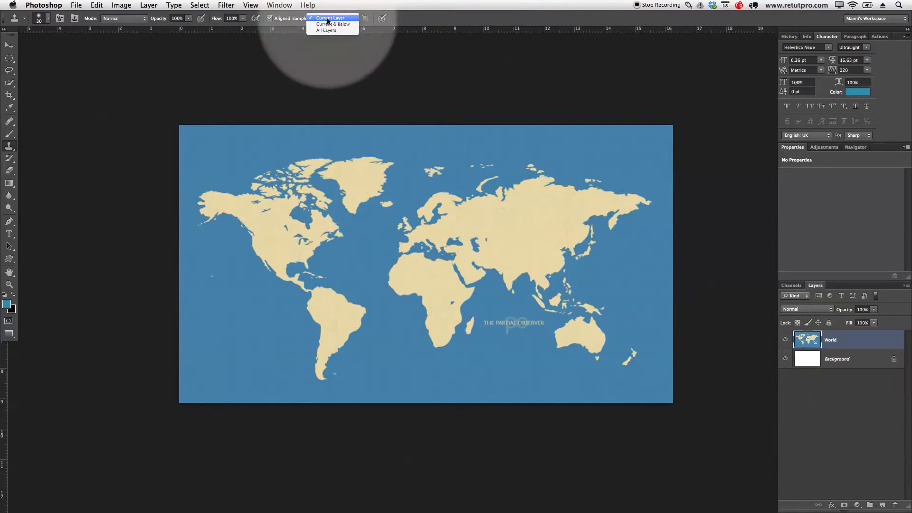
{"action": "left_click", "coordinate": [328, 18]}
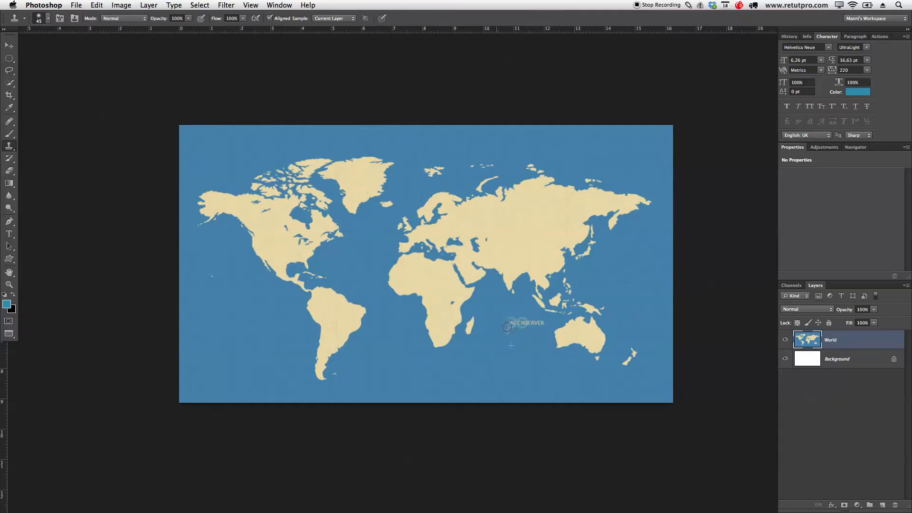
{"action": "left_click_drag", "start_coordinate": [509, 326], "coordinate": [527, 325]}
{"action": "left_click_drag", "start_coordinate": [473, 298], "coordinate": [471, 285]}
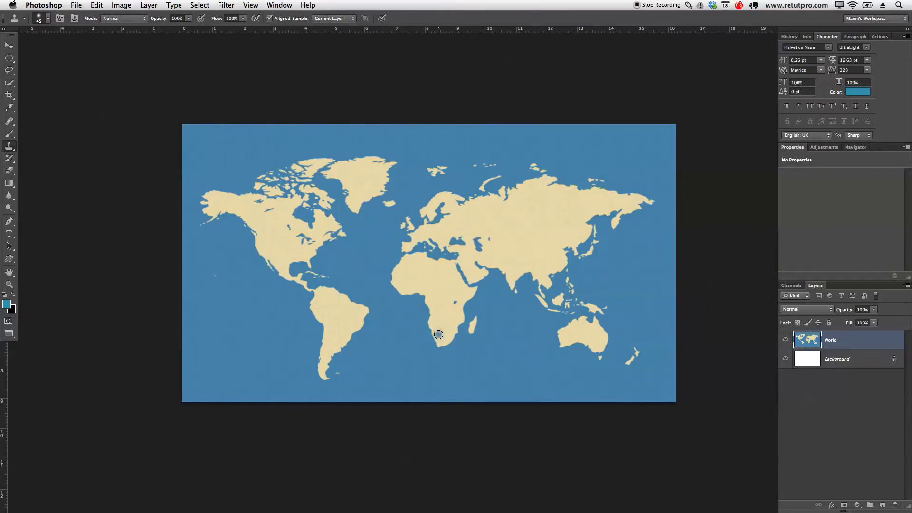
{"action": "left_click", "coordinate": [522, 238], "text": "alt"}
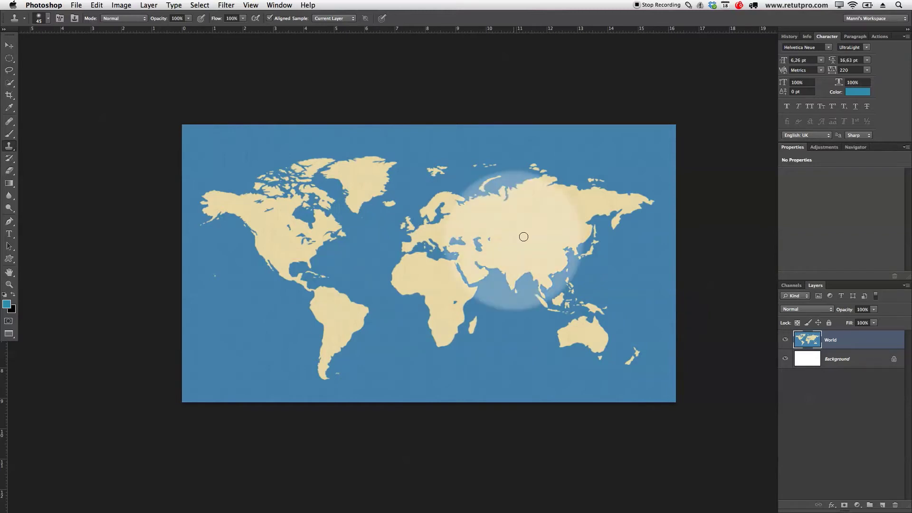
{"action": "left_click", "coordinate": [440, 364]}
{"action": "left_click", "coordinate": [682, 380]}
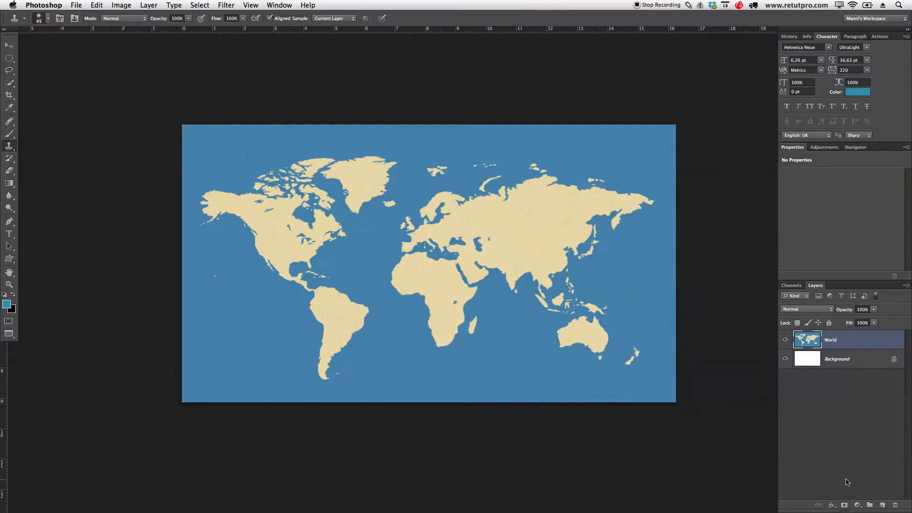
Add a Solid Color fill layer in a medium teal-blue above the World layer and set its blend mode to Color
{"action": "left_click", "coordinate": [857, 505]}
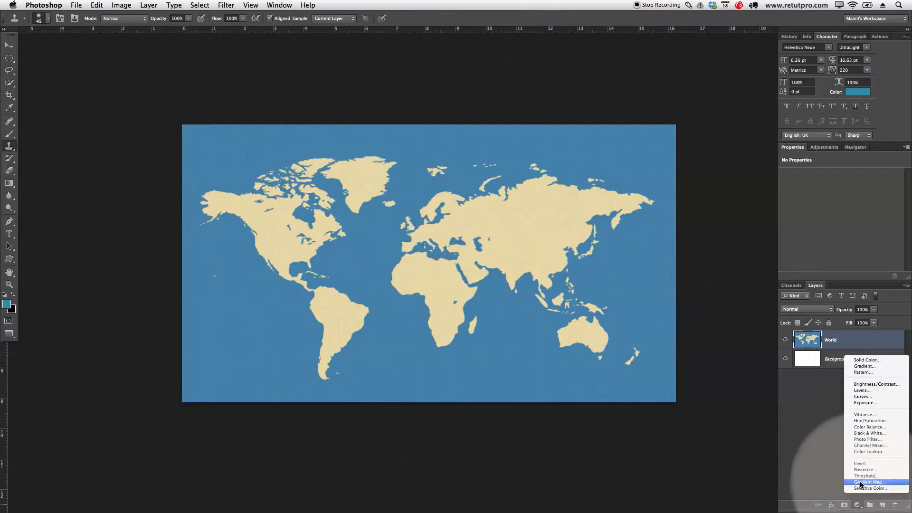
{"action": "left_click", "coordinate": [863, 365]}
{"action": "left_click_drag", "start_coordinate": [804, 315], "coordinate": [584, 264]}
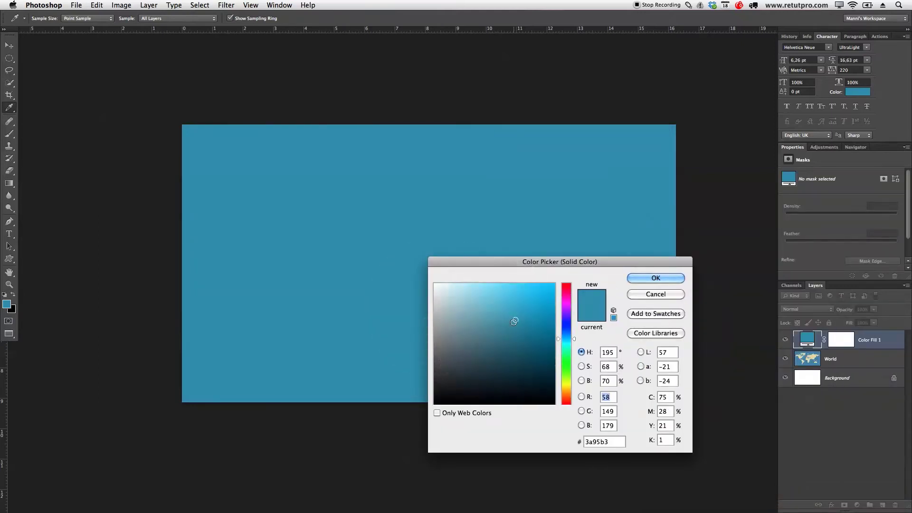
{"action": "left_click_drag", "start_coordinate": [512, 319], "coordinate": [516, 318]}
{"action": "left_click", "coordinate": [657, 277]}
{"action": "key", "text": "s"}
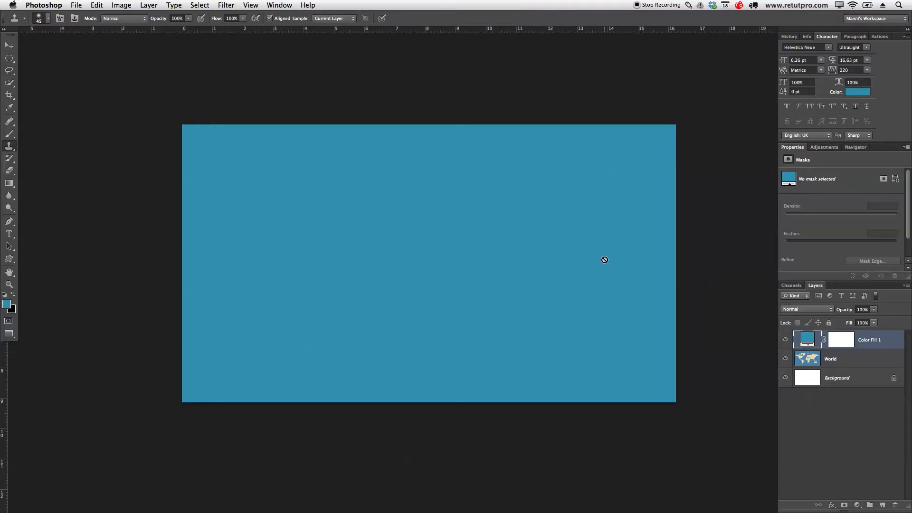
{"action": "left_click", "coordinate": [814, 310]}
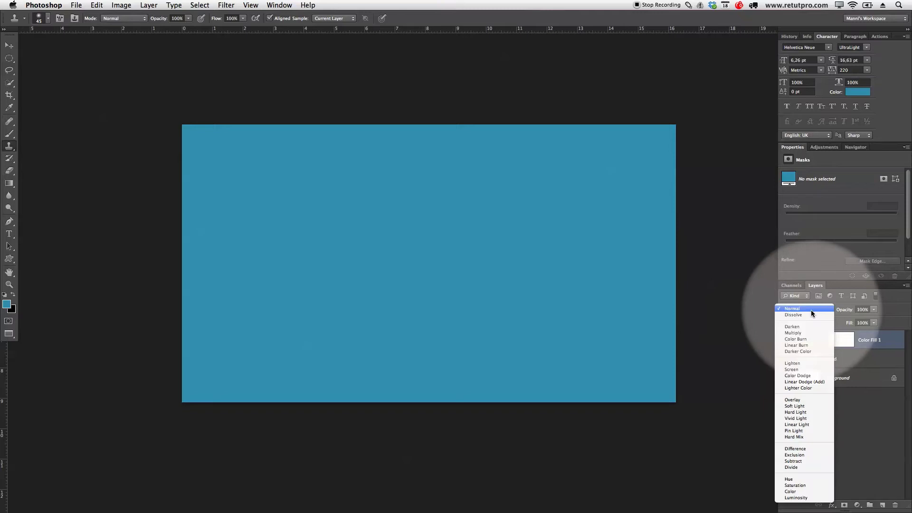
{"action": "left_click", "coordinate": [792, 492]}
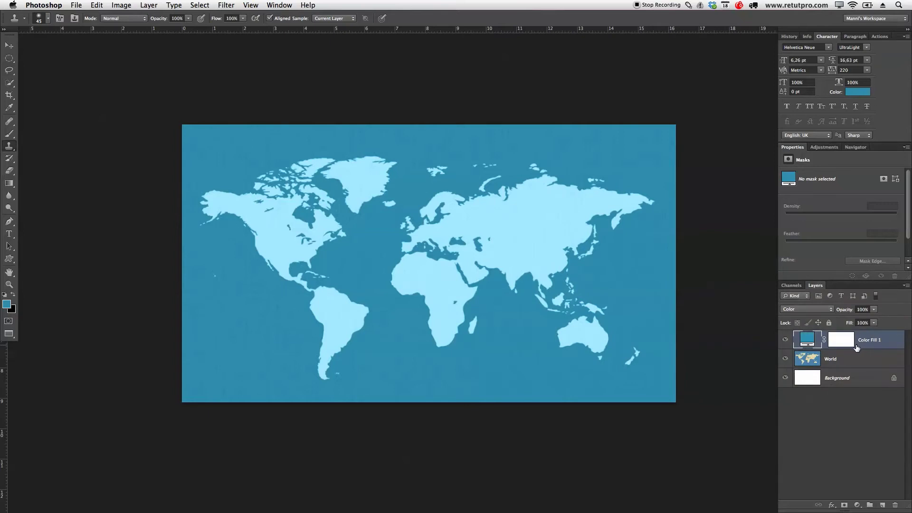
Duplicate the colour fill layer, set the copy's blend mode to Normal, and lower its opacity to 60%
{"action": "key", "text": "super+j"}
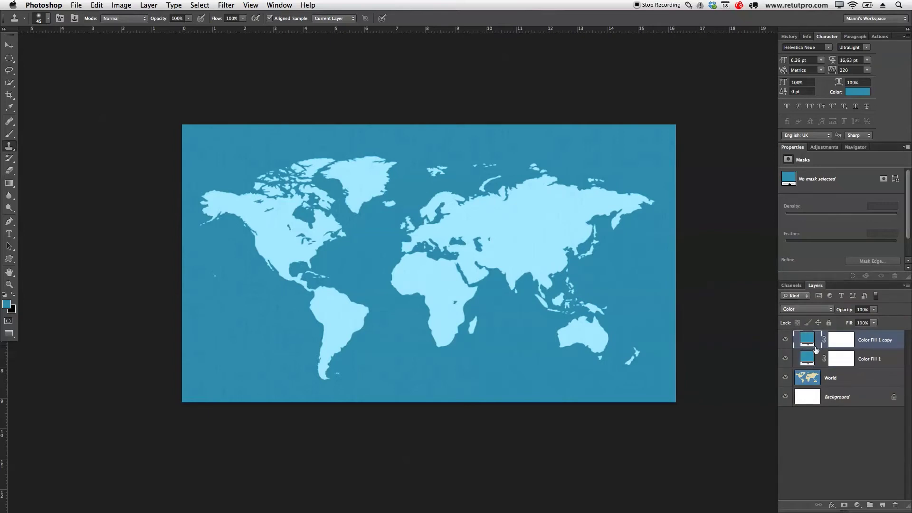
{"action": "left_click", "coordinate": [808, 309]}
{"action": "left_click", "coordinate": [801, 126]}
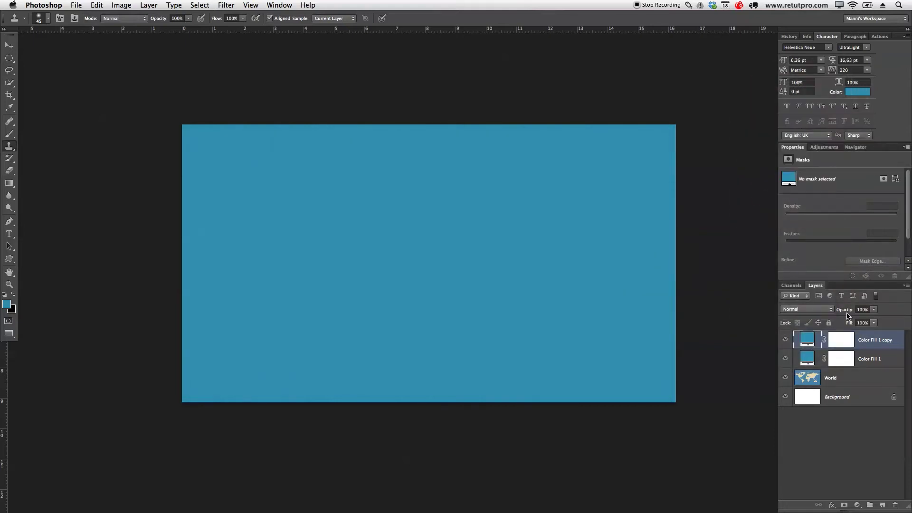
{"action": "left_click_drag", "start_coordinate": [847, 313], "coordinate": [826, 313]}
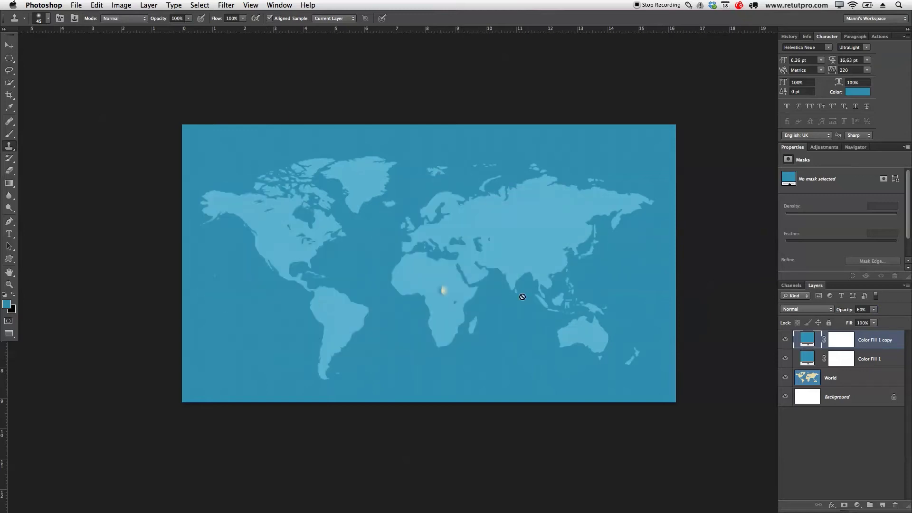
Compare the map with and without the upper colour fill, and stamp all visible layers into a new layer on top
{"action": "left_click", "coordinate": [785, 341]}
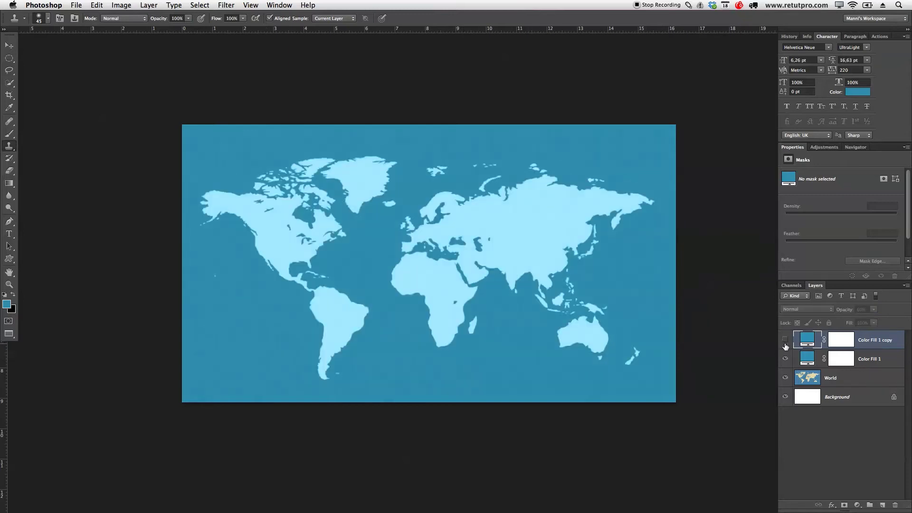
{"action": "left_click", "coordinate": [785, 343]}
{"action": "left_click", "coordinate": [785, 343]}
{"action": "left_click", "coordinate": [785, 343]}
{"action": "left_click", "coordinate": [785, 343]}
{"action": "left_click", "coordinate": [785, 343]}
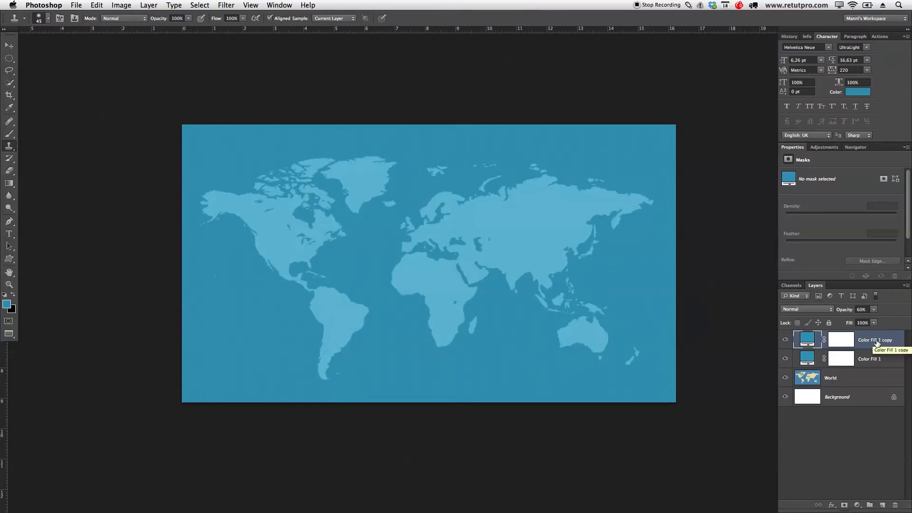
{"action": "key", "text": "super+alt+shift+e"}
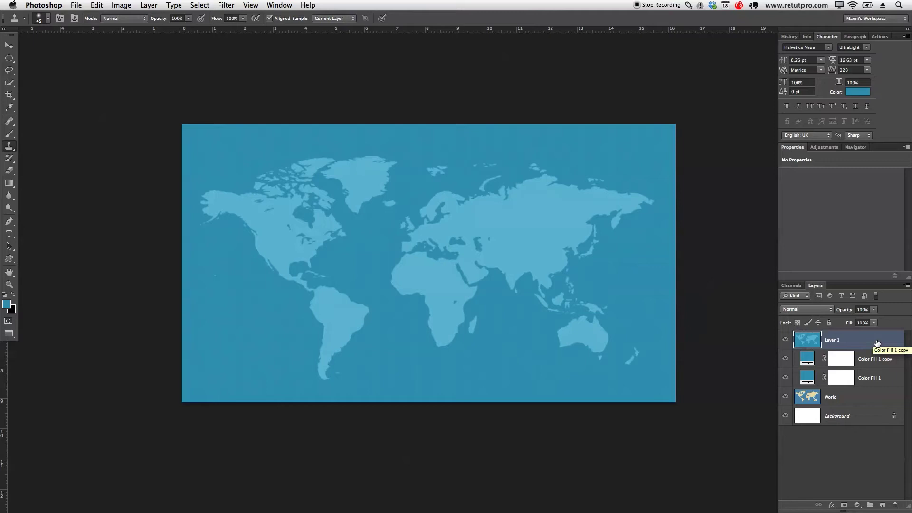
Rename the stamped top layer as Solid
{"action": "double_click", "coordinate": [829, 340]}
{"action": "type", "text": "Solid"}
{"action": "key", "text": "Return"}
Apply a Gaussian Blur with a radius of 1 pixel to the Solid layer
{"action": "left_click", "coordinate": [225, 5]}
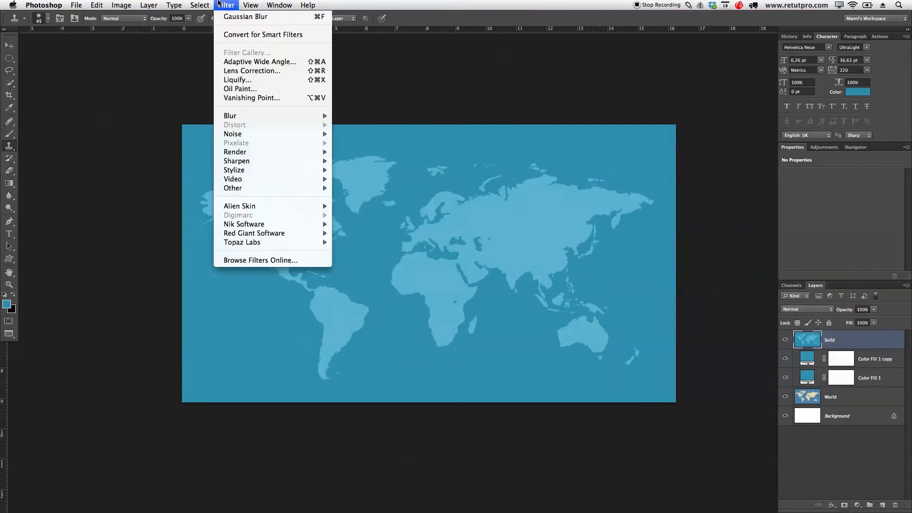
{"action": "mouse_move", "coordinate": [237, 116]}
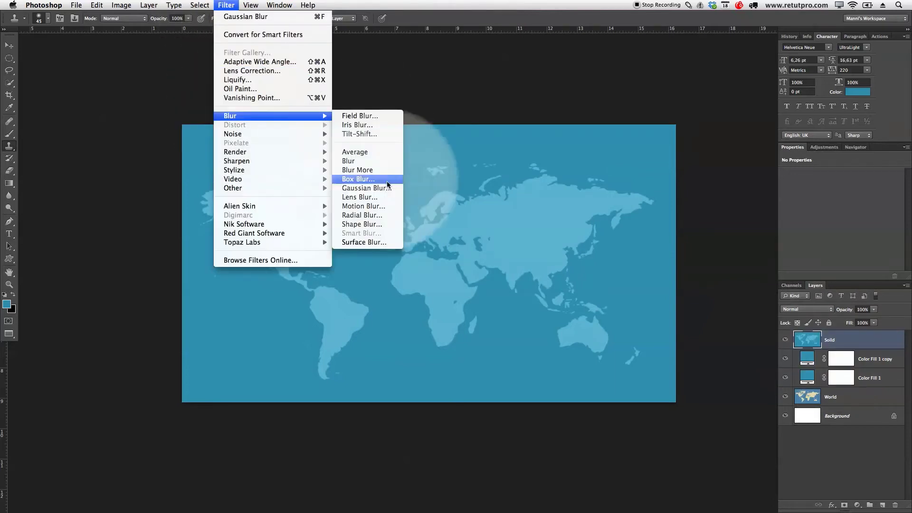
{"action": "left_click", "coordinate": [380, 187]}
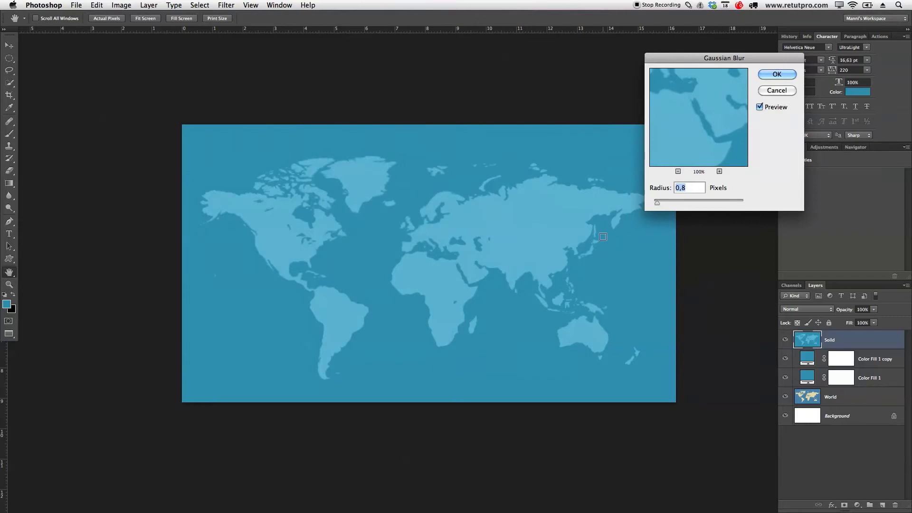
{"action": "type", "text": "1"}
{"action": "left_click", "coordinate": [764, 77]}
Touch up the land around western Asia on the Solid layer with the Clone Stamp, sampling from the continent
{"action": "key", "text": "s"}
{"action": "left_click", "coordinate": [429, 264], "text": "alt"}
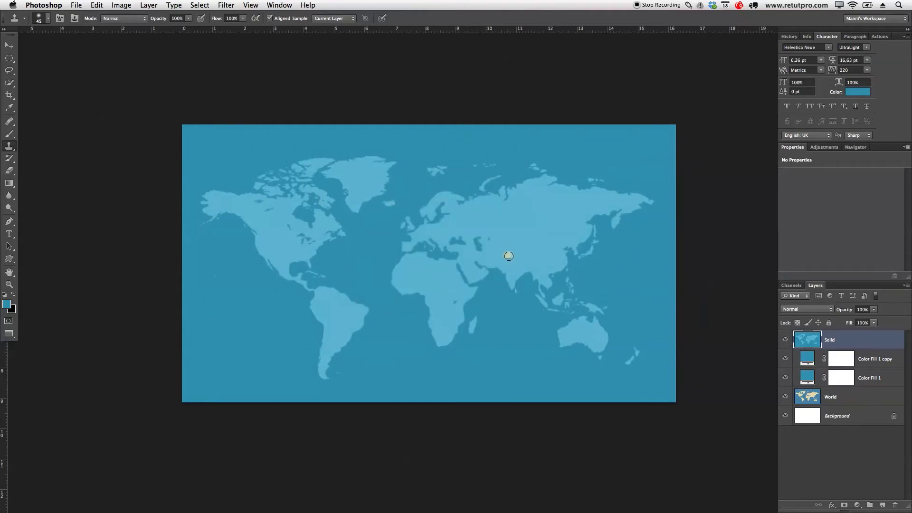
{"action": "left_click", "coordinate": [509, 258], "text": "alt"}
{"action": "mouse_move", "coordinate": [509, 260]}
{"action": "left_mouse_down"}
{"action": "mouse_move", "coordinate": [403, 261]}
{"action": "mouse_move", "coordinate": [468, 260]}
{"action": "left_mouse_up"}
Run the 50% Guide Lines action and add another horizontal guide about three quarters of the way down the canvas
{"action": "left_click", "coordinate": [878, 37]}
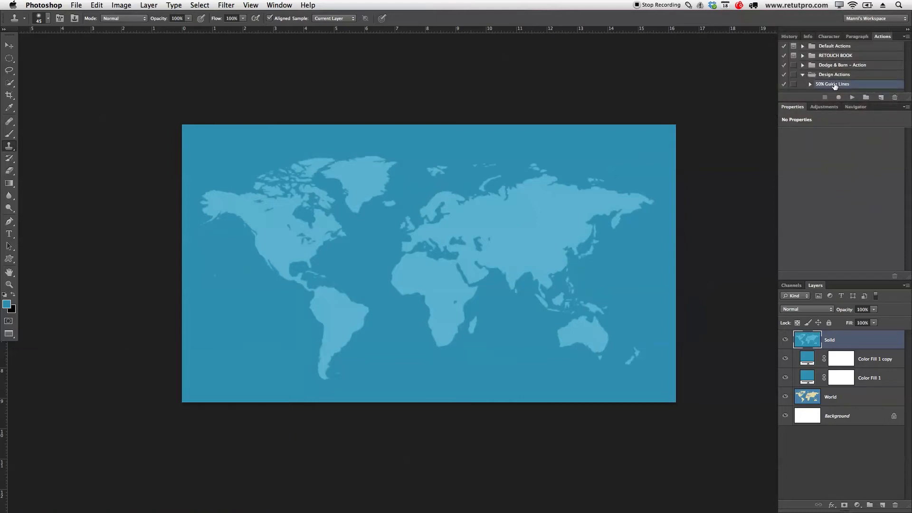
{"action": "left_click", "coordinate": [852, 98]}
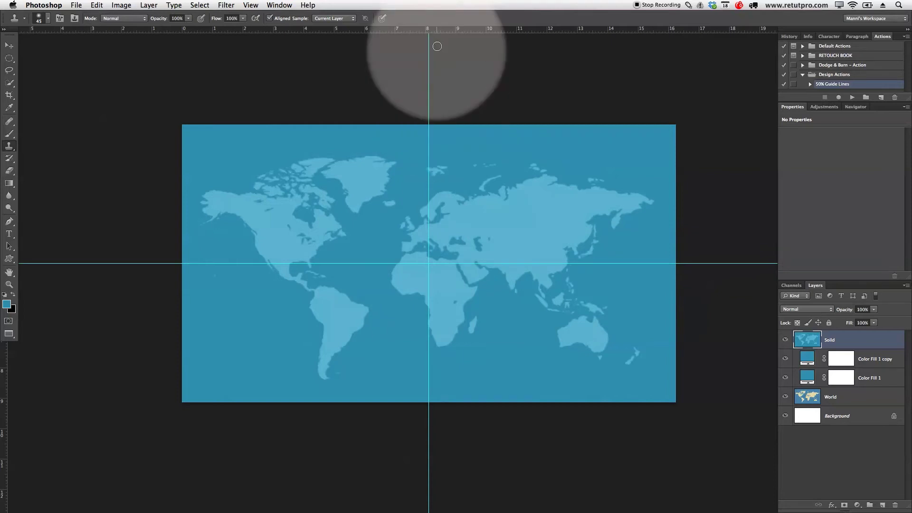
{"action": "left_click_drag", "start_coordinate": [434, 33], "coordinate": [447, 263]}
{"action": "left_click_drag", "start_coordinate": [448, 31], "coordinate": [456, 330]}
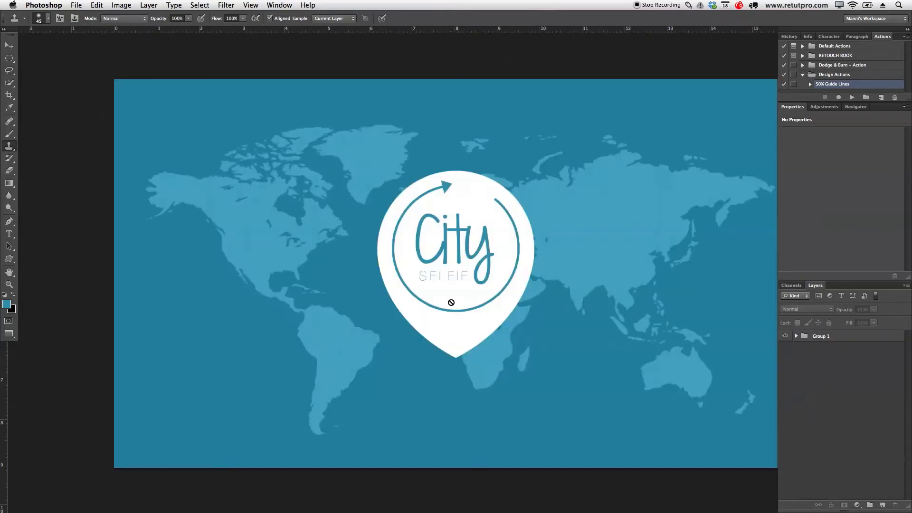
Examine the map-pin shape and its pointed tip in the finished City Selfie design for reference
{"action": "left_click", "coordinate": [460, 349]}
{"action": "left_click", "coordinate": [408, 276]}
{"action": "left_click", "coordinate": [438, 387]}
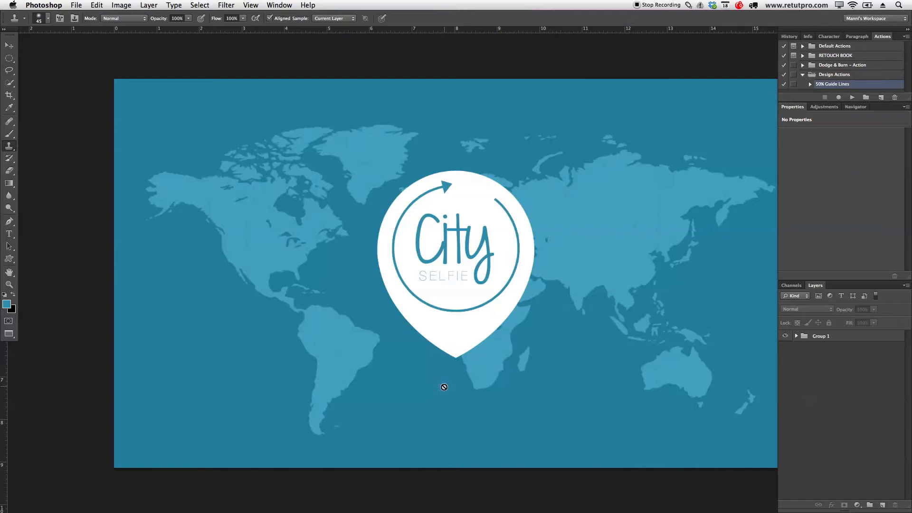
{"action": "left_click", "coordinate": [451, 330]}
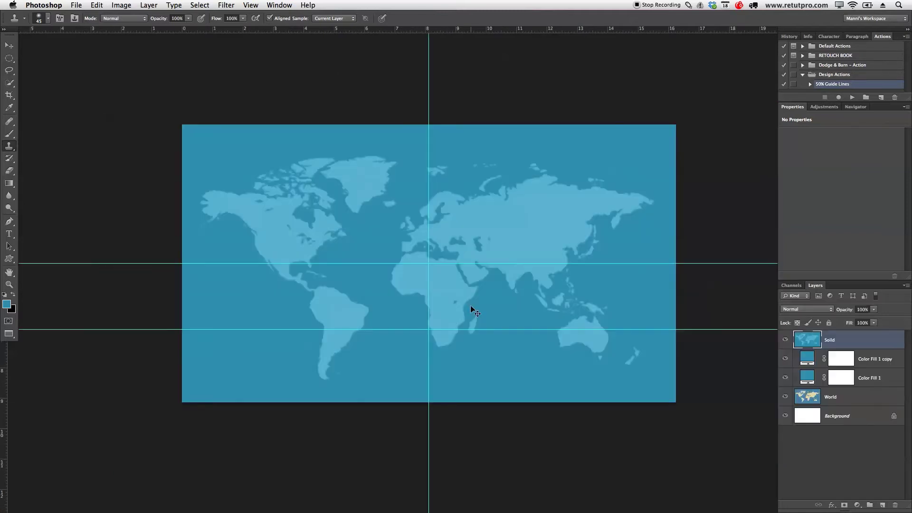
Return to the world map document and choose the Elliptical Marquee tool
{"action": "left_click", "coordinate": [470, 306]}
{"action": "scroll", "coordinate": [630, 268], "scroll_direction": "right", "scroll_amount": 2}
{"action": "scroll", "coordinate": [629, 268], "scroll_direction": "down", "scroll_amount": 1}
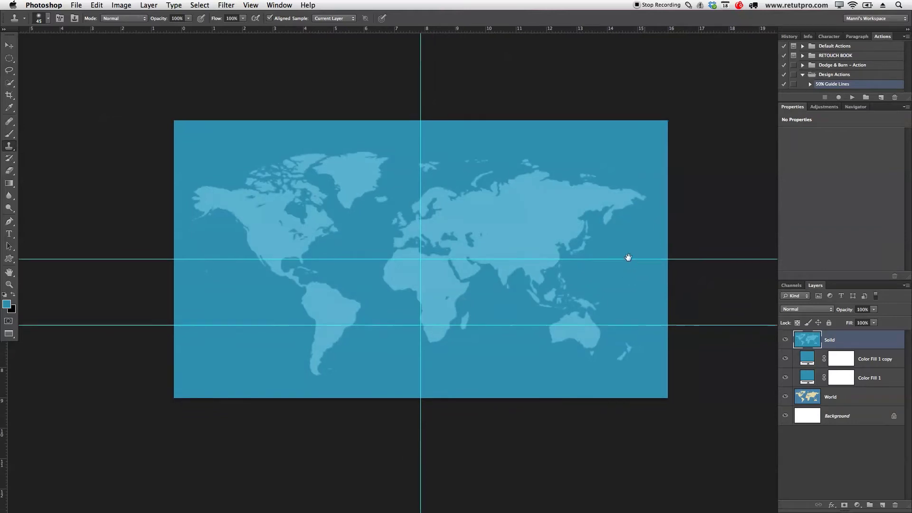
{"action": "scroll", "coordinate": [627, 256], "scroll_direction": "down", "scroll_amount": 2}
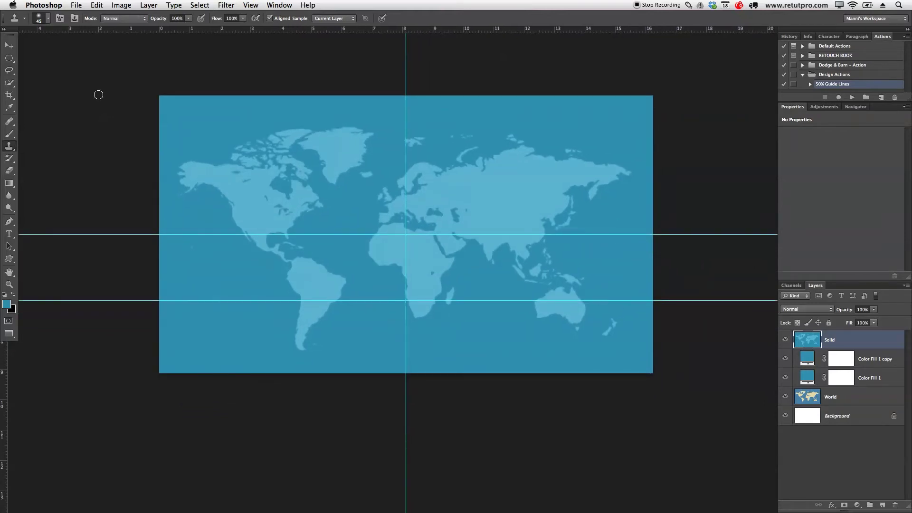
{"action": "left_click", "coordinate": [45, 89]}
{"action": "left_click", "coordinate": [10, 58]}
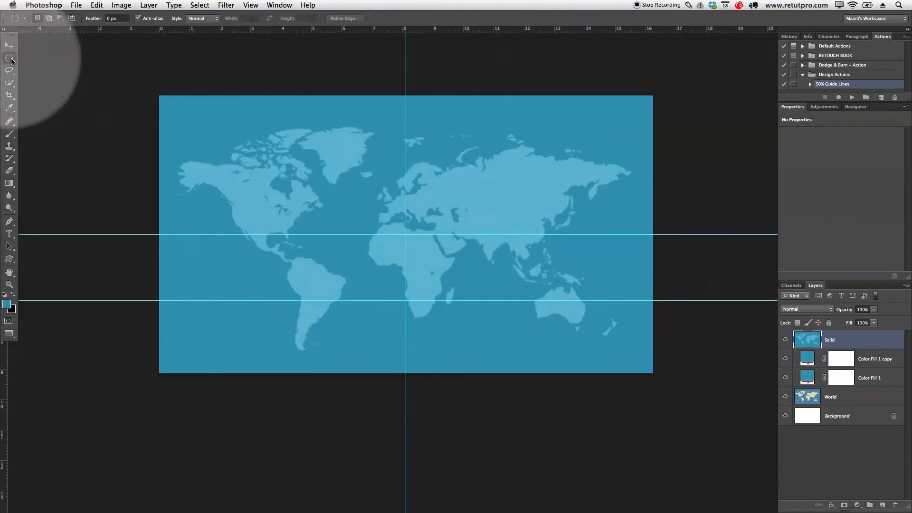
{"action": "left_click_drag", "start_coordinate": [11, 61], "coordinate": [51, 67]}
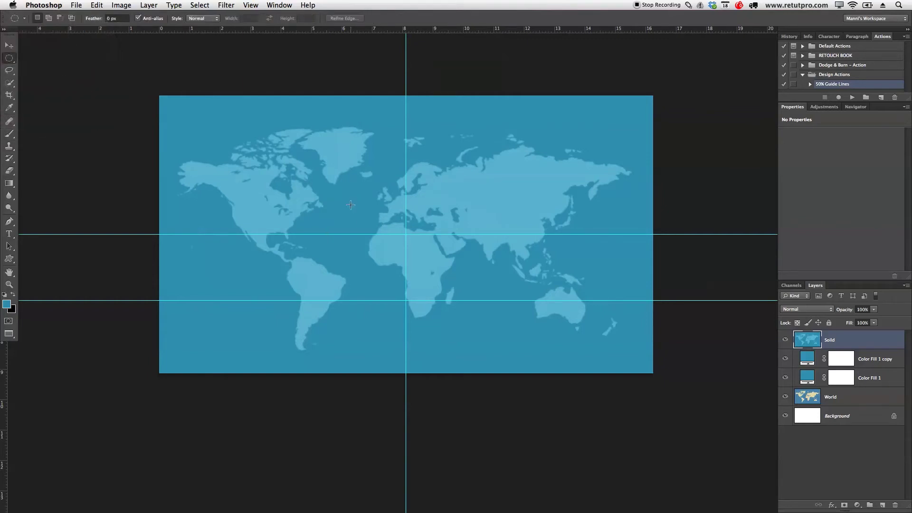
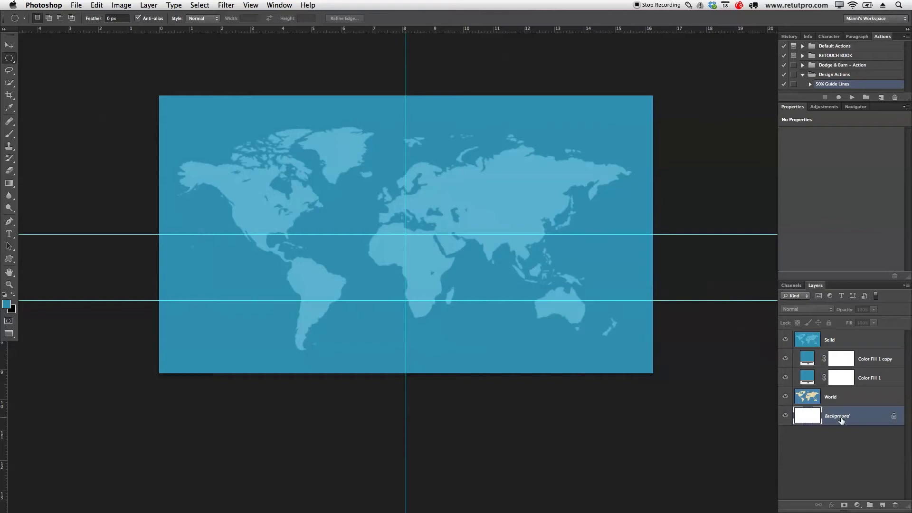
Delete the locked Background layer and put all remaining layers into a group named Background
{"action": "key", "text": "Return"}
{"action": "key", "text": "BackSpace"}
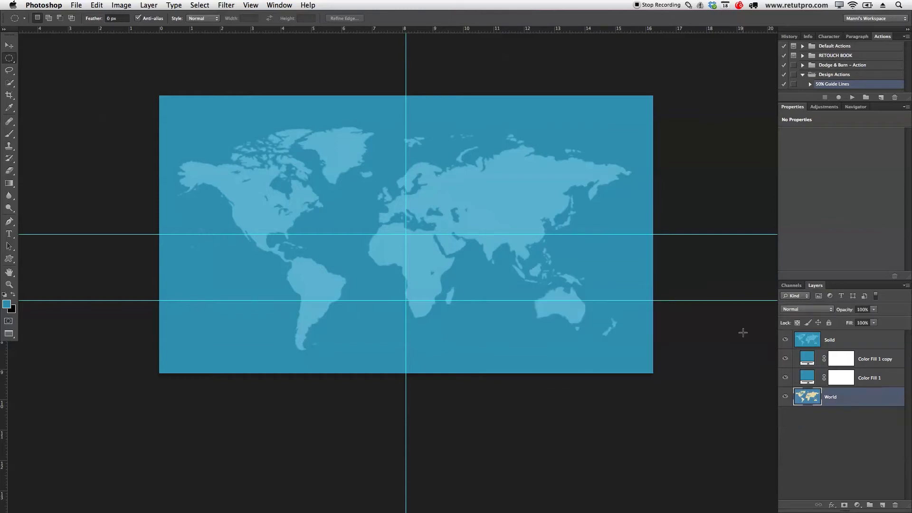
{"action": "left_click", "coordinate": [864, 342], "text": "shift"}
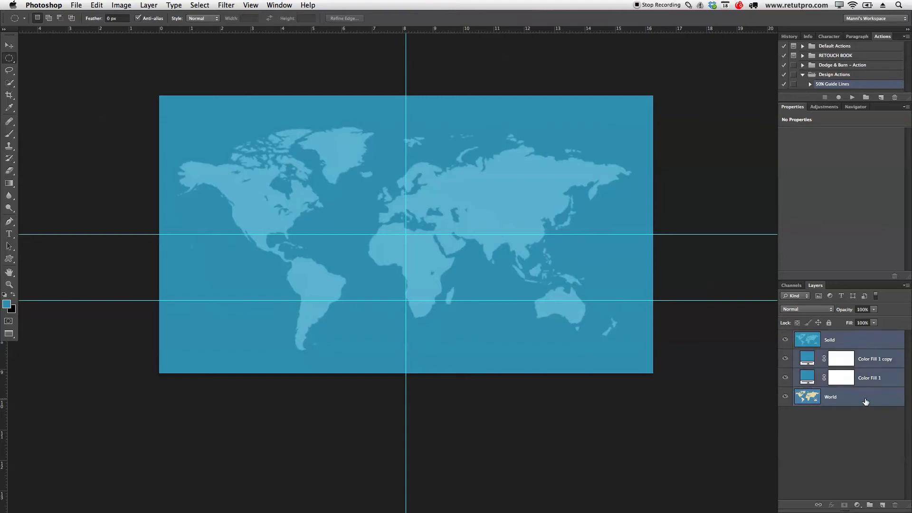
{"action": "key", "text": "super+g"}
{"action": "double_click", "coordinate": [823, 336]}
{"action": "type", "text": "Background"}
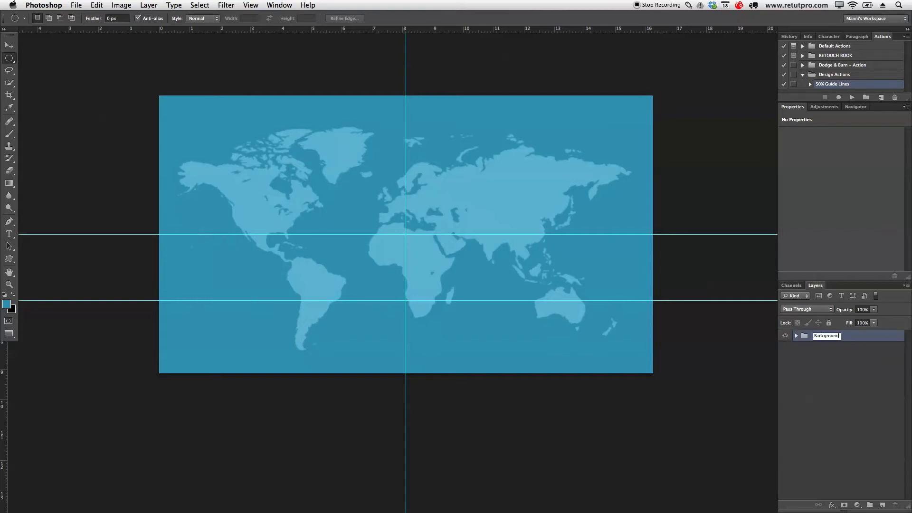
{"action": "key", "text": "Return"}
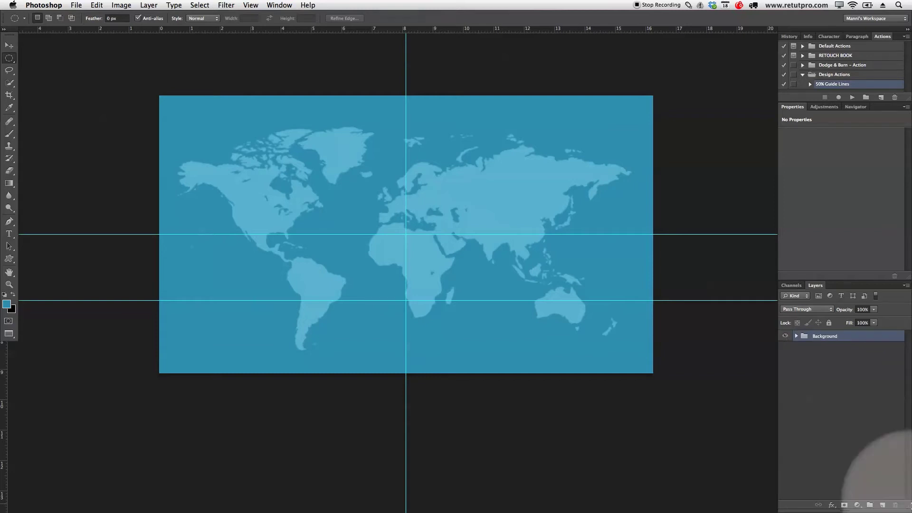
Create a new empty layer above the Background group and name it Logo
{"action": "left_click", "coordinate": [879, 500]}
{"action": "double_click", "coordinate": [831, 340]}
{"action": "key", "text": "BackSpace"}
{"action": "type", "text": "Logo"}
{"action": "key", "text": "Return"}
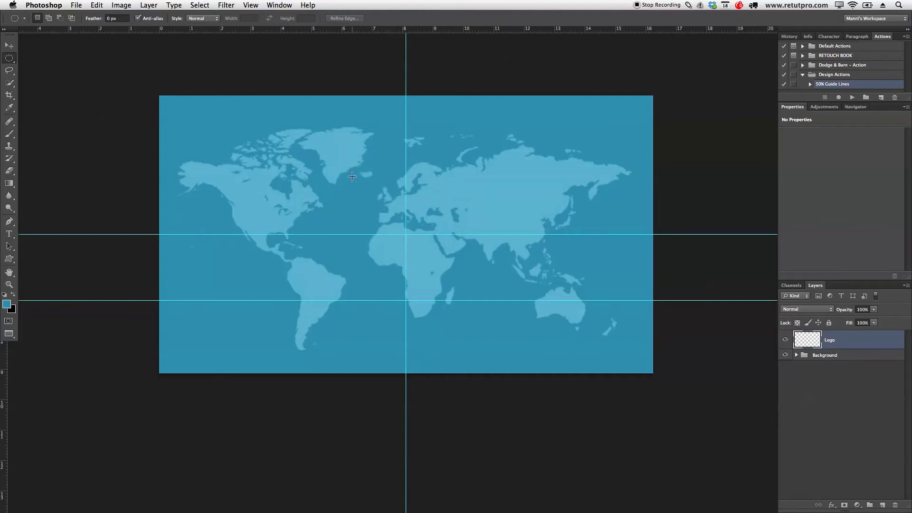
Make a circular selection near the canvas centre and shift it onto the vertical guide, slightly above the middle guide
{"action": "left_click_drag", "start_coordinate": [353, 178], "coordinate": [533, 289]}
{"action": "left_click", "coordinate": [420, 184]}
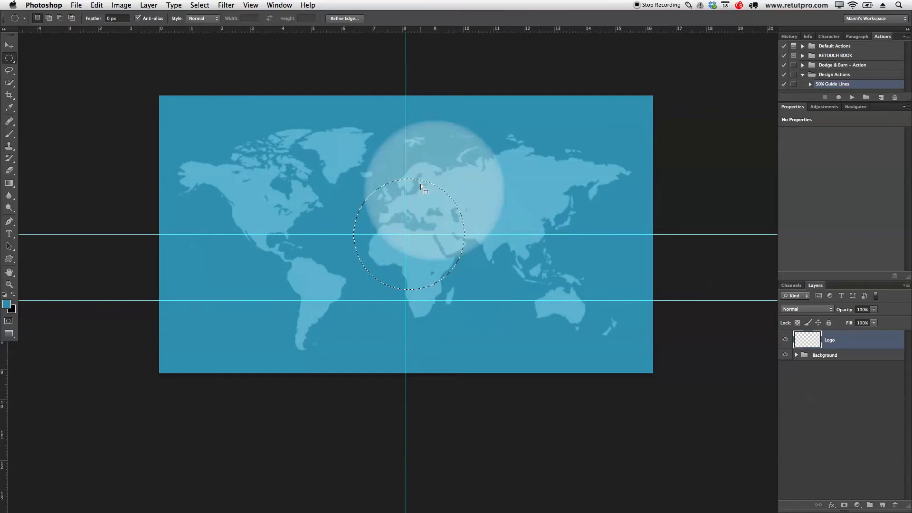
{"action": "left_click_drag", "start_coordinate": [426, 249], "coordinate": [424, 244]}
{"action": "left_click", "coordinate": [425, 242]}
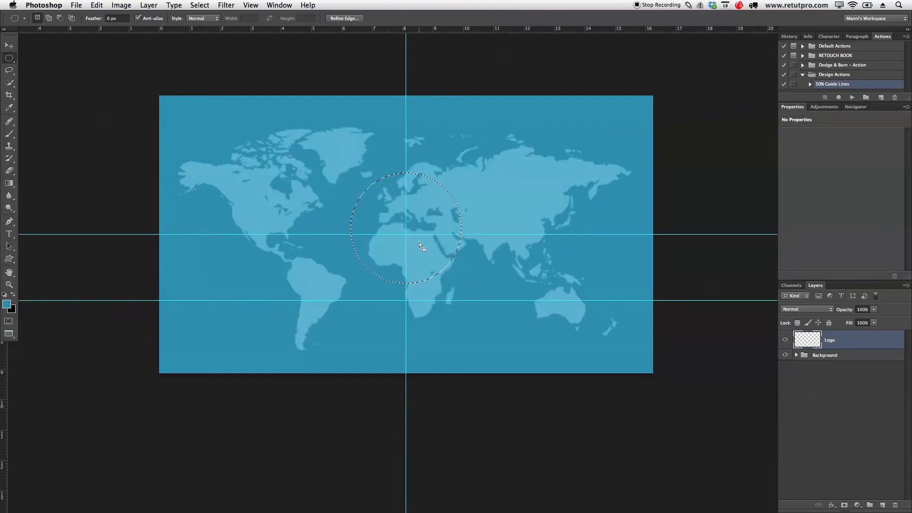
Fill the circular selection on the Logo layer with white in Normal mode at 100% opacity, and deselect
{"action": "right_click", "coordinate": [418, 241]}
{"action": "left_click", "coordinate": [438, 365]}
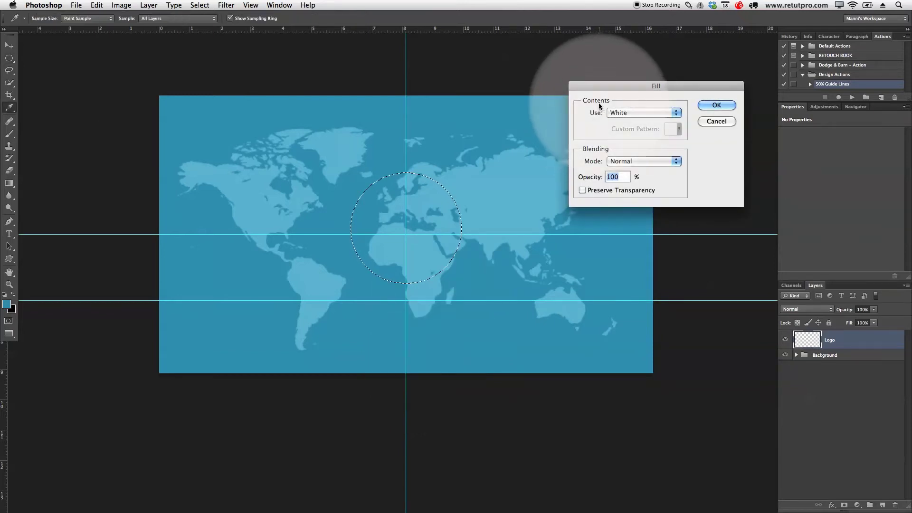
{"action": "left_click", "coordinate": [641, 115]}
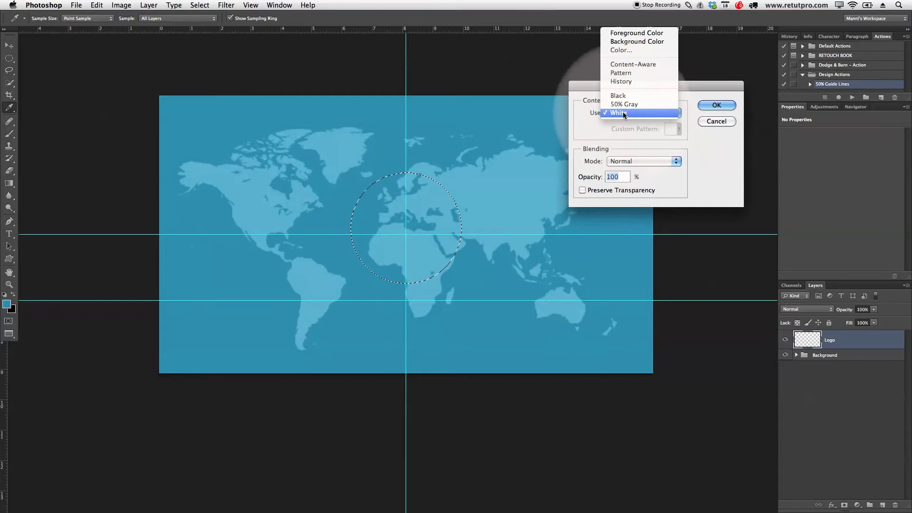
{"action": "left_click", "coordinate": [624, 114]}
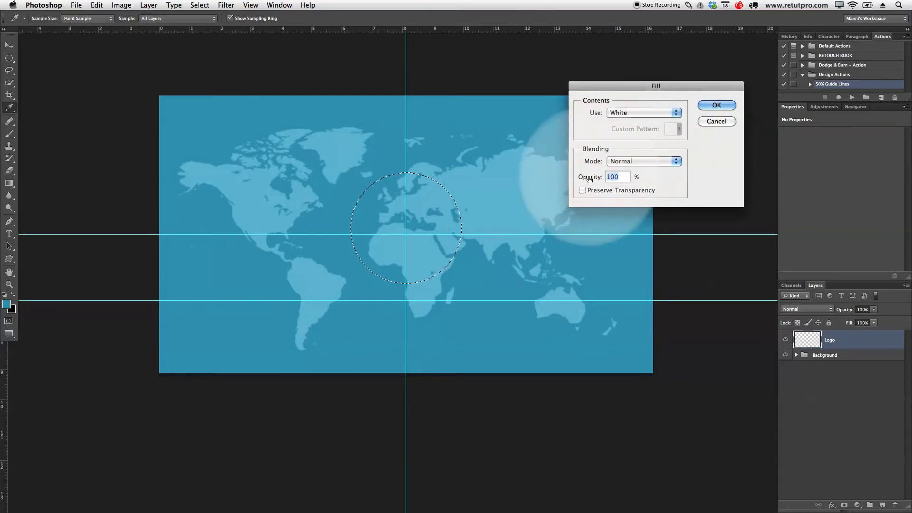
{"action": "left_click", "coordinate": [717, 105]}
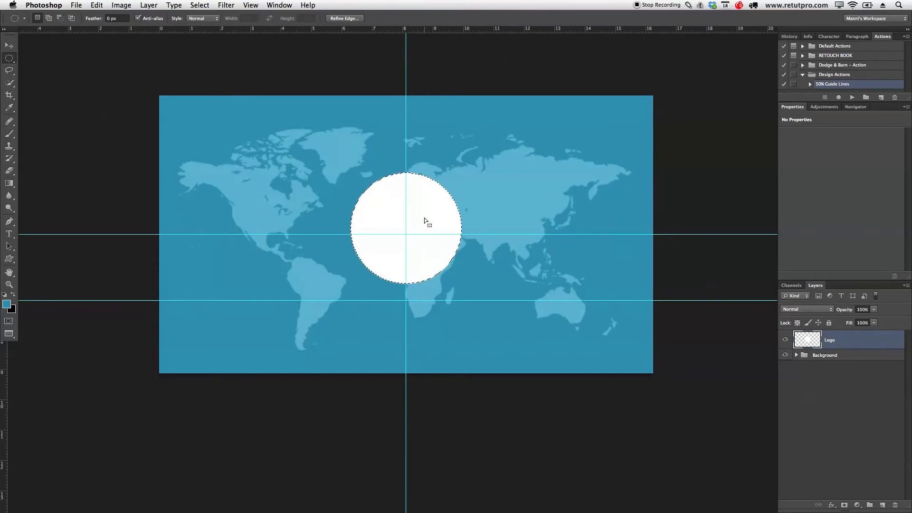
{"action": "key", "text": "super+d"}
{"action": "key", "text": "super+t"}
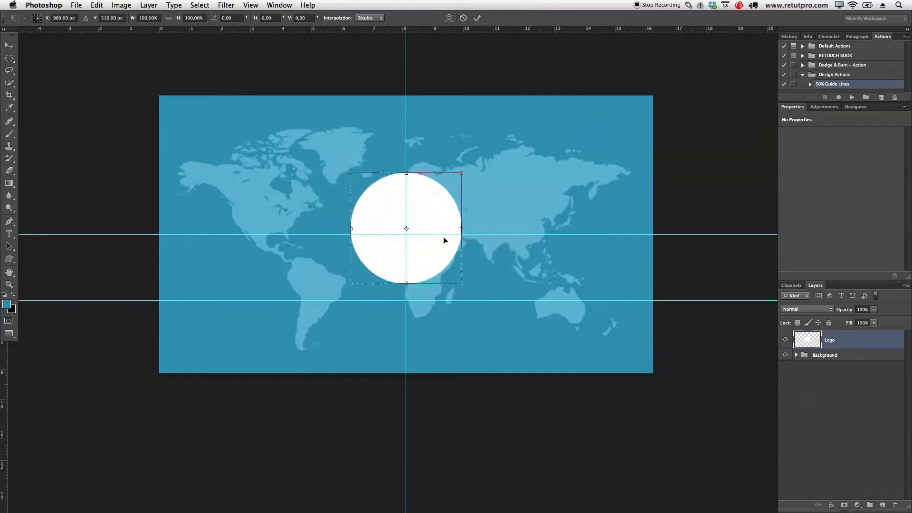
{"action": "left_click_drag", "start_coordinate": [439, 246], "coordinate": [439, 247]}
{"action": "key", "text": "Left"}
{"action": "key", "text": "Left"}
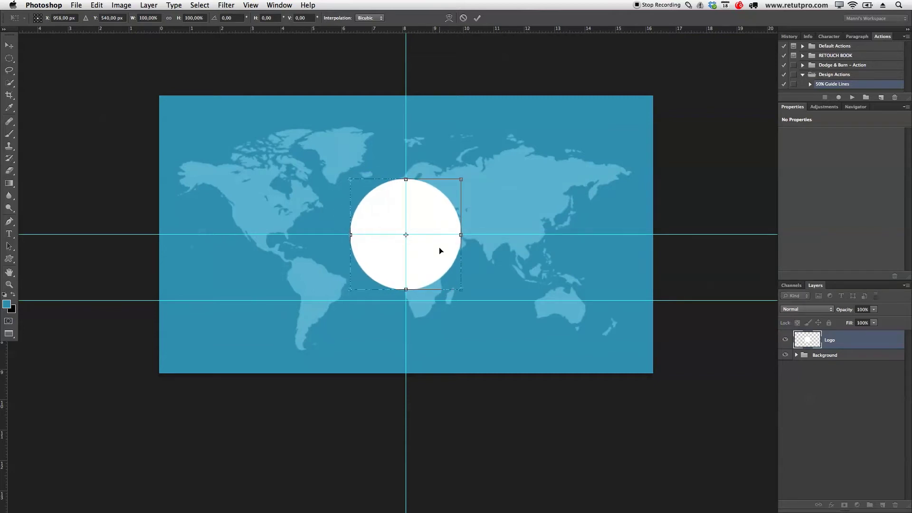
{"action": "key", "text": "Up"}
{"action": "key", "text": "Up"}
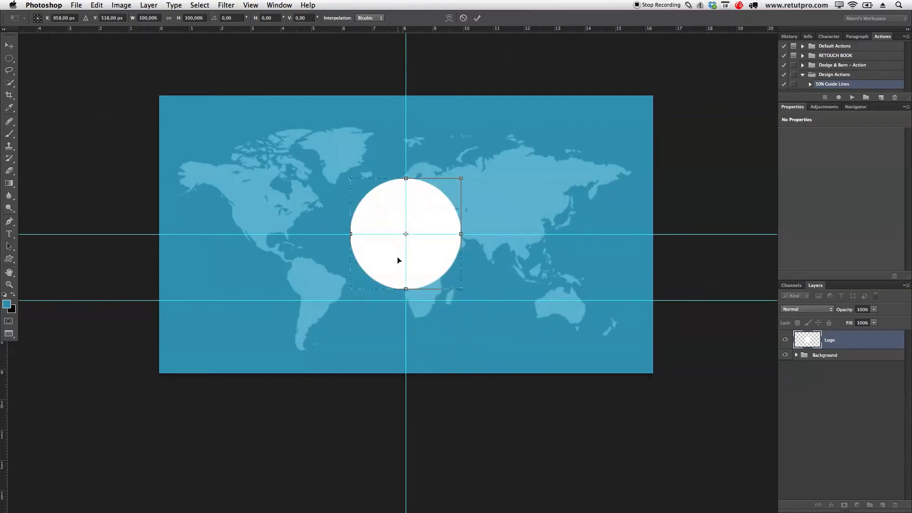
{"action": "key", "text": "Return"}
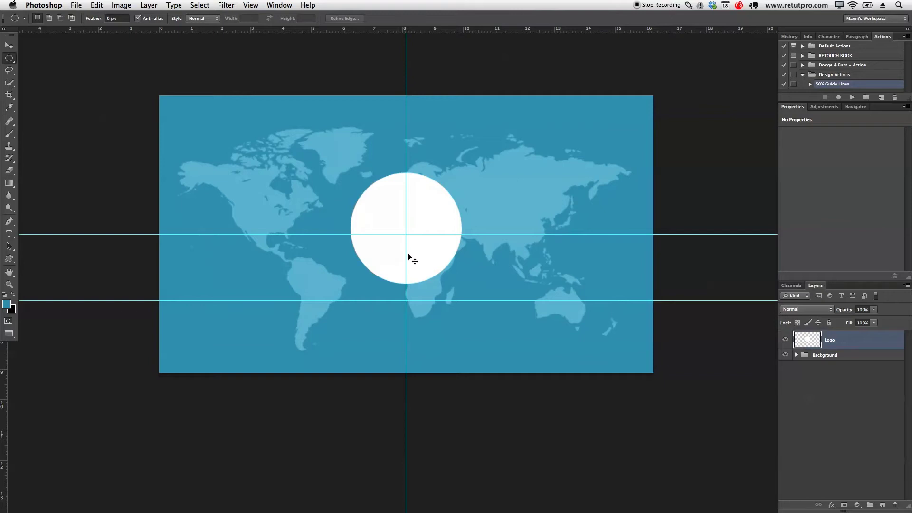
Reposition the white circle with Free Transform so its centre sits on the guide crossing at X 958 px, Y 540 px
{"action": "key", "text": "ctrl+t"}
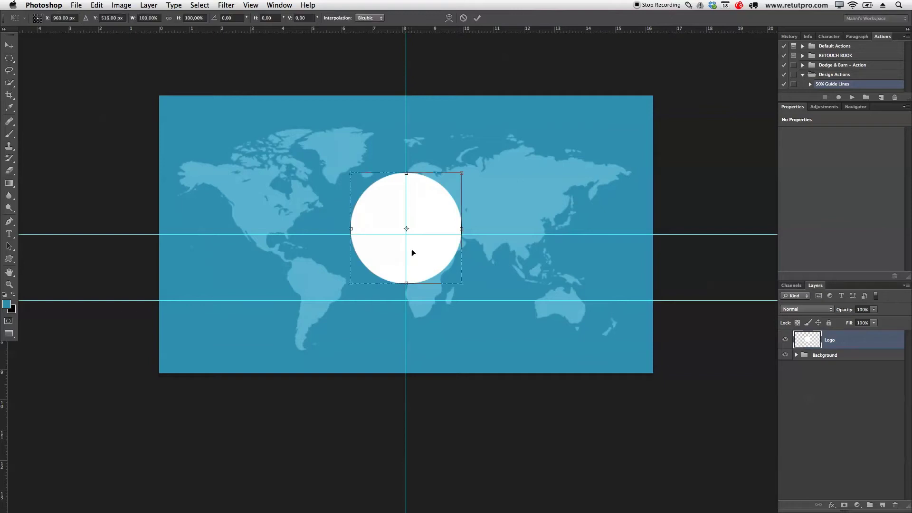
{"action": "key", "text": "Down"}
{"action": "key", "text": "Down"}
{"action": "key", "text": "Down"}
{"action": "key", "text": "Down"}
{"action": "key", "text": "Down"}
{"action": "key", "text": "Down"}
{"action": "key", "text": "Down"}
{"action": "key", "text": "Down"}
{"action": "key", "text": "Down"}
{"action": "key", "text": "Down"}
{"action": "key", "text": "Down"}
{"action": "key", "text": "Down"}
{"action": "key", "text": "Down"}
{"action": "key", "text": "Down"}
{"action": "key", "text": "Down"}
{"action": "key", "text": "Down"}
{"action": "key", "text": "Down"}
{"action": "key", "text": "Down"}
{"action": "key", "text": "Down"}
{"action": "key", "text": "Down"}
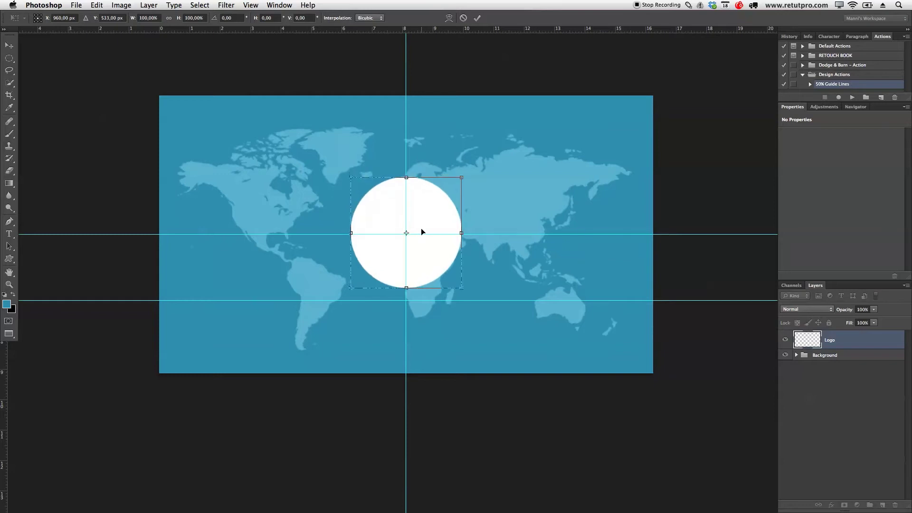
{"action": "key", "text": "Down"}
{"action": "key", "text": "Down"}
{"action": "key", "text": "Left"}
{"action": "key", "text": "Left"}
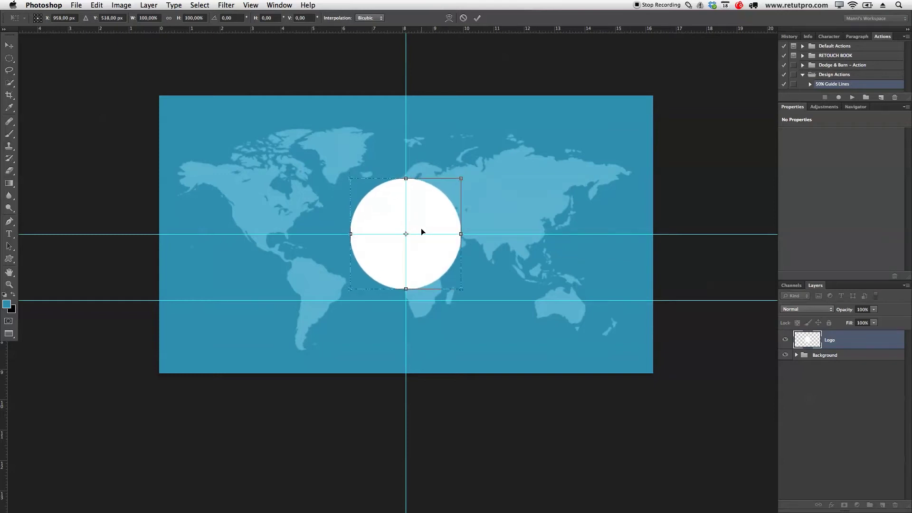
{"action": "key", "text": "Down"}
{"action": "key", "text": "Down"}
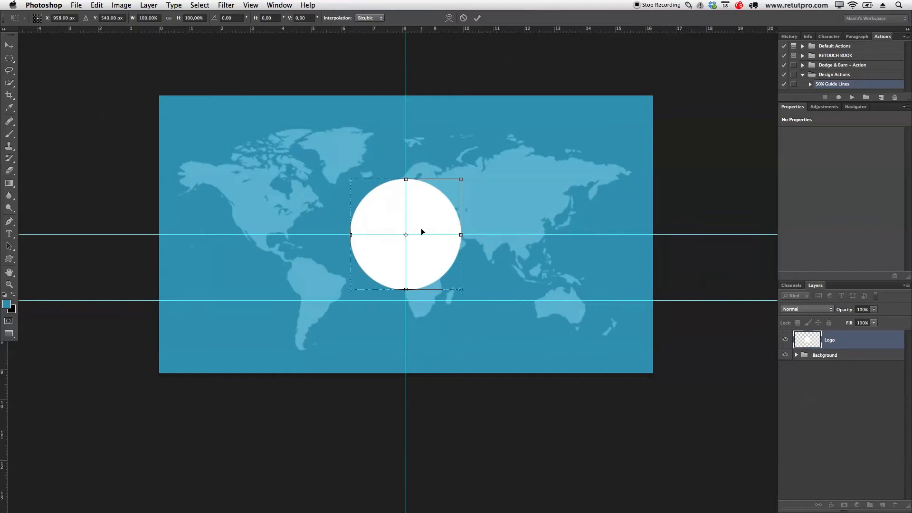
{"action": "left_click", "coordinate": [477, 19]}
Move the lower horizontal guide further down to mark where the pin's tip ends below the white circle
{"action": "left_click", "coordinate": [385, 250]}
{"action": "mouse_move", "coordinate": [360, 246]}
{"action": "left_mouse_down"}
{"action": "mouse_move", "coordinate": [353, 236]}
{"action": "mouse_move", "coordinate": [360, 261]}
{"action": "mouse_move", "coordinate": [406, 309]}
{"action": "mouse_move", "coordinate": [428, 298]}
{"action": "mouse_move", "coordinate": [443, 255]}
{"action": "mouse_move", "coordinate": [459, 300]}
{"action": "left_mouse_up"}
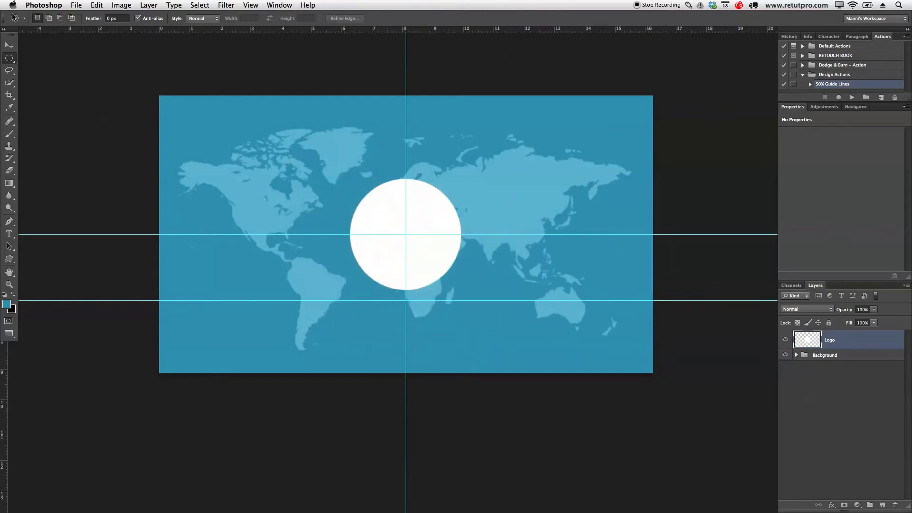
{"action": "left_click", "coordinate": [9, 46]}
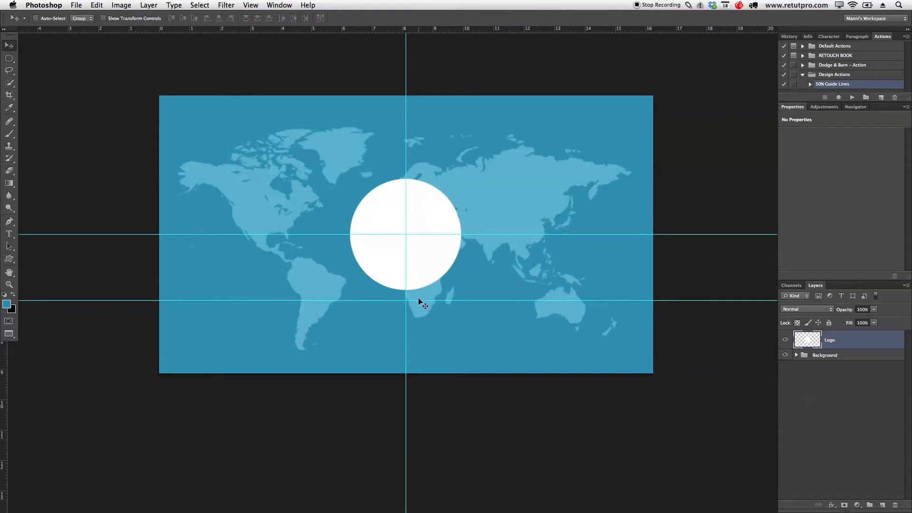
{"action": "left_click_drag", "start_coordinate": [413, 302], "coordinate": [414, 314]}
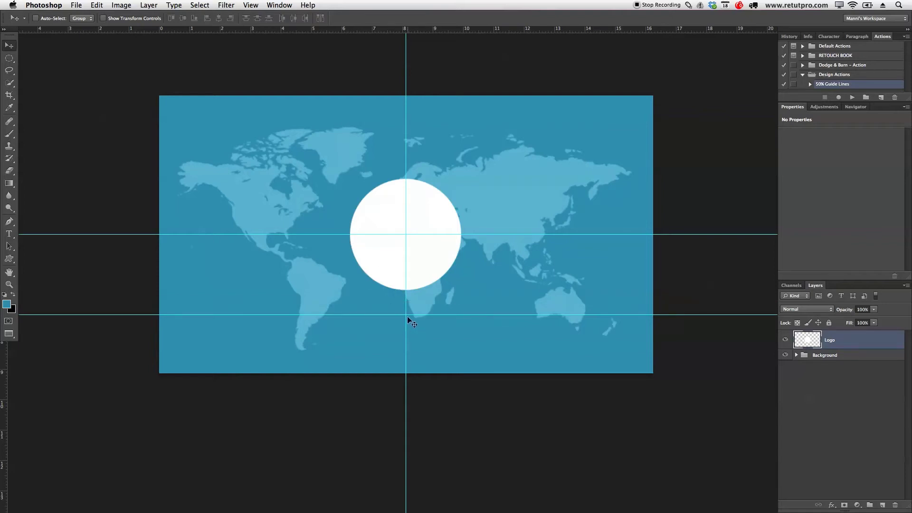
Create a new empty layer above the Logo layer and name it Logo II
{"action": "left_click", "coordinate": [882, 505]}
{"action": "double_click", "coordinate": [832, 340]}
{"action": "type", "text": "Logo II"}
{"action": "key", "text": "Return"}
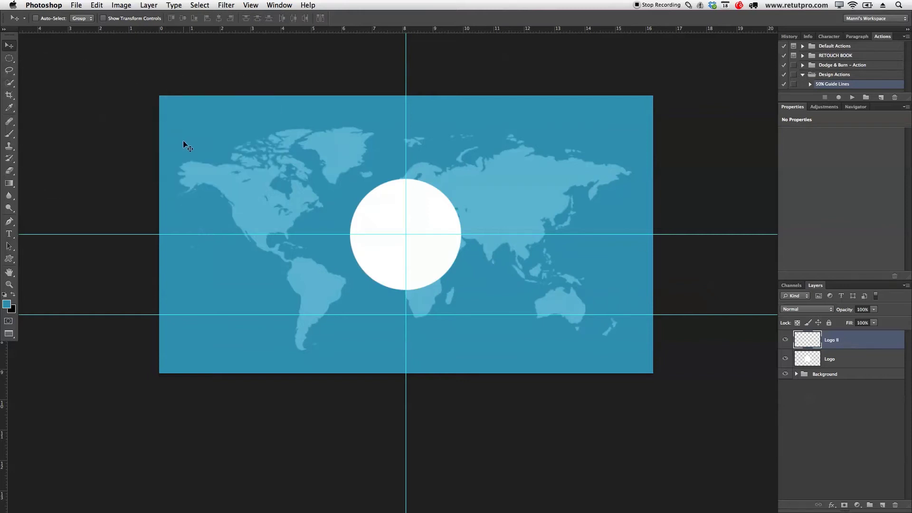
Start a Pen tool path with an anchor point where the vertical guide crosses the lower horizontal guide
{"action": "key", "text": "p"}
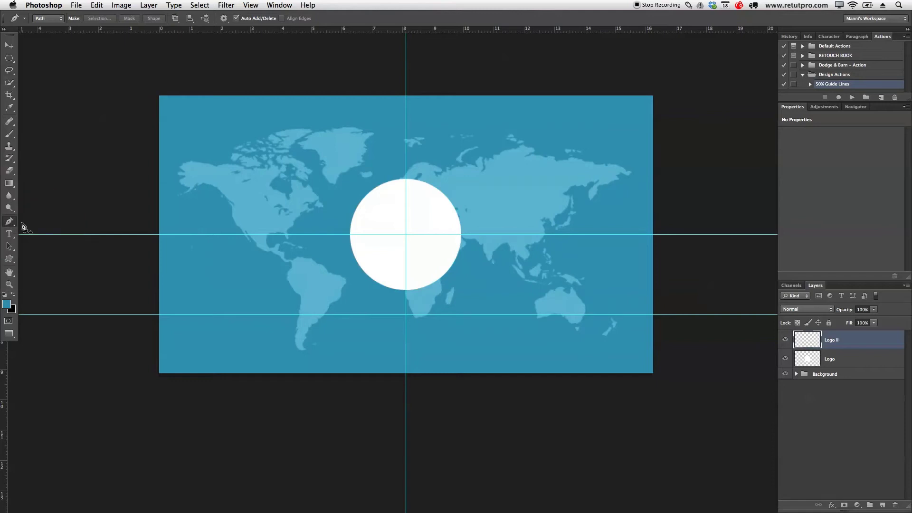
{"action": "left_click", "coordinate": [406, 314]}
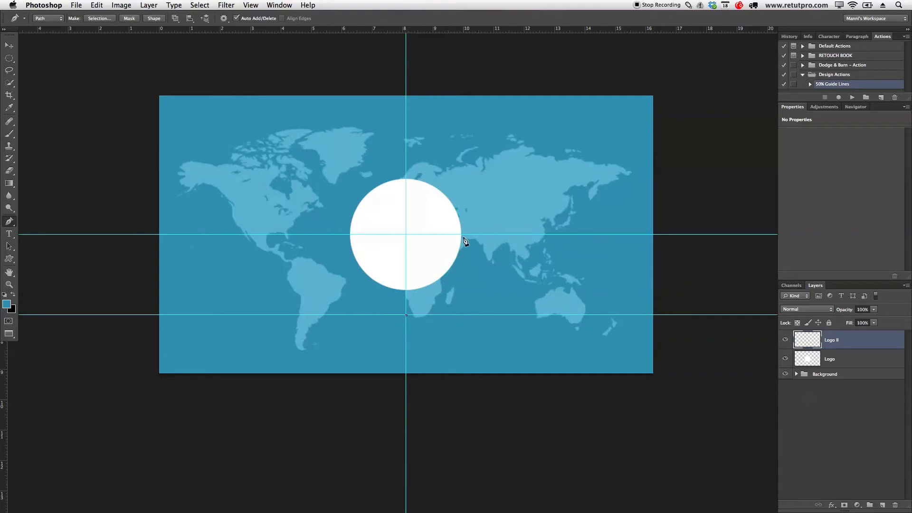
{"action": "key", "text": "z"}
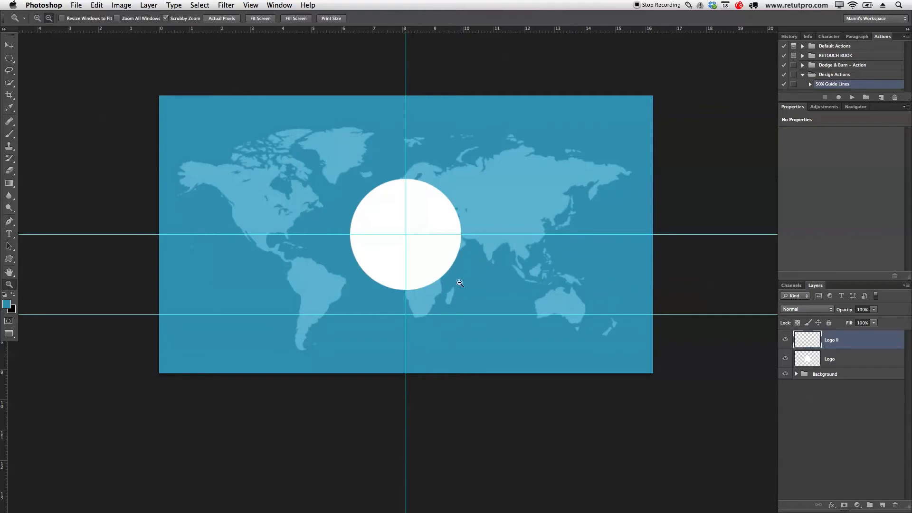
{"action": "left_click_drag", "start_coordinate": [418, 314], "coordinate": [476, 313]}
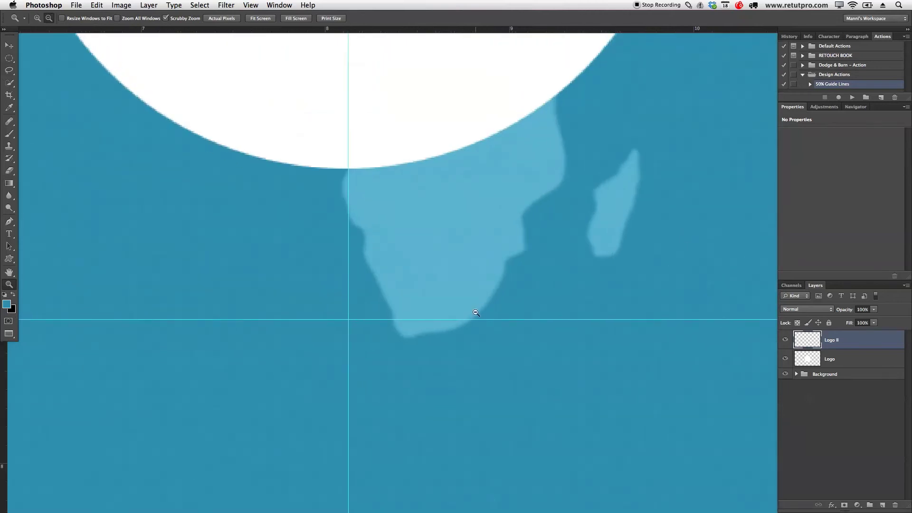
{"action": "key", "text": "p"}
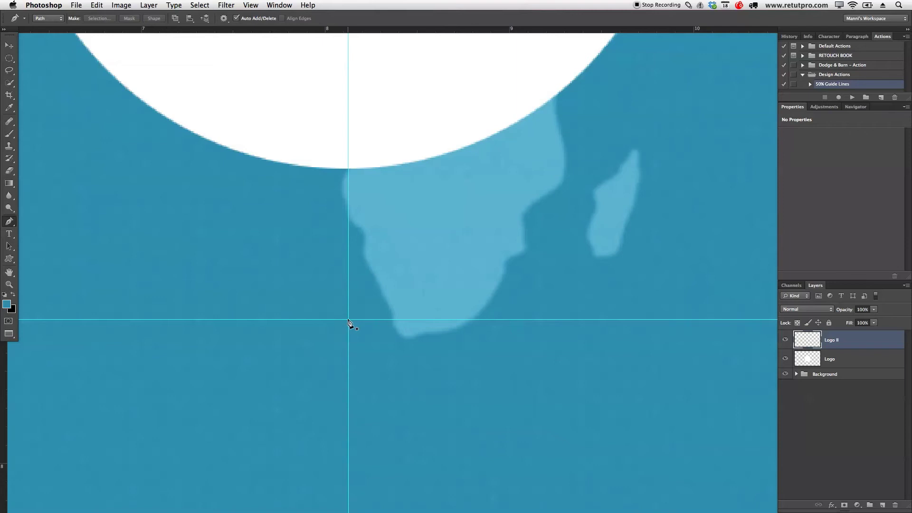
{"action": "left_click", "coordinate": [348, 319]}
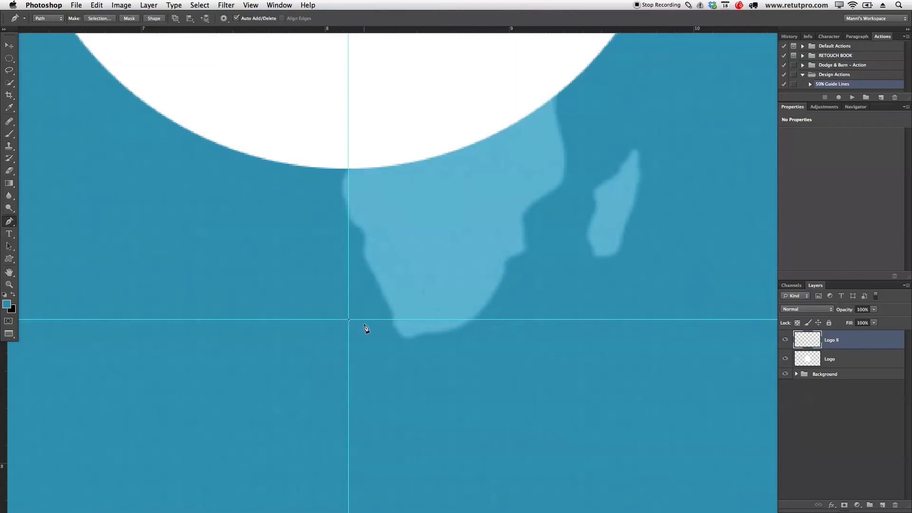
Add a curved anchor point where the middle guide meets the circle's right edge, bending the path outward from the pin tip
{"action": "key", "text": "z"}
{"action": "left_click_drag", "start_coordinate": [514, 282], "coordinate": [444, 292]}
{"action": "left_click_drag", "start_coordinate": [616, 227], "coordinate": [549, 262]}
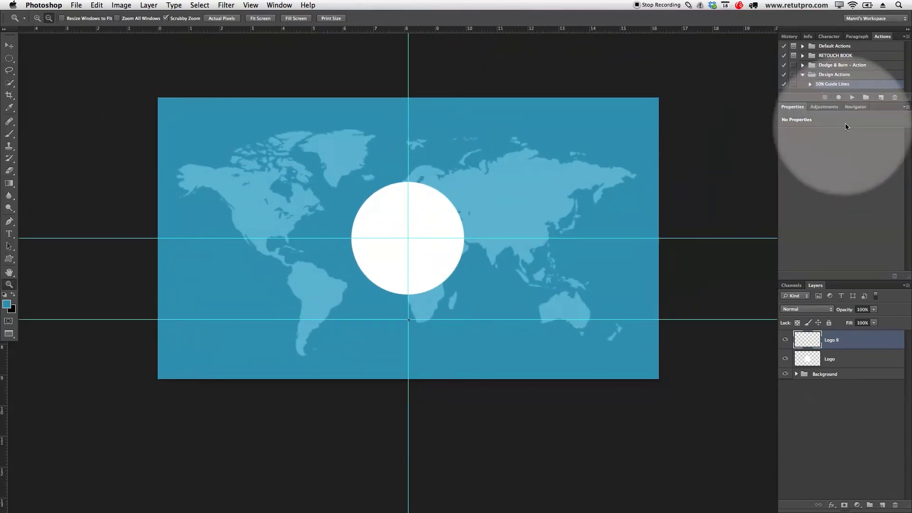
{"action": "left_click", "coordinate": [855, 106]}
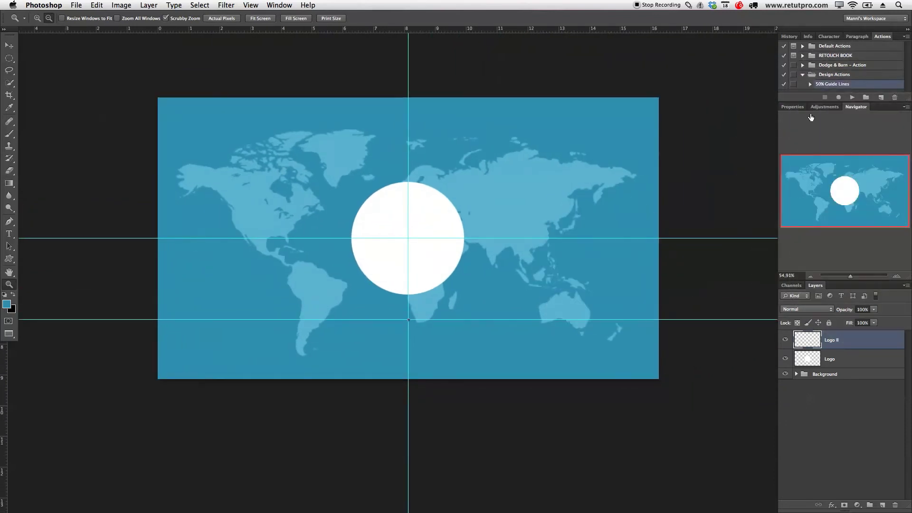
{"action": "left_click", "coordinate": [792, 106]}
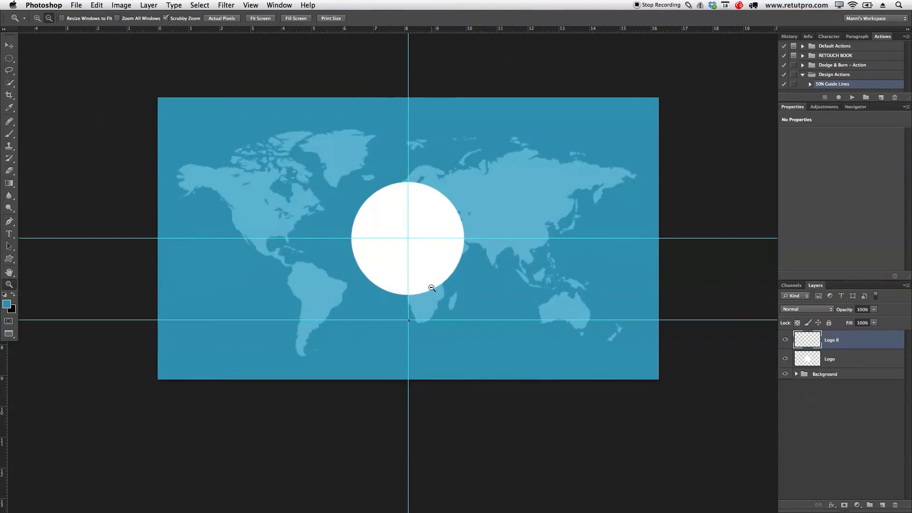
{"action": "key", "text": "p"}
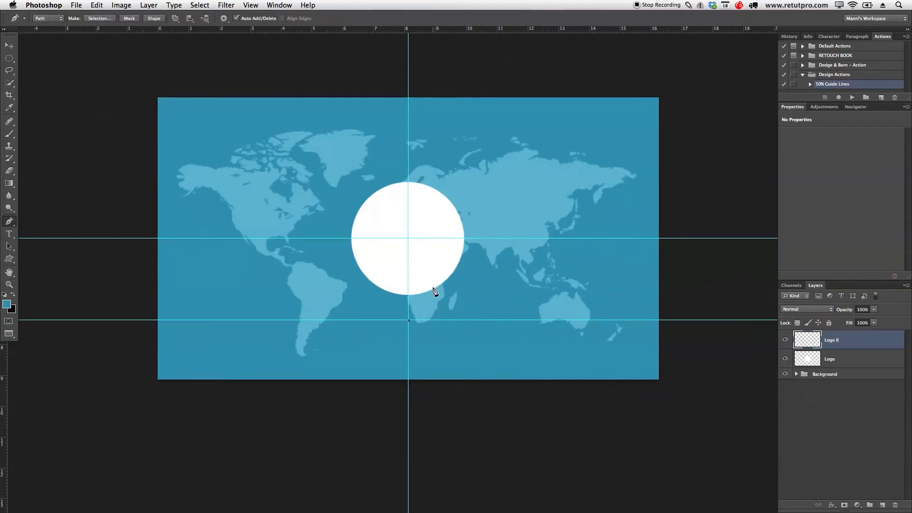
{"action": "left_click", "coordinate": [464, 240]}
{"action": "left_click_drag", "start_coordinate": [464, 240], "coordinate": [466, 187]}
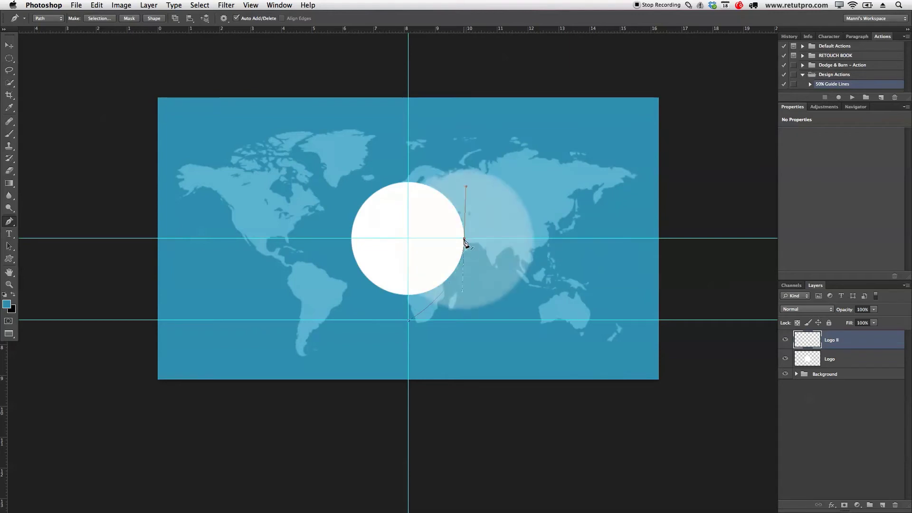
Remove the curve anchor's upper handle, run the path straight along the middle guide to the circle's centre, and close it at the pin tip
{"action": "key", "text": "z"}
{"action": "left_click_drag", "start_coordinate": [459, 312], "coordinate": [494, 313]}
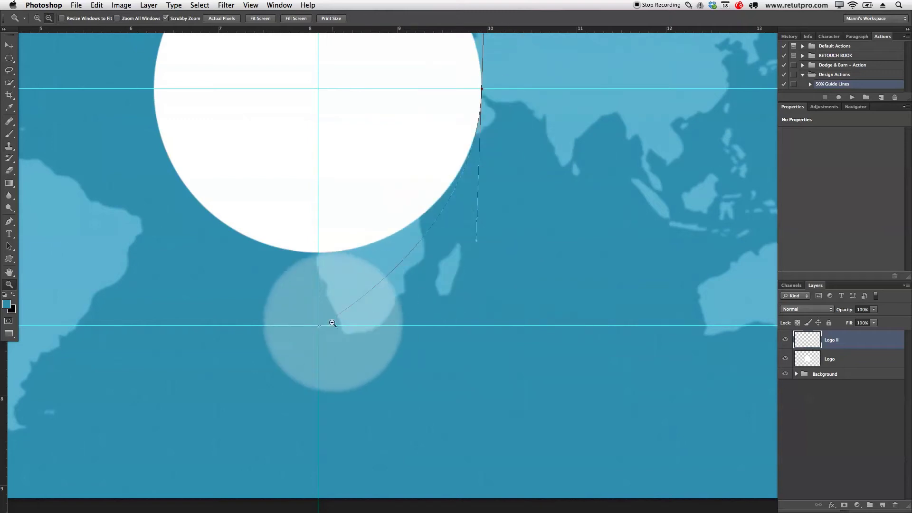
{"action": "left_click_drag", "start_coordinate": [531, 69], "coordinate": [535, 204]}
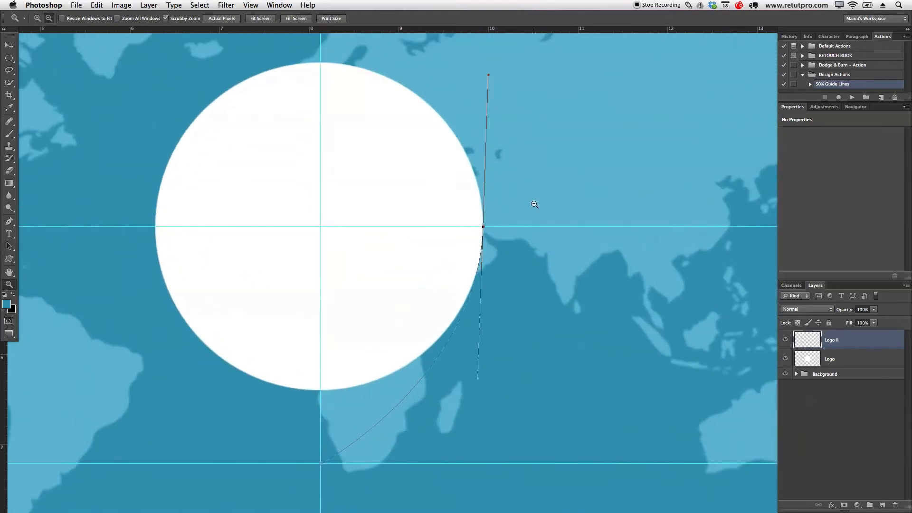
{"action": "key", "text": "p"}
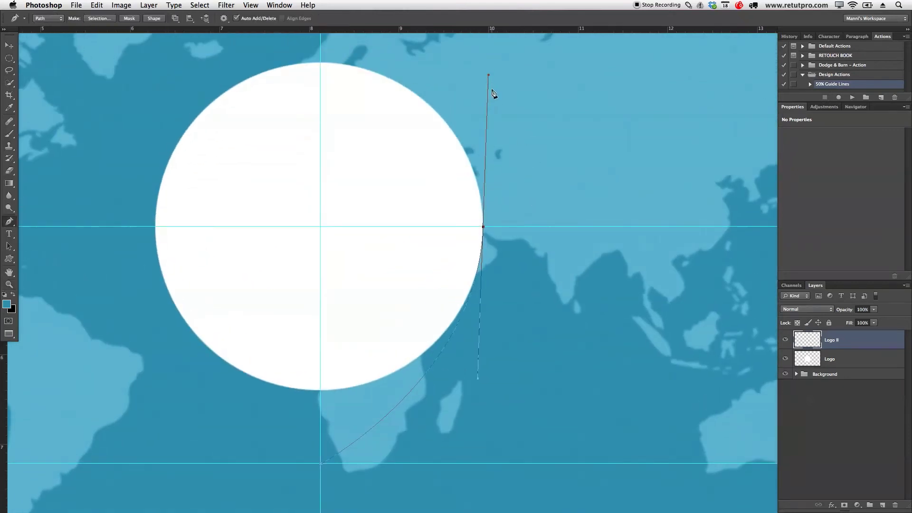
{"action": "left_click_drag", "start_coordinate": [488, 75], "coordinate": [483, 98]}
{"action": "left_click", "coordinate": [450, 226]}
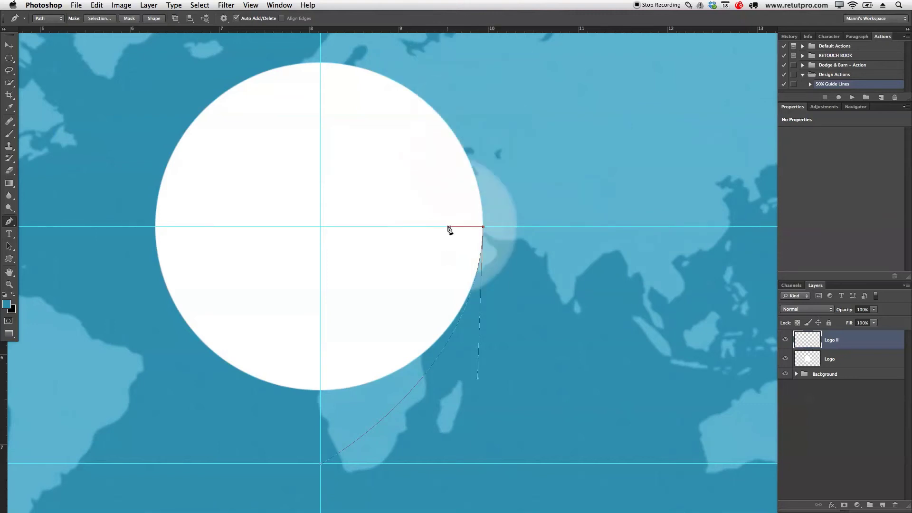
{"action": "left_click", "coordinate": [321, 227]}
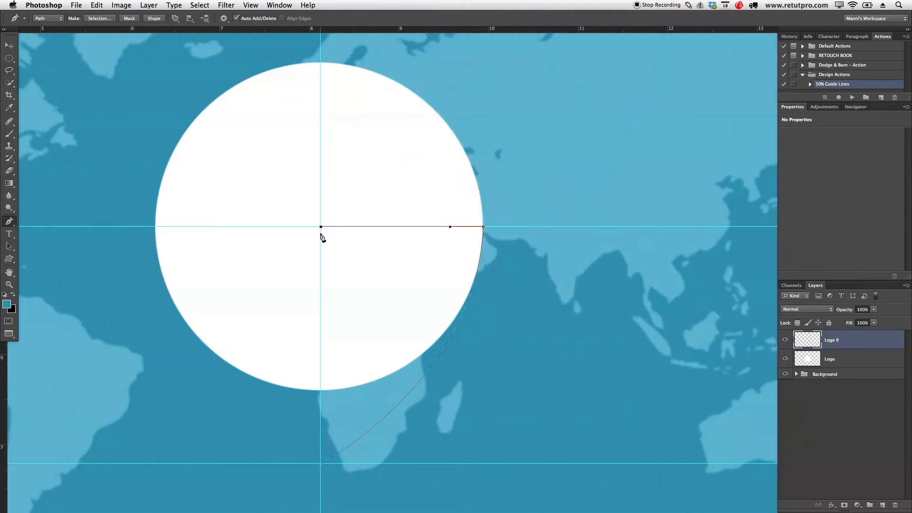
{"action": "left_click", "coordinate": [320, 464]}
Fill the closed path on the Logo II layer with white in Normal mode at 100% opacity, and hide the path outline
{"action": "right_click", "coordinate": [350, 346]}
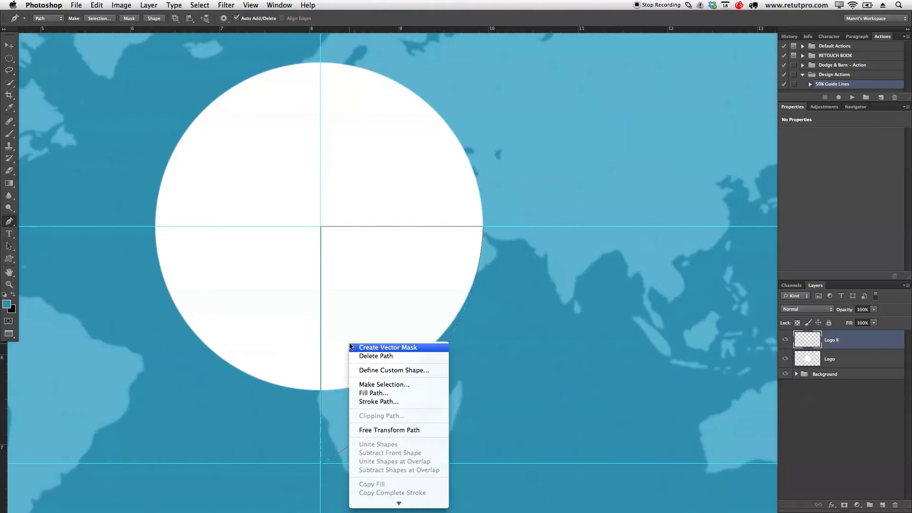
{"action": "left_click", "coordinate": [374, 393]}
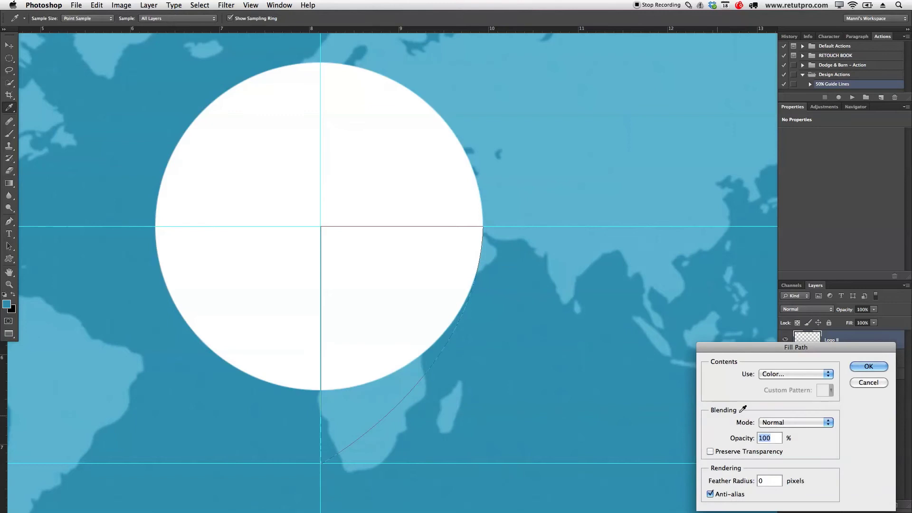
{"action": "left_click_drag", "start_coordinate": [759, 343], "coordinate": [560, 52]}
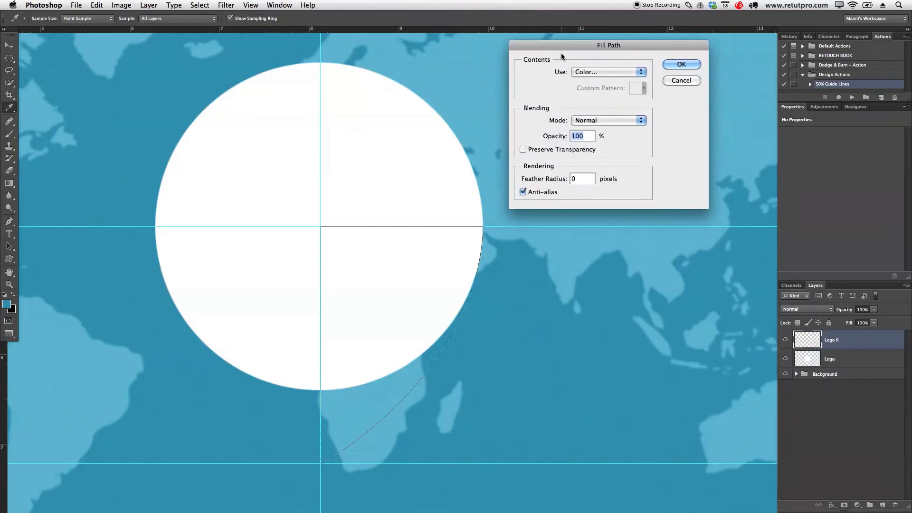
{"action": "left_click", "coordinate": [588, 72]}
{"action": "left_click", "coordinate": [588, 134]}
{"action": "left_click", "coordinate": [674, 65]}
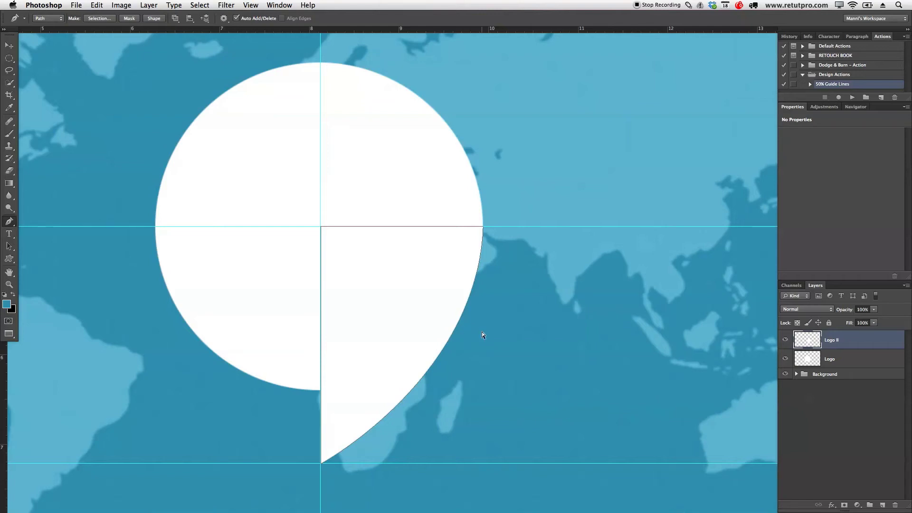
{"action": "key", "text": "super+shift+h"}
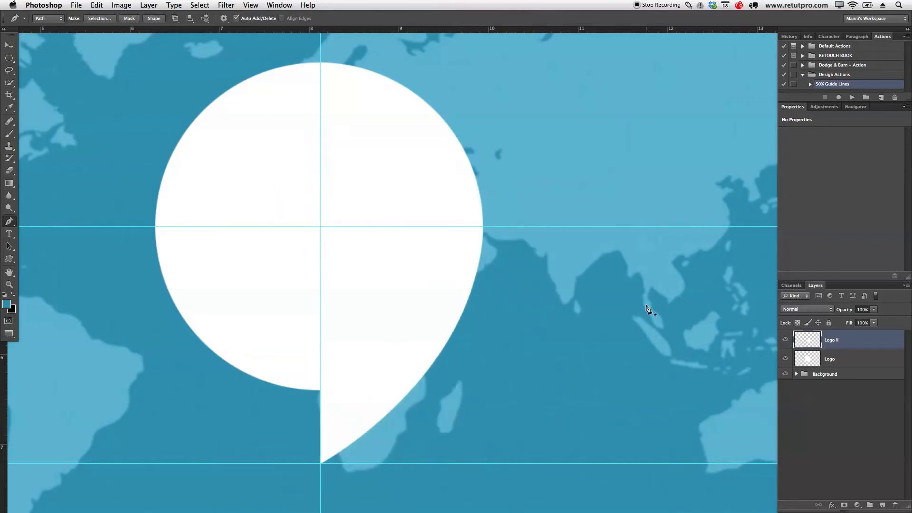
Duplicate the Logo II layer and mirror the copy horizontally onto the circle's left half, meeting the original at the vertical guide
{"action": "key", "text": "super+j"}
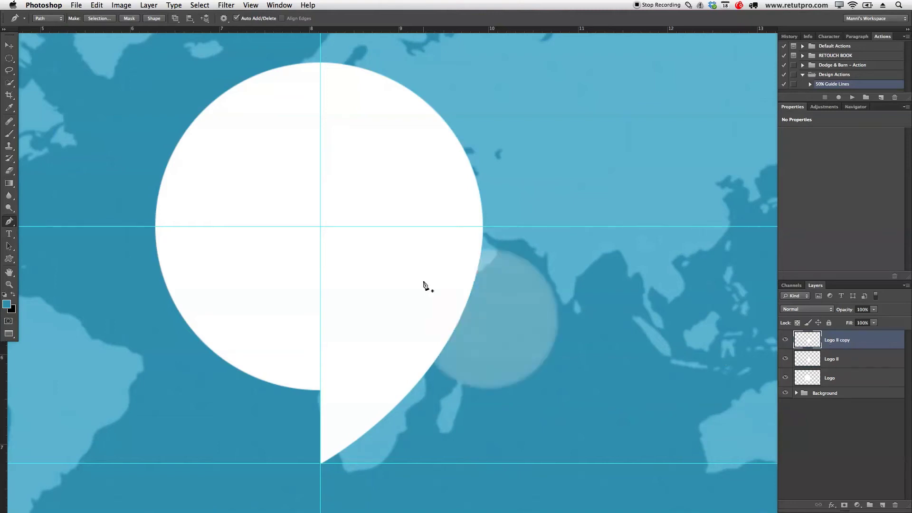
{"action": "left_click", "coordinate": [117, 4]}
{"action": "mouse_move", "coordinate": [97, 5]}
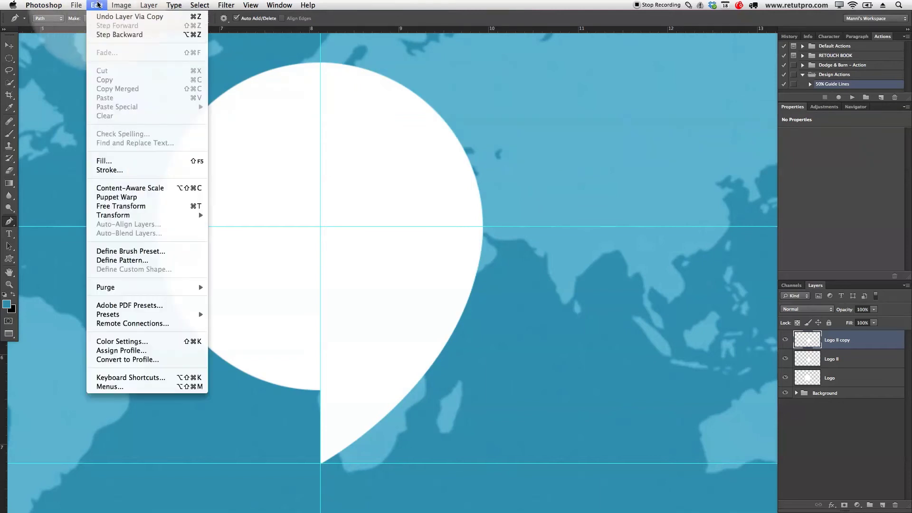
{"action": "mouse_move", "coordinate": [156, 215]}
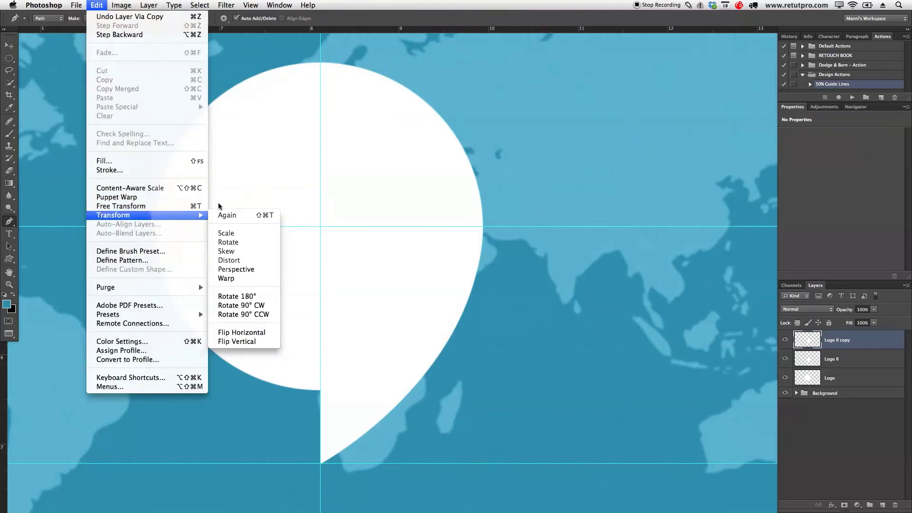
{"action": "left_click", "coordinate": [259, 332]}
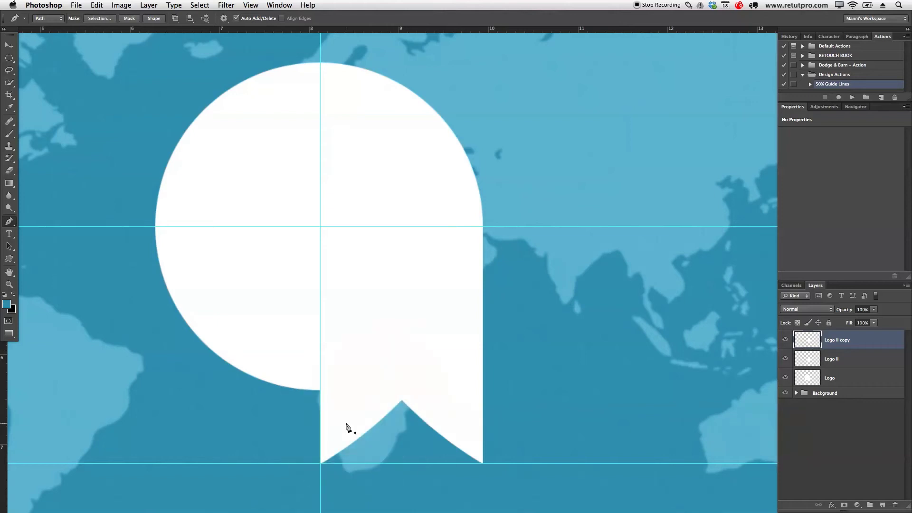
{"action": "key", "text": "v"}
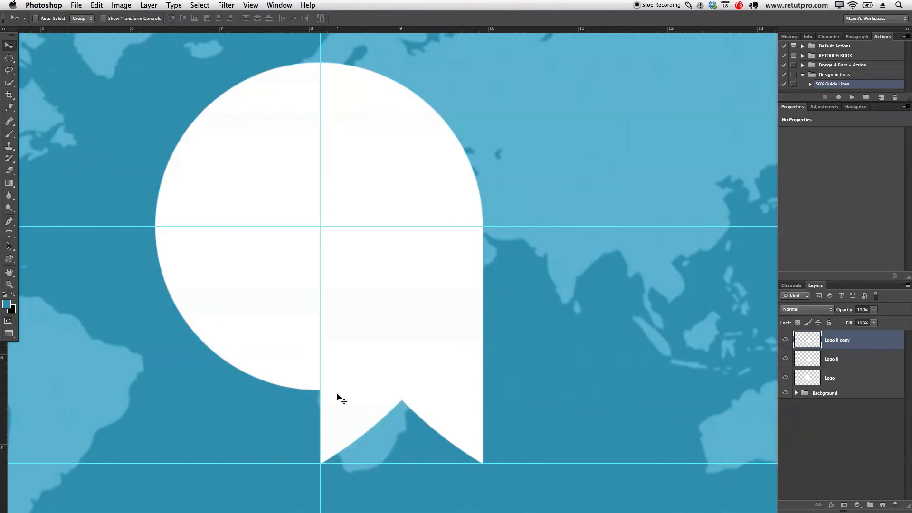
{"action": "left_click_drag", "start_coordinate": [395, 400], "coordinate": [268, 387]}
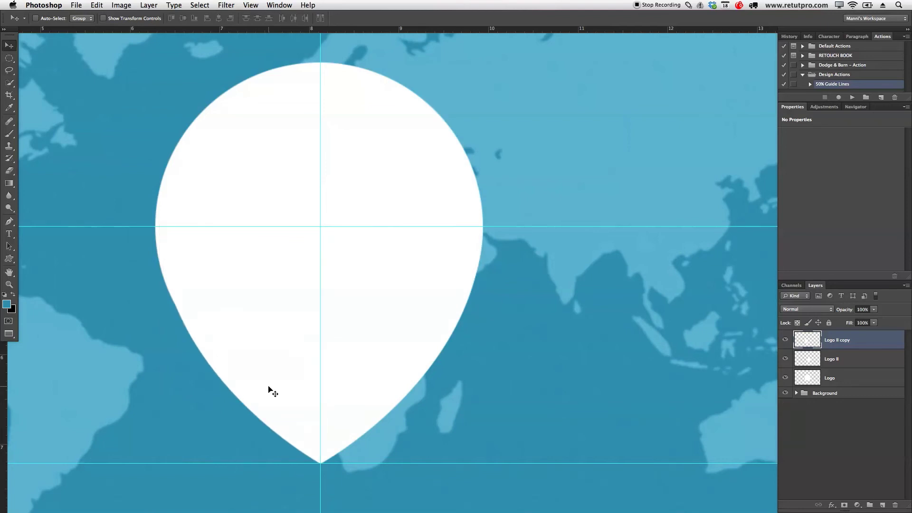
Clear all guides from the document, keeping the whole canvas in view
{"action": "key", "text": "z"}
{"action": "left_click_drag", "start_coordinate": [378, 342], "coordinate": [355, 343]}
{"action": "key", "text": "super+0"}
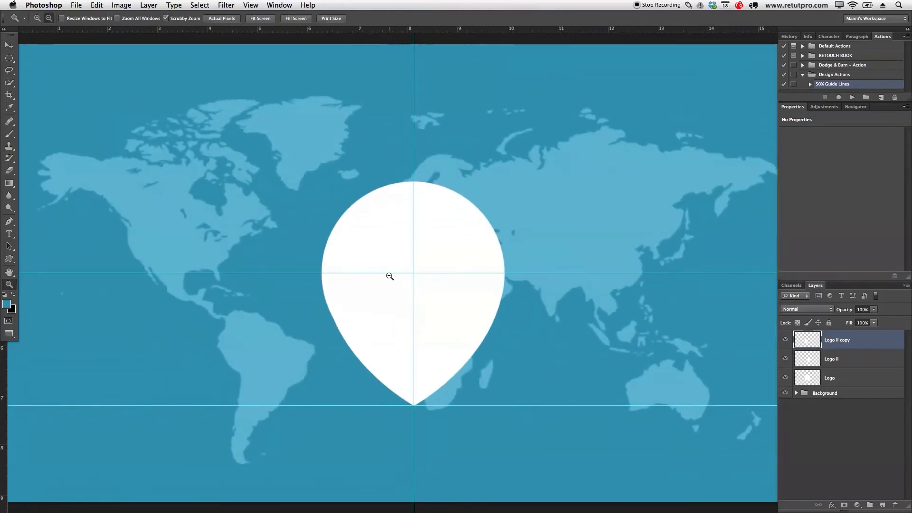
{"action": "left_click", "coordinate": [250, 5]}
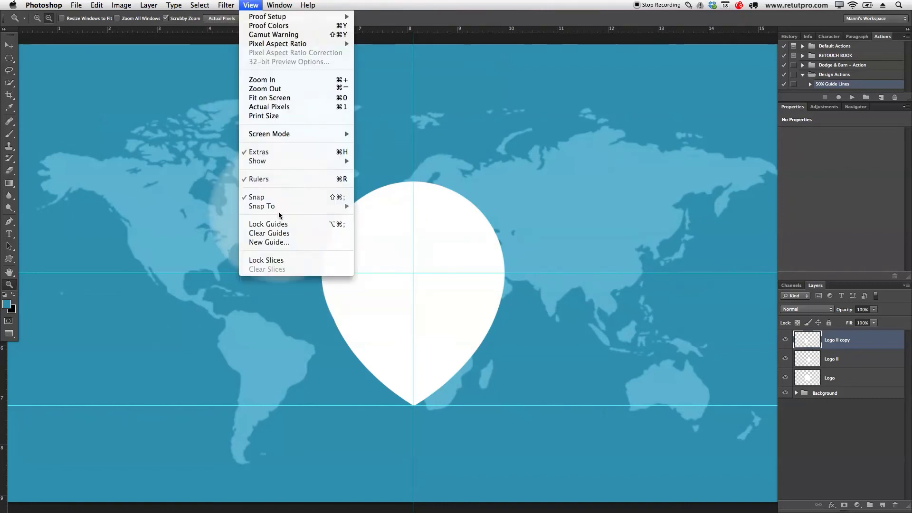
{"action": "left_click", "coordinate": [280, 233]}
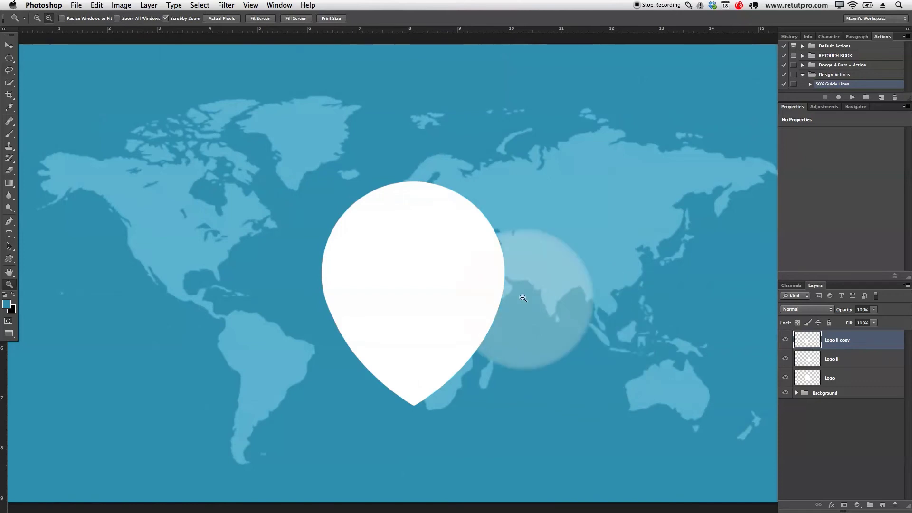
{"action": "left_click", "coordinate": [510, 288], "text": "alt"}
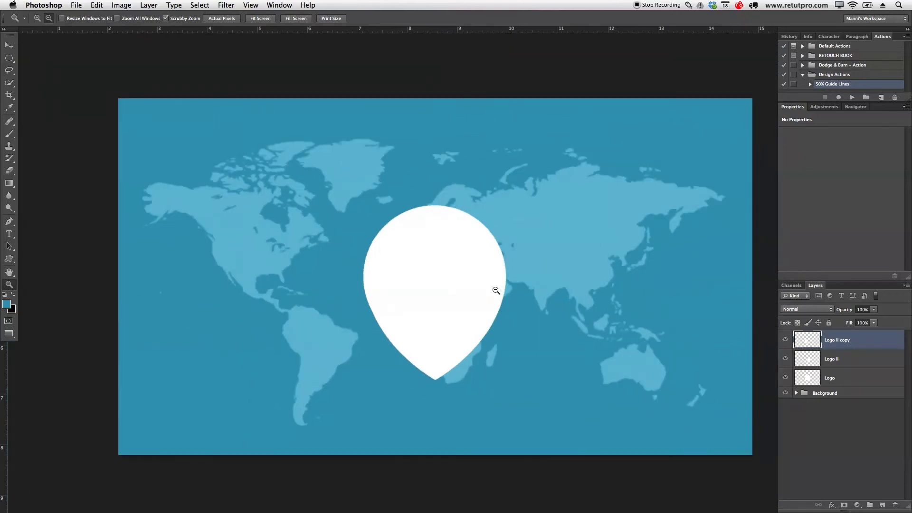
Duplicate the Logo layer, place the copy above Logo II copy, and rename it Logo 3
{"action": "left_click_drag", "start_coordinate": [513, 287], "coordinate": [501, 285]}
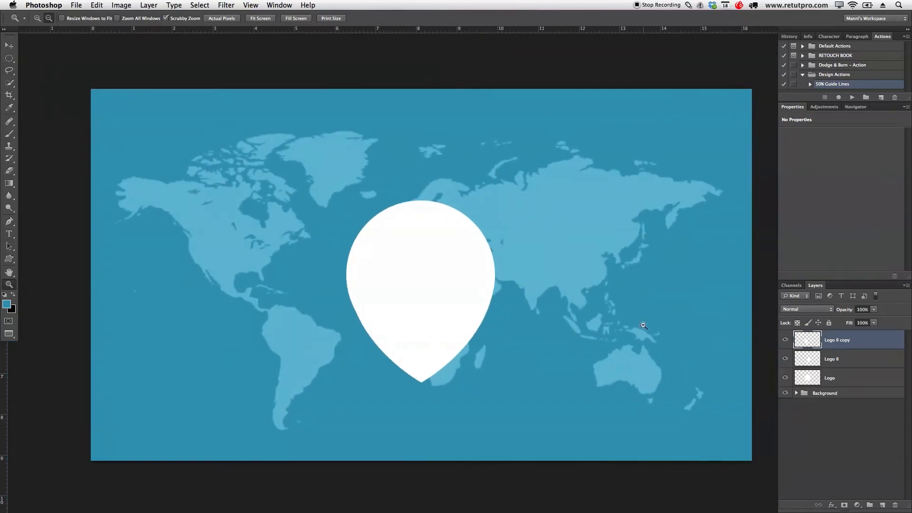
{"action": "left_click", "coordinate": [840, 382]}
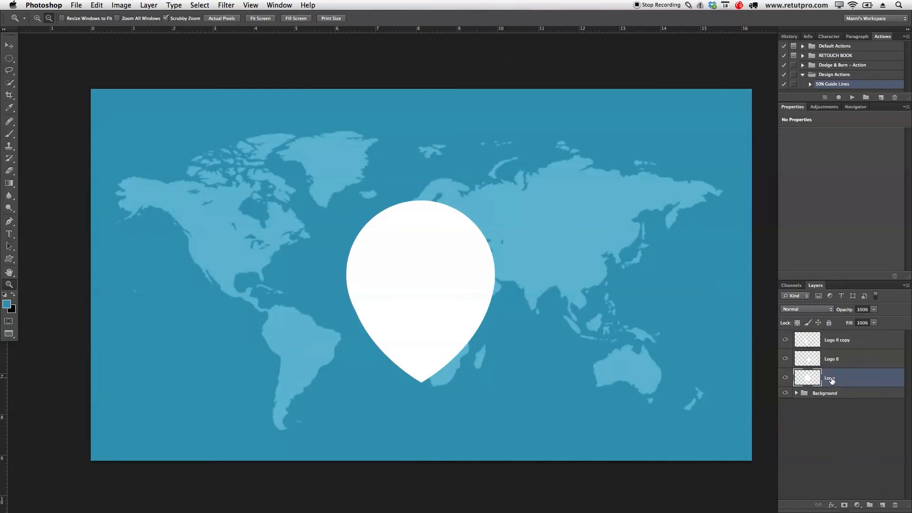
{"action": "key", "text": "super+j"}
{"action": "left_click_drag", "start_coordinate": [831, 379], "coordinate": [835, 342]}
{"action": "double_click", "coordinate": [836, 342]}
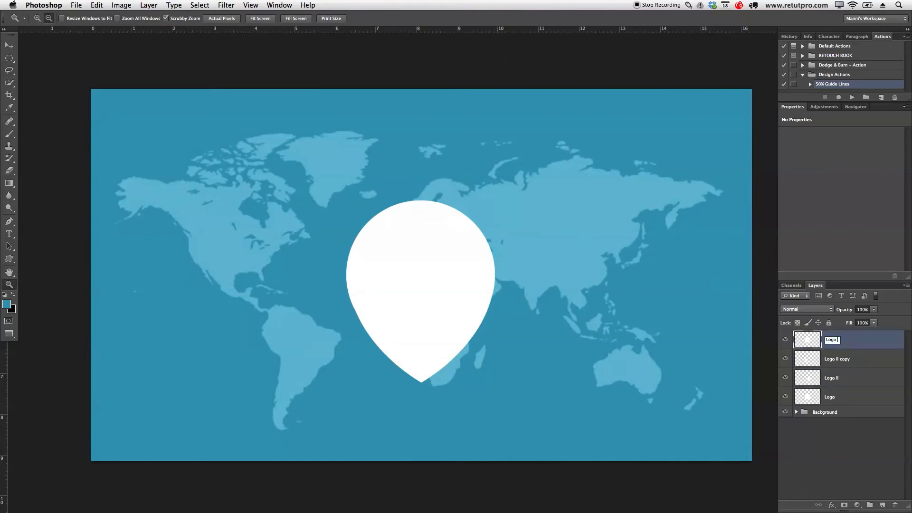
{"action": "key", "text": "Return"}
{"action": "key", "text": "ctrl+t"}
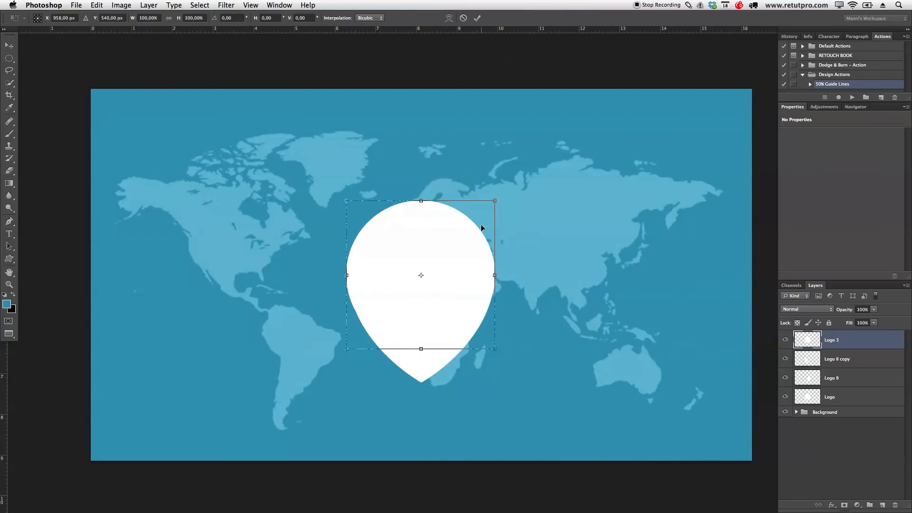
{"action": "key", "text": "Return"}
{"action": "key", "text": "z"}
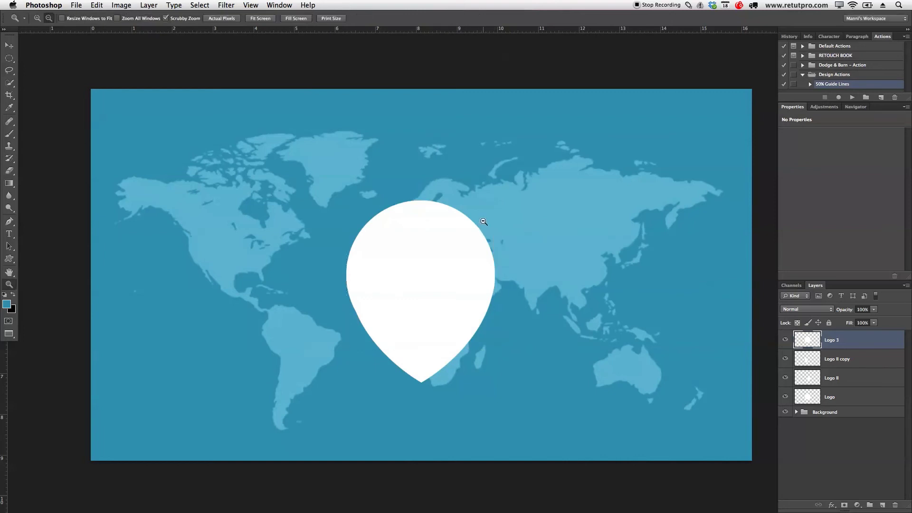
Add an outside Stroke layer style to Logo 3, coloured with the map background's blue 3a97b6 sampled from the canvas
{"action": "double_click", "coordinate": [857, 343]}
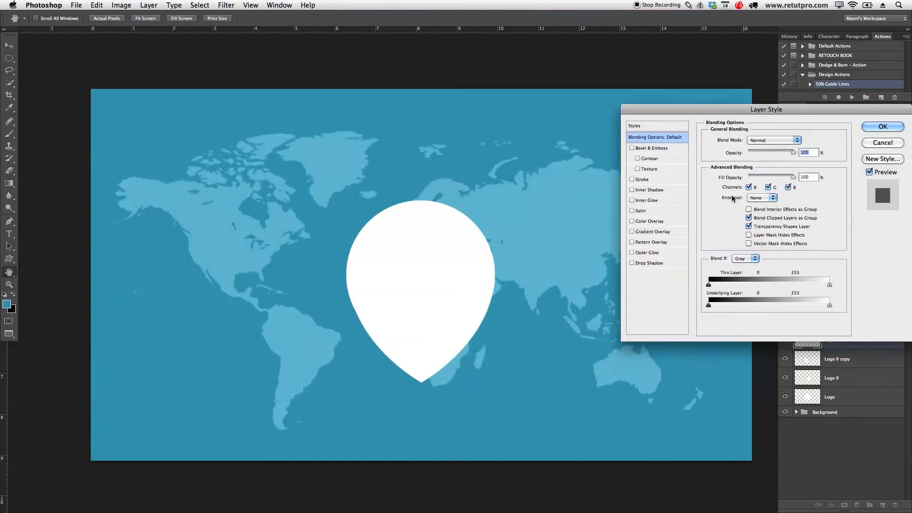
{"action": "left_click", "coordinate": [633, 179]}
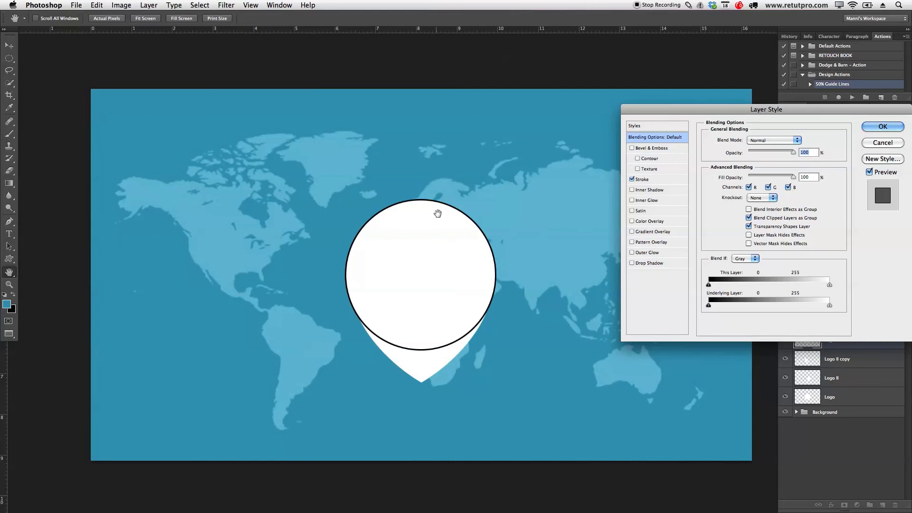
{"action": "left_click", "coordinate": [642, 179]}
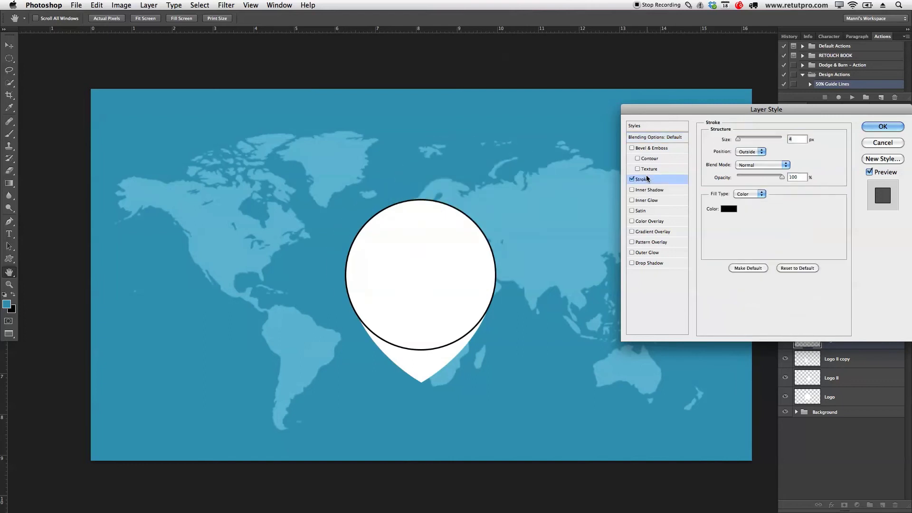
{"action": "left_click", "coordinate": [726, 210]}
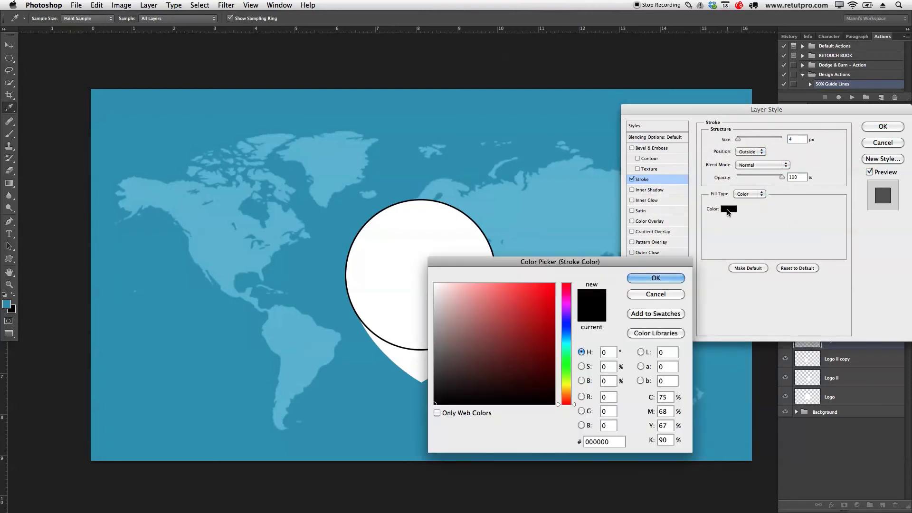
{"action": "left_click", "coordinate": [398, 389]}
{"action": "left_click", "coordinate": [407, 389]}
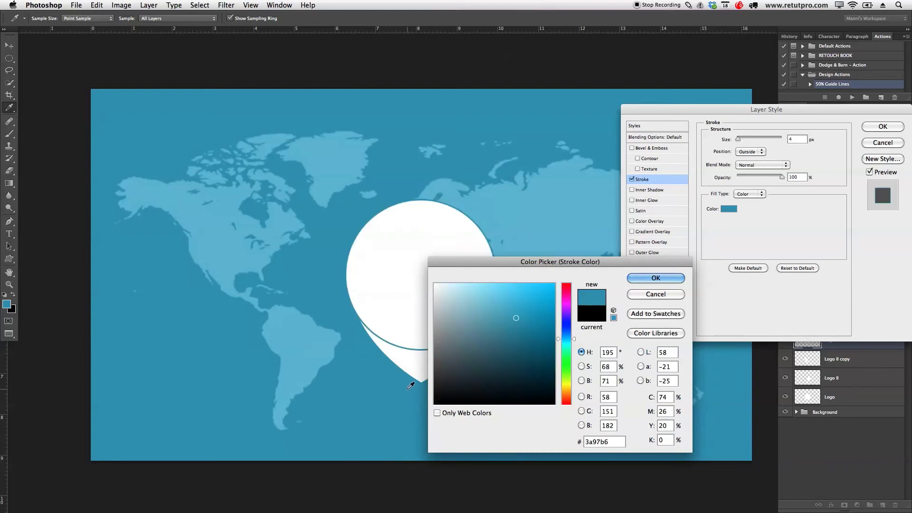
{"action": "left_click", "coordinate": [646, 278]}
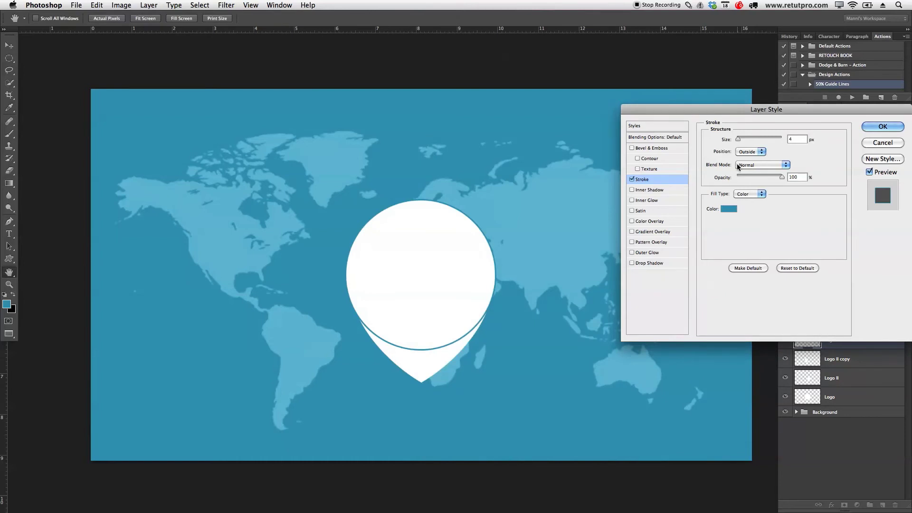
Try a stroke width of 8 px on Logo 3, then settle on 6 px and apply the layer style
{"action": "double_click", "coordinate": [793, 139]}
{"action": "type", "text": "6"}
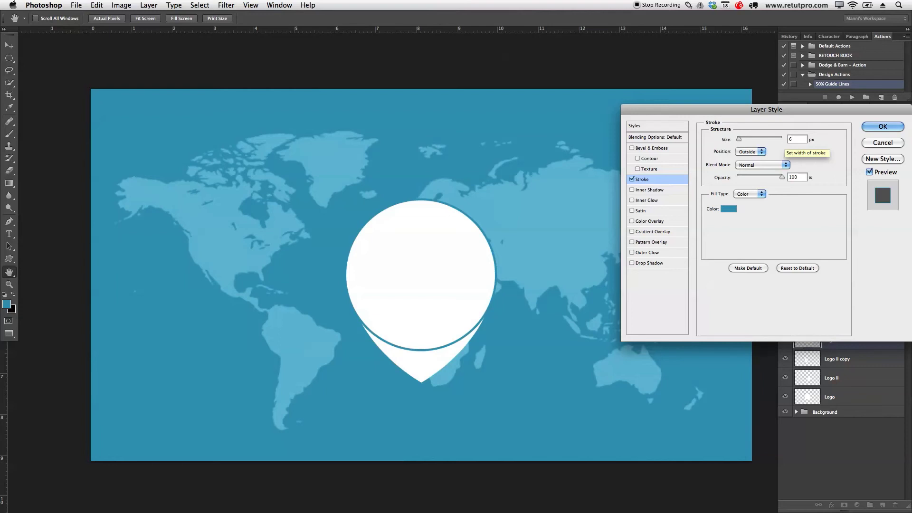
{"action": "key", "text": "BackSpace"}
{"action": "type", "text": "8"}
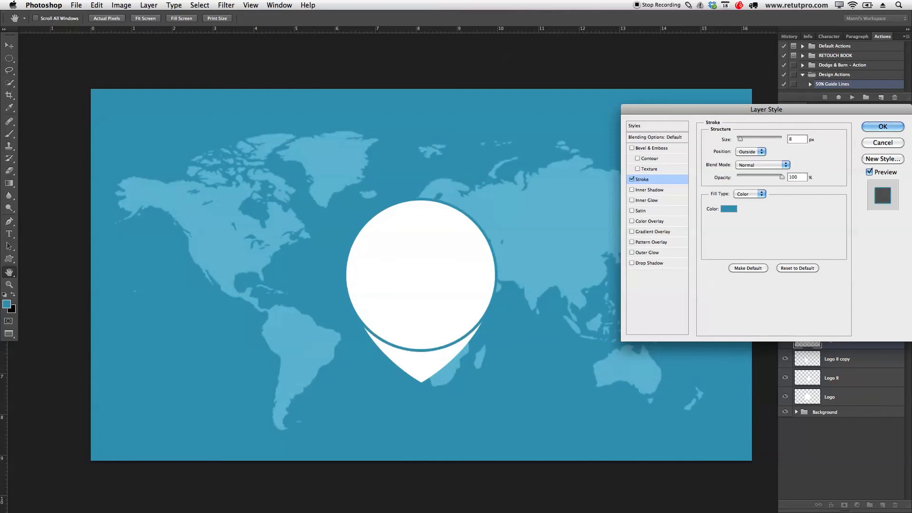
{"action": "key", "text": "BackSpace"}
{"action": "type", "text": "6"}
{"action": "left_click", "coordinate": [883, 127]}
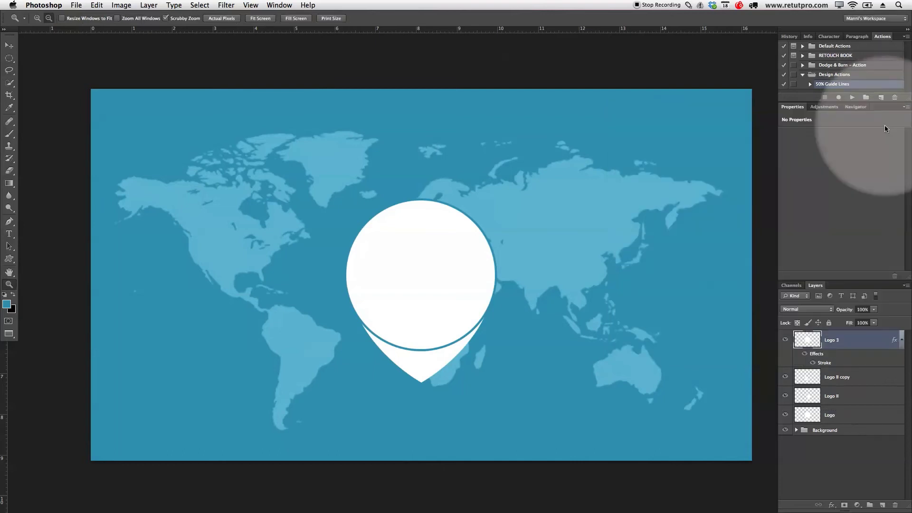
{"action": "key", "text": "z"}
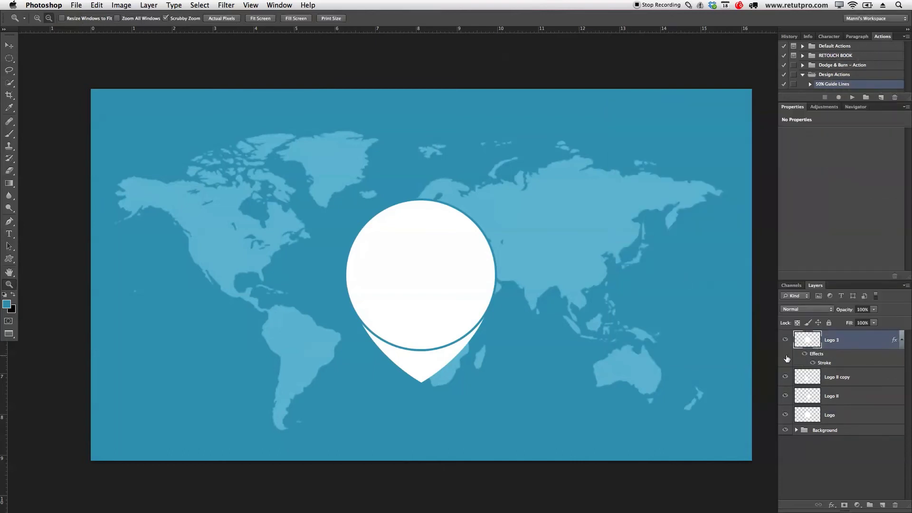
Scale the Logo 3 circle down proportionally so it fits inside the round head of the white pin
{"action": "key", "text": "ctrl+t"}
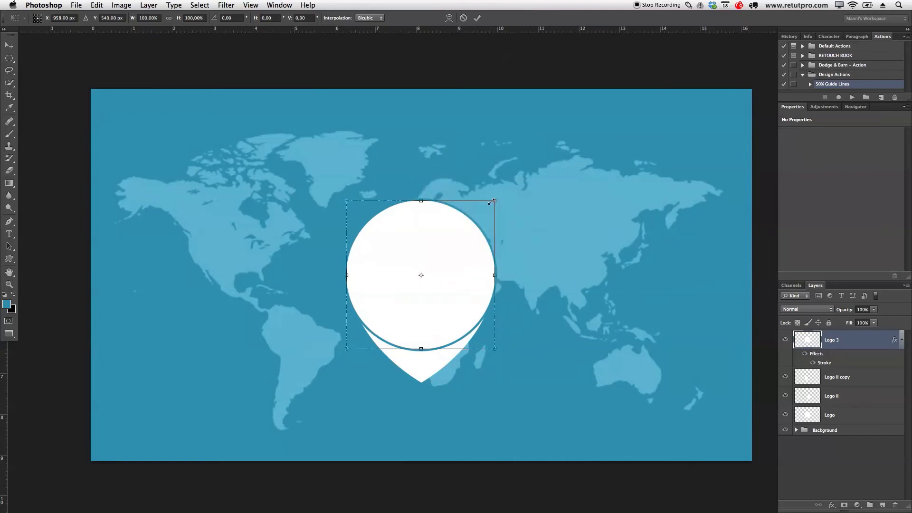
{"action": "left_click_drag", "start_coordinate": [492, 202], "coordinate": [474, 221]}
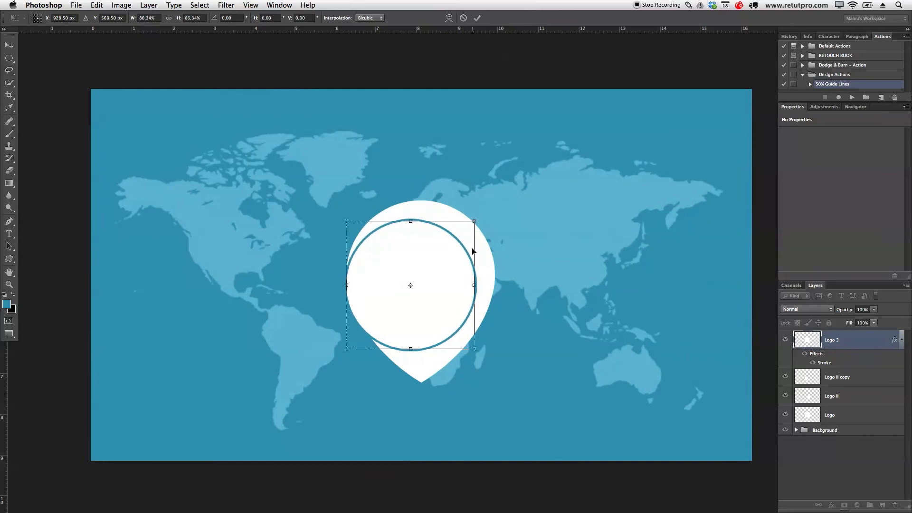
{"action": "left_click_drag", "start_coordinate": [446, 268], "coordinate": [456, 260]}
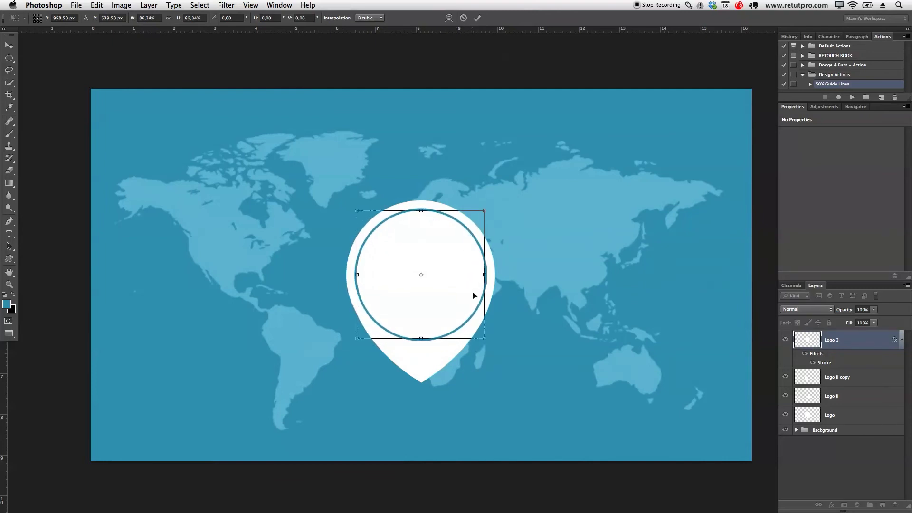
{"action": "left_click_drag", "start_coordinate": [485, 339], "coordinate": [475, 329]}
{"action": "left_click", "coordinate": [476, 18]}
{"action": "key", "text": "z"}
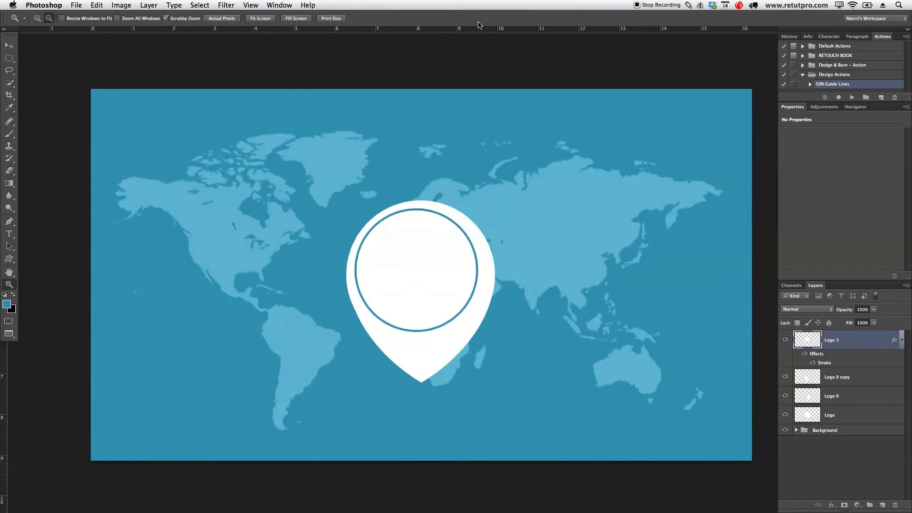
Move the Logo 3 circle and nudge it to sit evenly within the pin's round head
{"action": "key", "text": "v"}
{"action": "left_click_drag", "start_coordinate": [443, 307], "coordinate": [448, 312]}
{"action": "key", "text": "Left"}
{"action": "key", "text": "Left"}
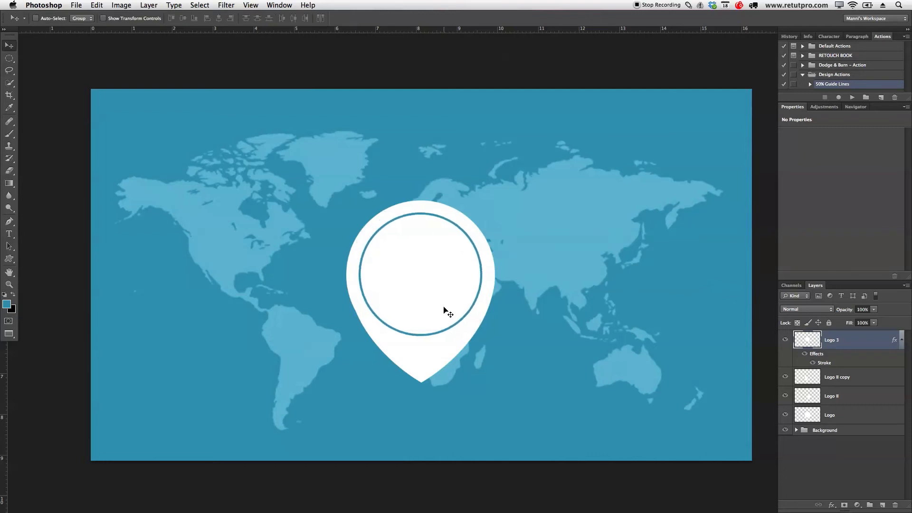
{"action": "key", "text": "Left"}
{"action": "key", "text": "Left"}
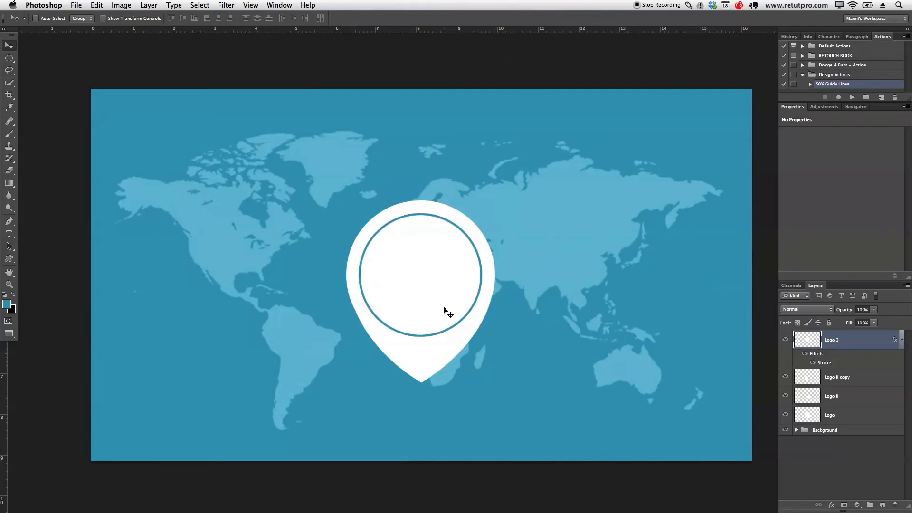
{"action": "key", "text": "Left"}
{"action": "key", "text": "Left"}
{"action": "key", "text": "Left"}
{"action": "key", "text": "Left"}
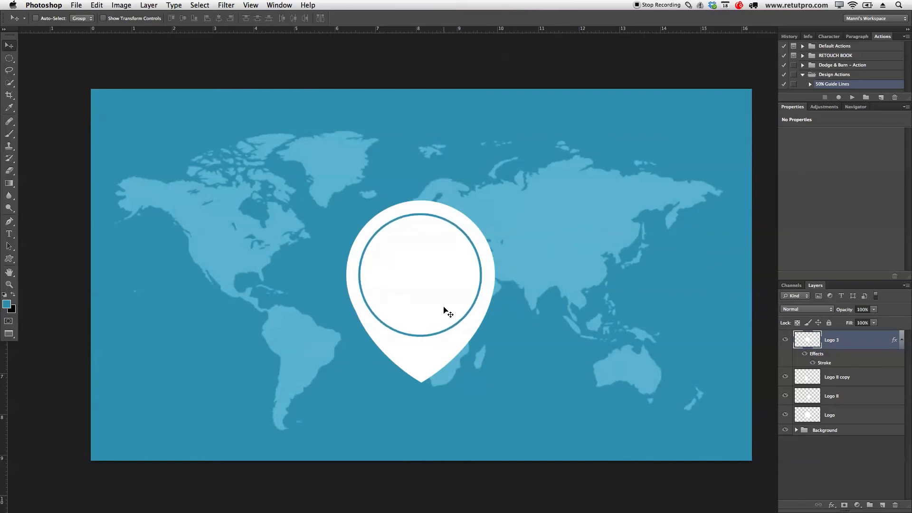
Align the Logo 3 circle with centre guides from the 50% Guide Lines action, and clear the guides
{"action": "left_click", "coordinate": [852, 97]}
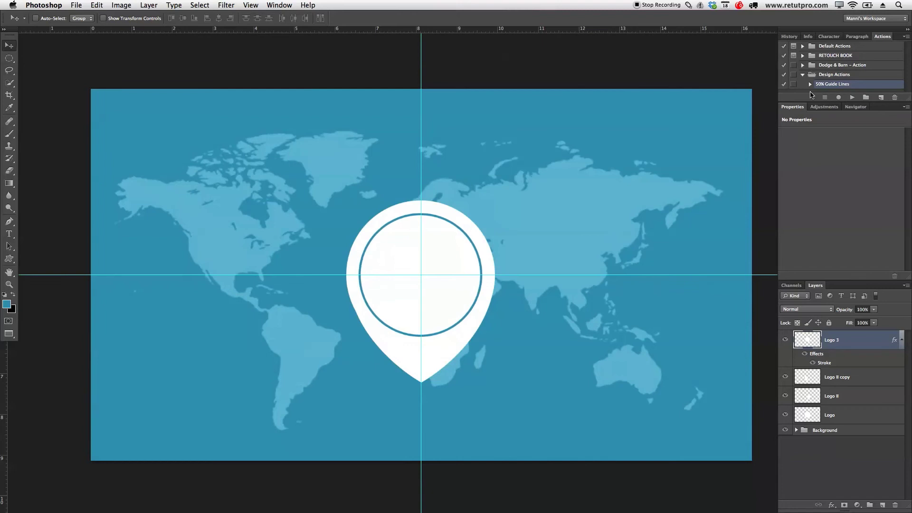
{"action": "key", "text": "ctrl+t"}
{"action": "key", "text": "Return"}
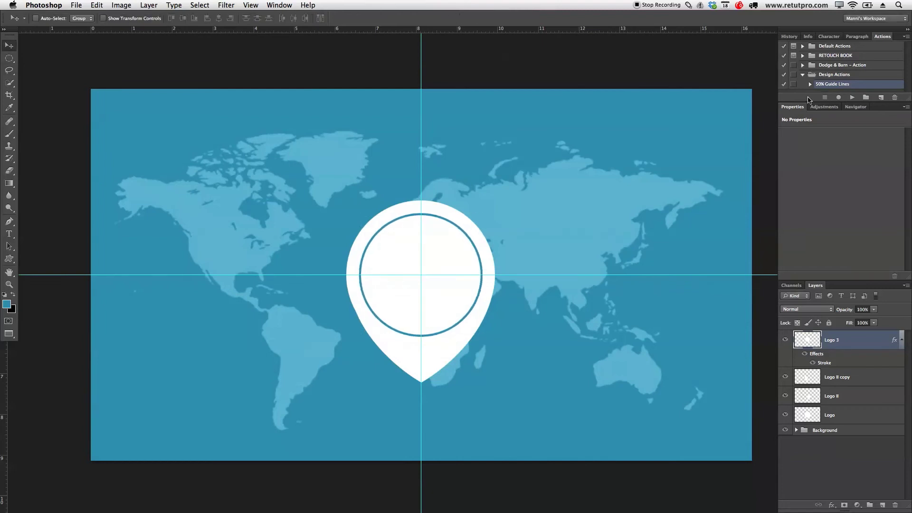
{"action": "left_click", "coordinate": [241, 5]}
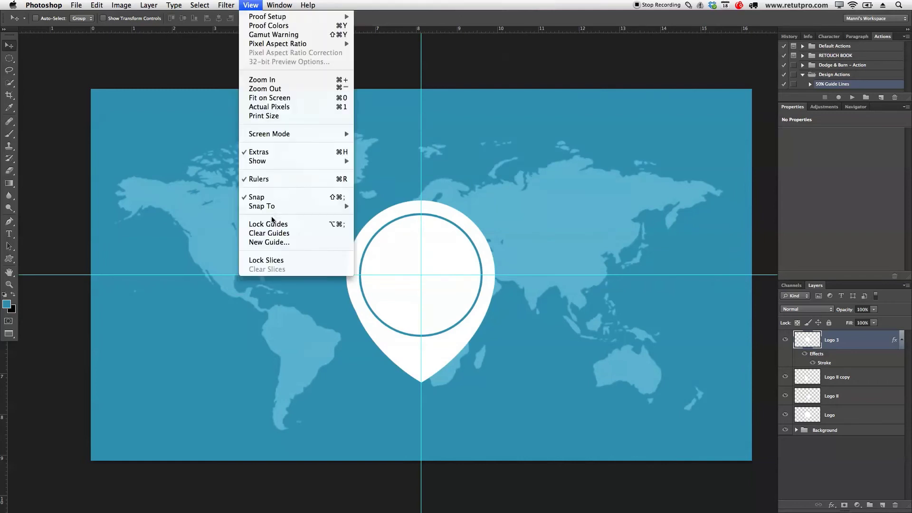
{"action": "left_click", "coordinate": [273, 237]}
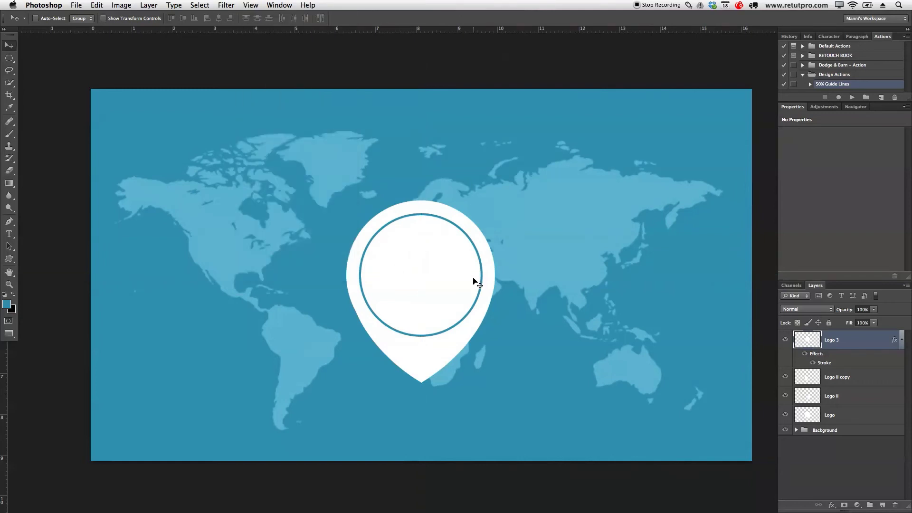
Stamp only the visible Logo 3 circle with its stroke onto a new top layer, and show the Background group again
{"action": "left_click", "coordinate": [785, 430]}
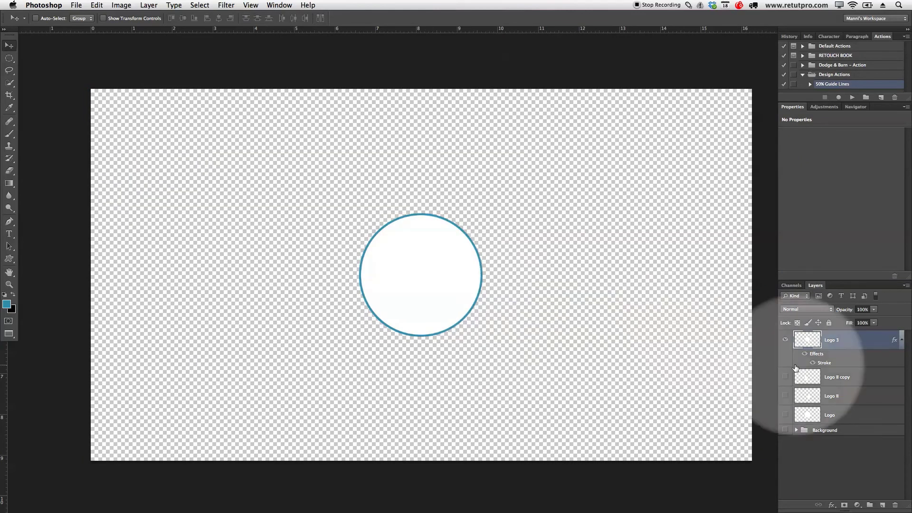
{"action": "left_click", "coordinate": [882, 505]}
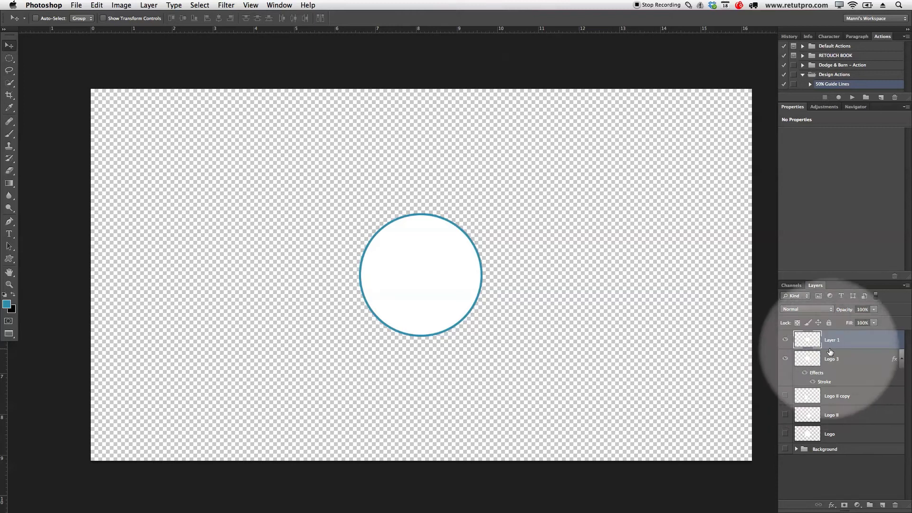
{"action": "left_click", "coordinate": [785, 360]}
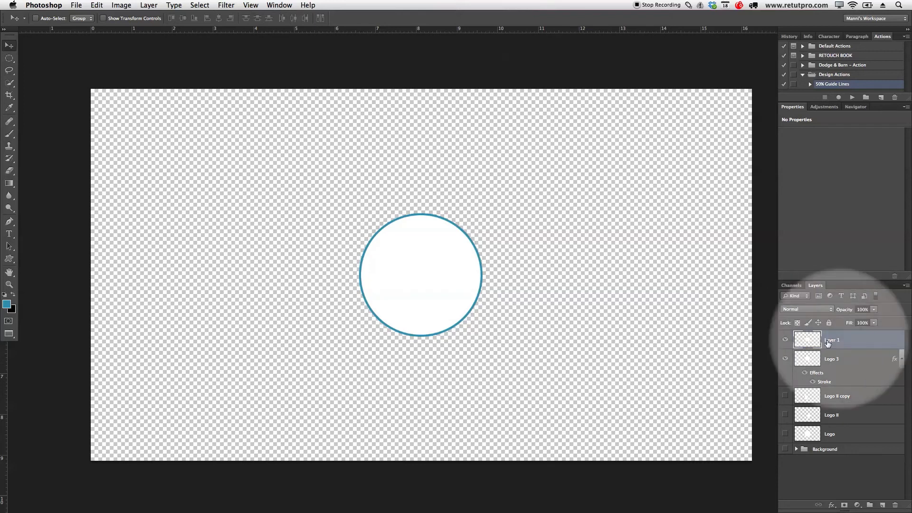
{"action": "left_click", "coordinate": [827, 362]}
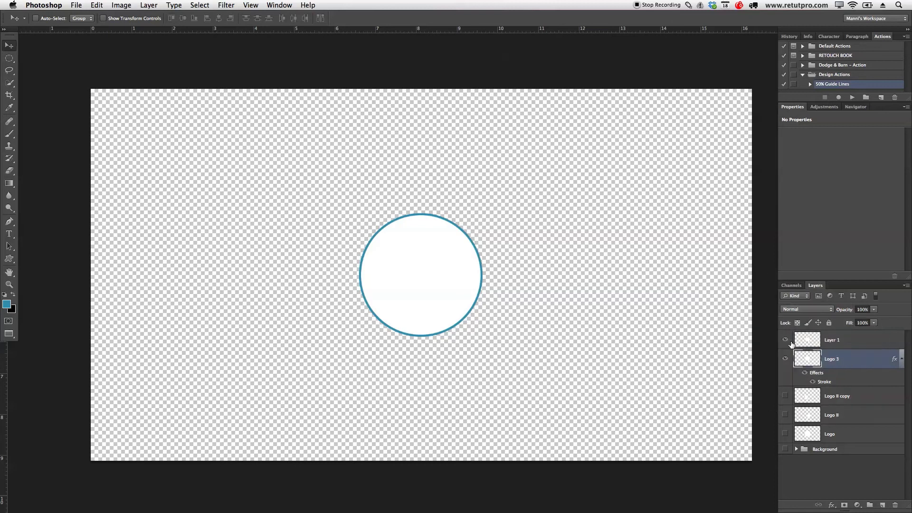
{"action": "left_click", "coordinate": [785, 448]}
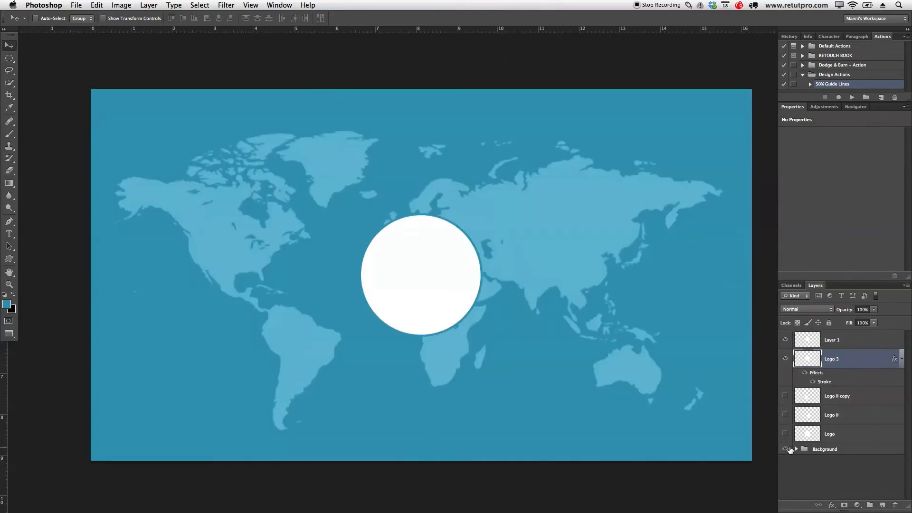
Delete a small elliptical area across the circle's upper edge on Layer 1, with Logo 3 hidden, and deselect
{"action": "left_click", "coordinate": [814, 343]}
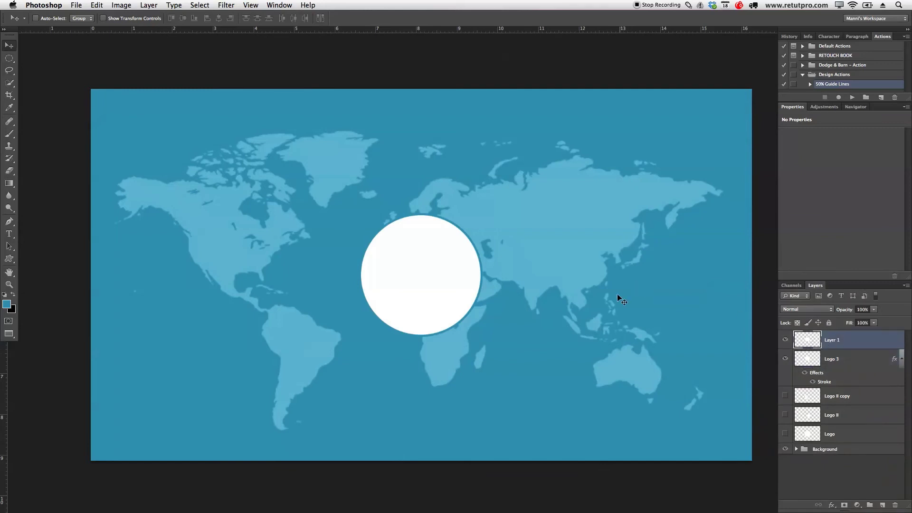
{"action": "key", "text": "m"}
{"action": "left_click_drag", "start_coordinate": [406, 198], "coordinate": [440, 238]}
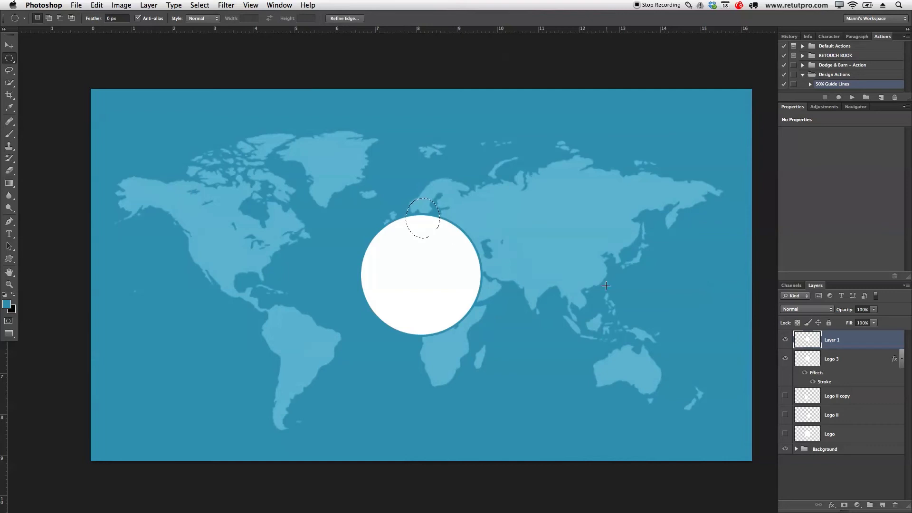
{"action": "left_click", "coordinate": [784, 359]}
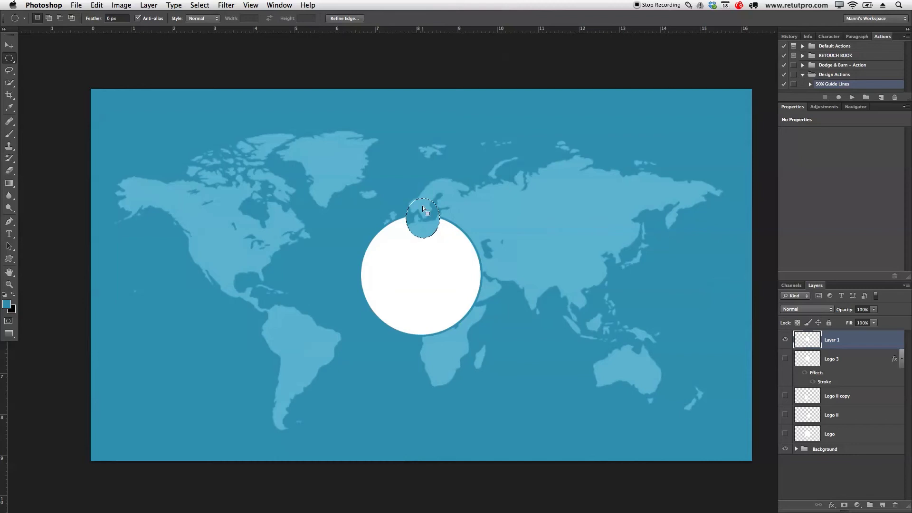
{"action": "left_click", "coordinate": [446, 232]}
Revert the document history to the Elliptical Marquee state, before the area was cleared from Layer 1
{"action": "left_click", "coordinate": [807, 37]}
{"action": "left_click", "coordinate": [789, 37]}
{"action": "left_click", "coordinate": [813, 77]}
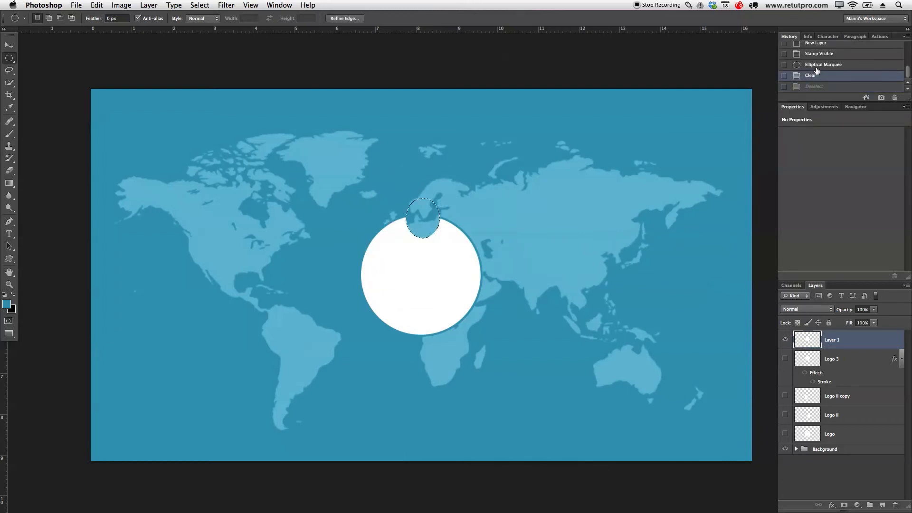
{"action": "left_click", "coordinate": [815, 69]}
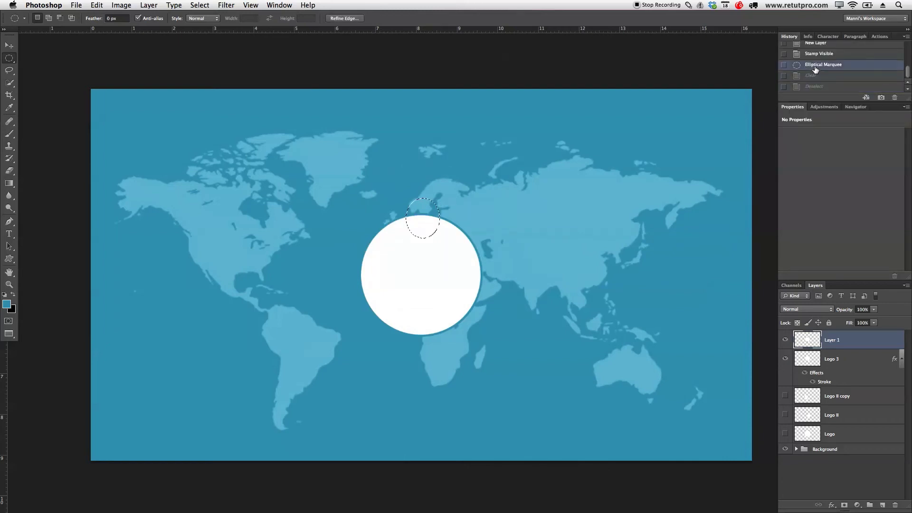
Clear the selected elliptical area from the Logo 3 circle with Layer 1 hidden, and deselect
{"action": "left_click", "coordinate": [784, 340]}
{"action": "left_click", "coordinate": [829, 360]}
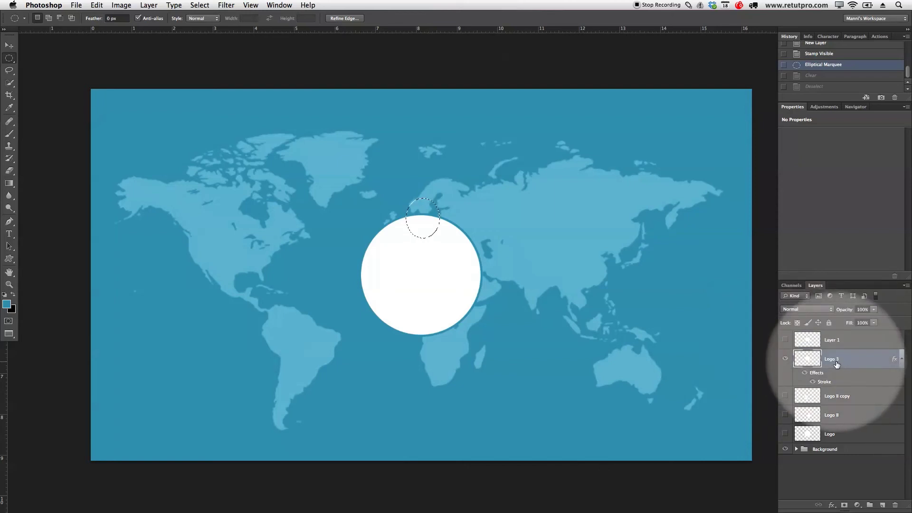
{"action": "key", "text": "Delete"}
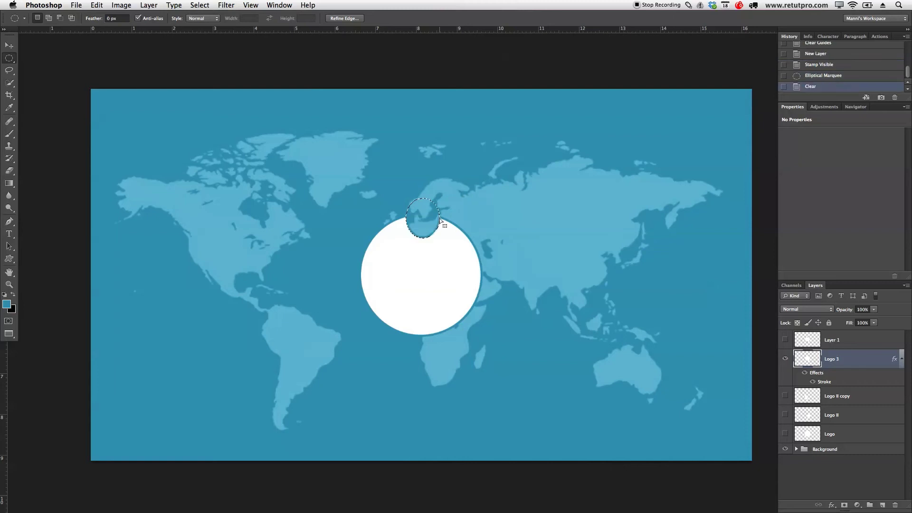
{"action": "key", "text": "super+d"}
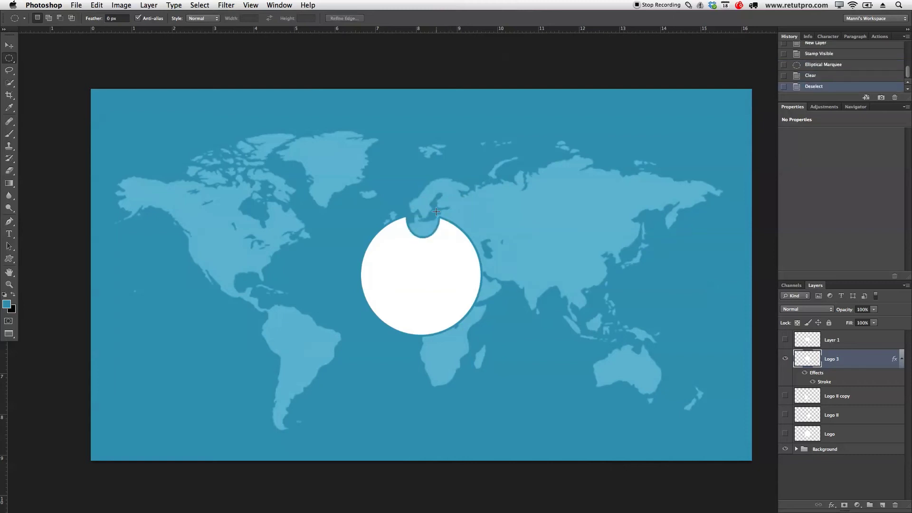
{"action": "key", "text": "z"}
{"action": "left_click", "coordinate": [436, 212]}
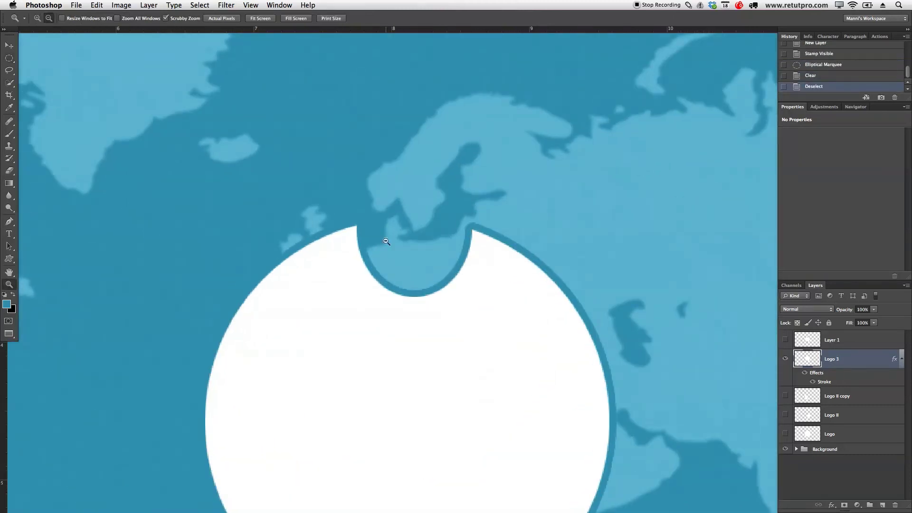
Delete the original Logo 3 layer, and show Layer 1 and all the hidden pin layers beneath it
{"action": "left_click", "coordinate": [836, 360]}
{"action": "key", "text": "BackSpace"}
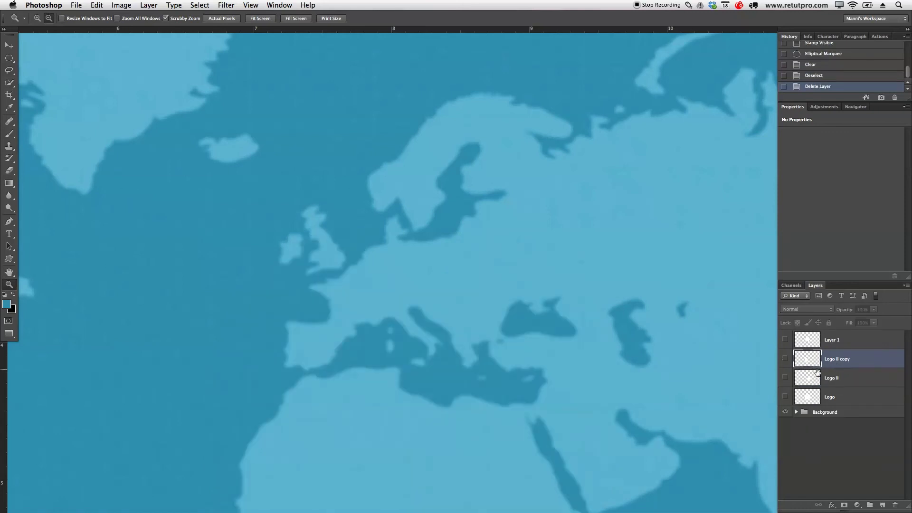
{"action": "left_click_drag", "start_coordinate": [785, 390], "coordinate": [785, 340]}
{"action": "left_click_drag", "start_coordinate": [529, 329], "coordinate": [505, 318]}
{"action": "left_click", "coordinate": [785, 340]}
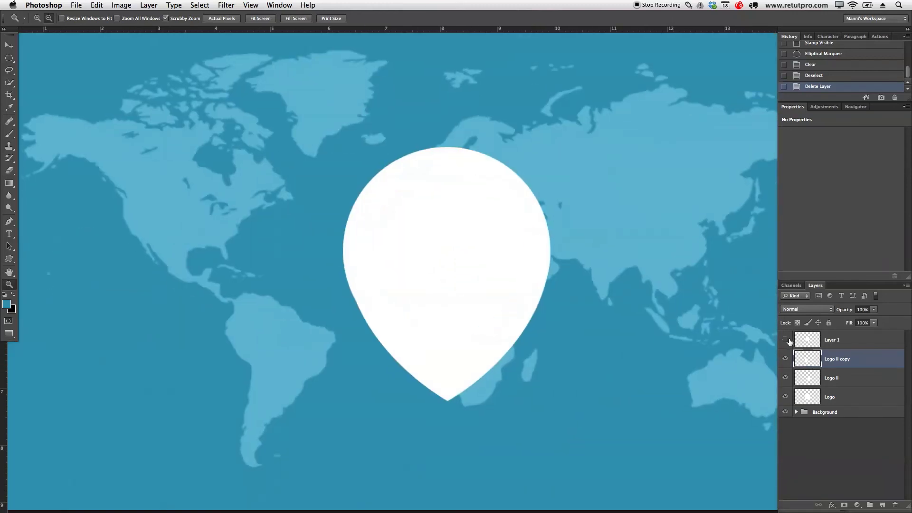
{"action": "left_click", "coordinate": [785, 340]}
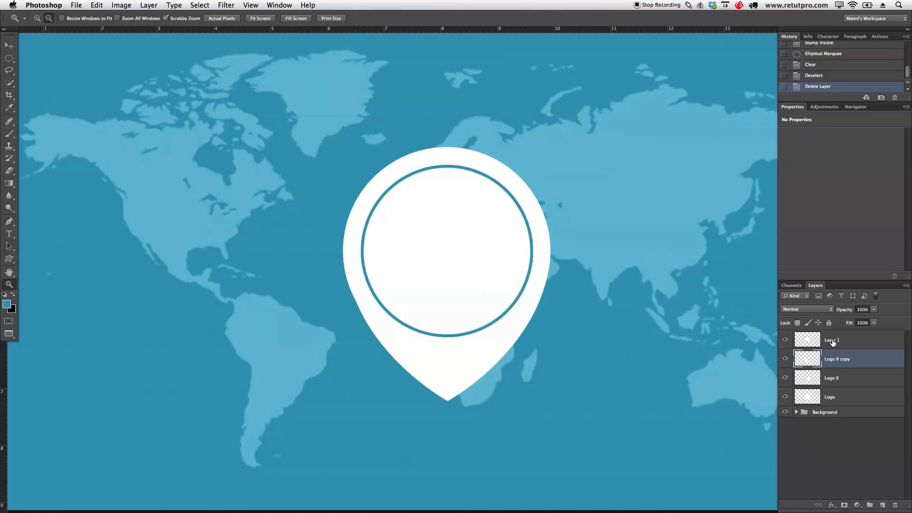
Rename Layer 1 as Logo 3
{"action": "double_click", "coordinate": [832, 339]}
{"action": "type", "text": "Logo"}
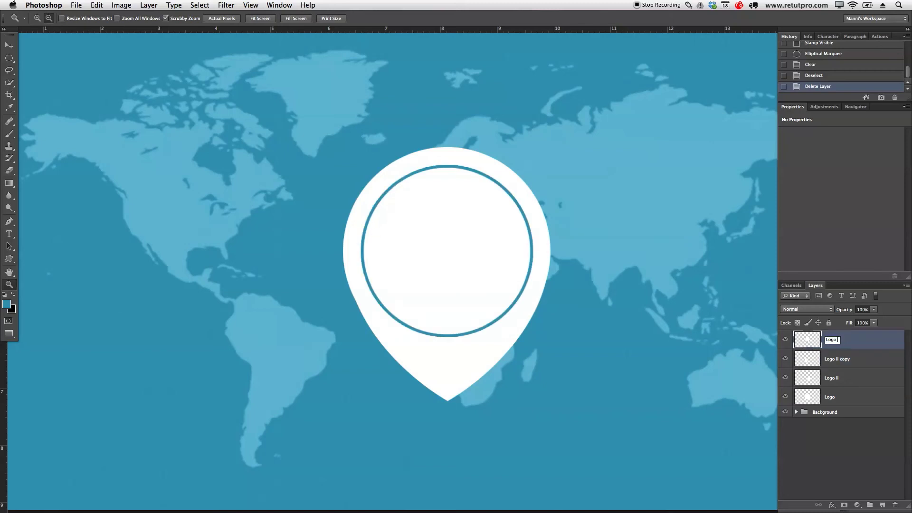
{"action": "type", "text": " 3"}
{"action": "key", "text": "Return"}
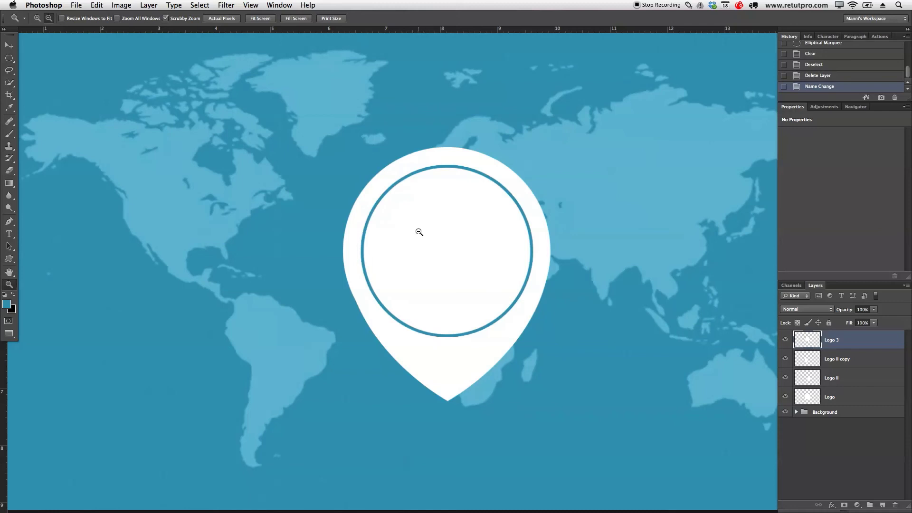
Add a text box inside the pin's blue ring reading SELFIE in Helvetica Neue
{"action": "key", "text": "shift+Tab"}
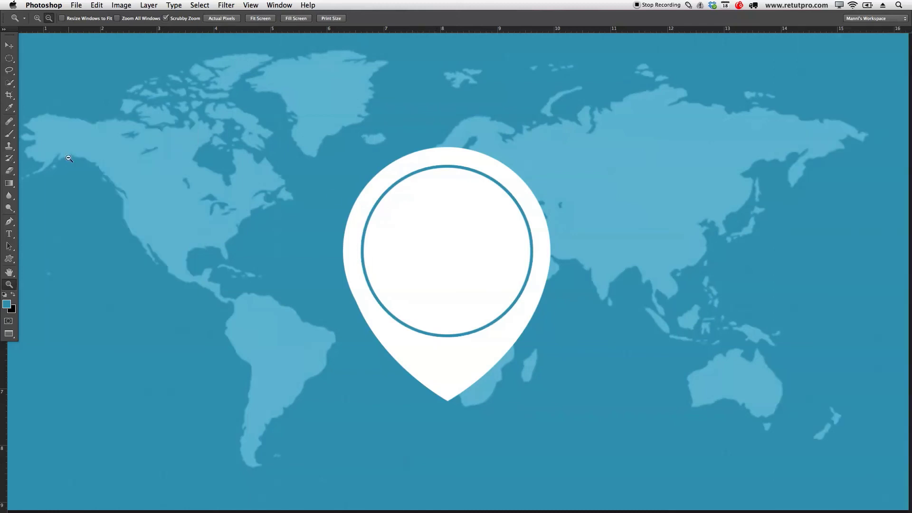
{"action": "key", "text": "alt"}
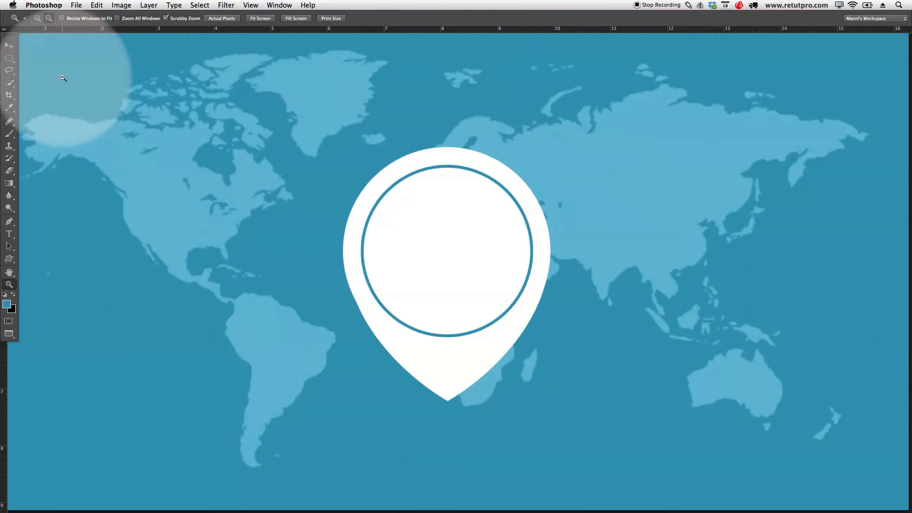
{"action": "key", "text": "t"}
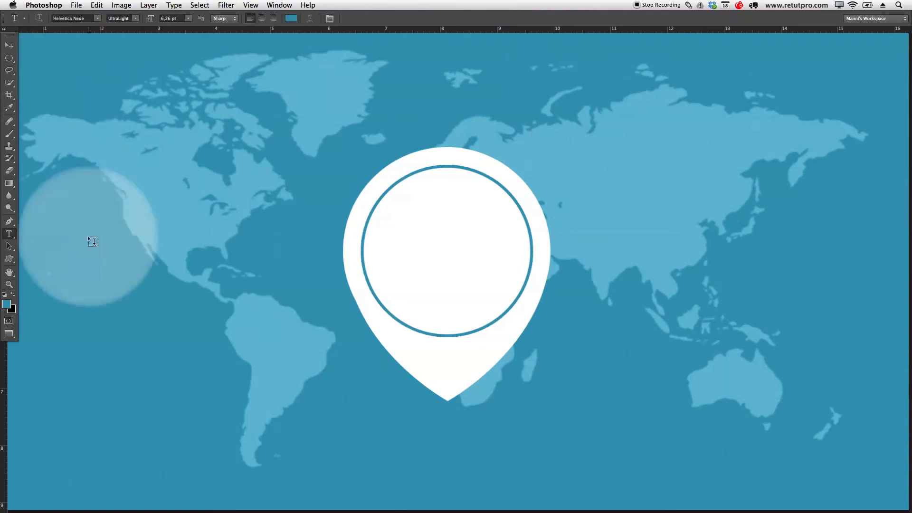
{"action": "left_click", "coordinate": [97, 18]}
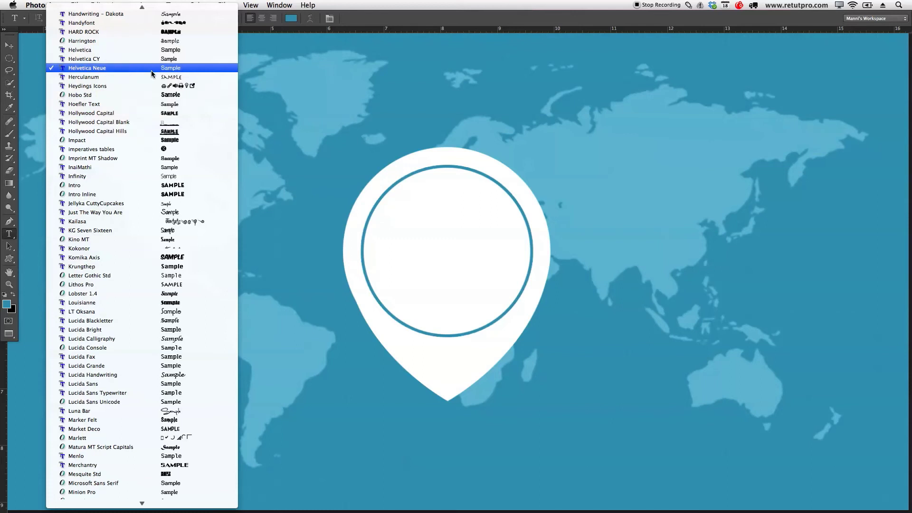
{"action": "left_click", "coordinate": [134, 69]}
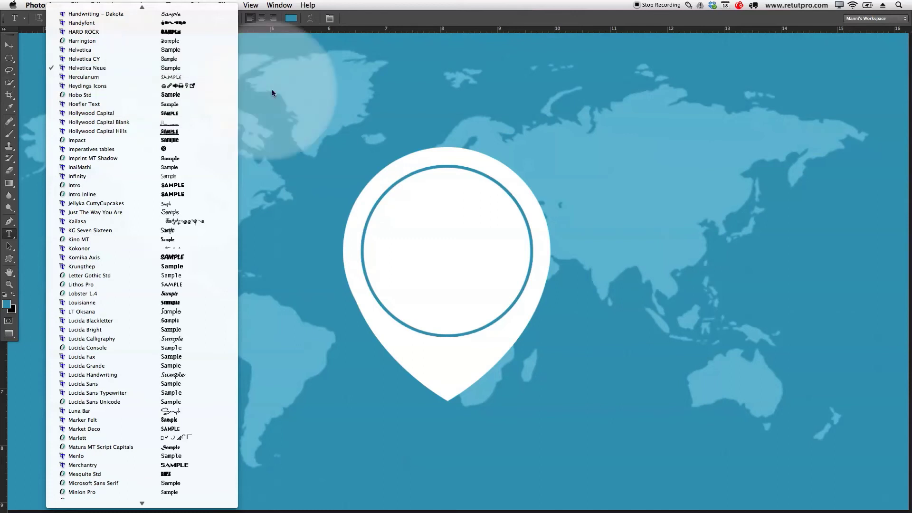
{"action": "left_click_drag", "start_coordinate": [389, 238], "coordinate": [505, 285]}
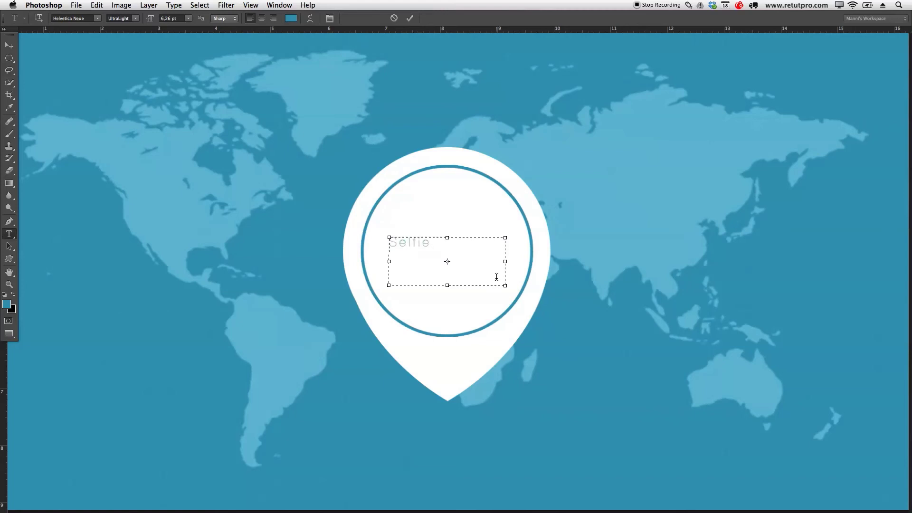
{"action": "key", "text": "super+a"}
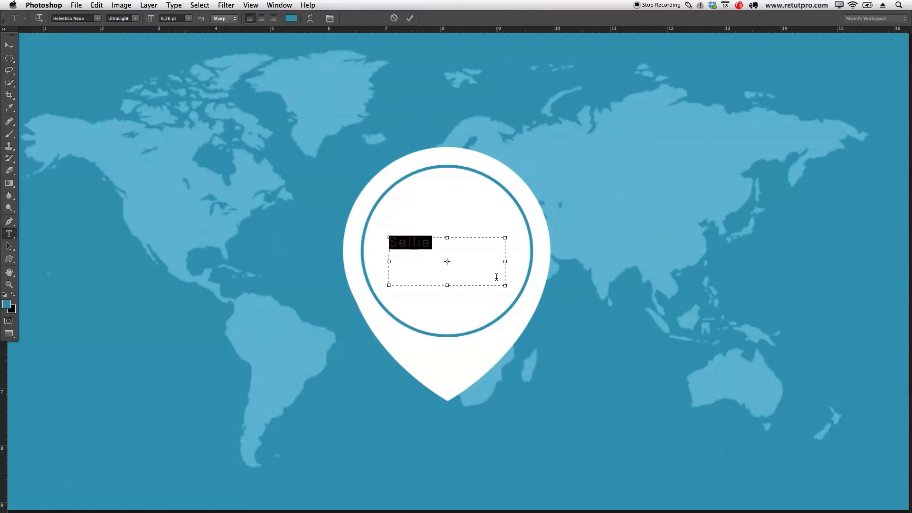
{"action": "type", "text": "SELFIE"}
{"action": "key", "text": "super+a"}
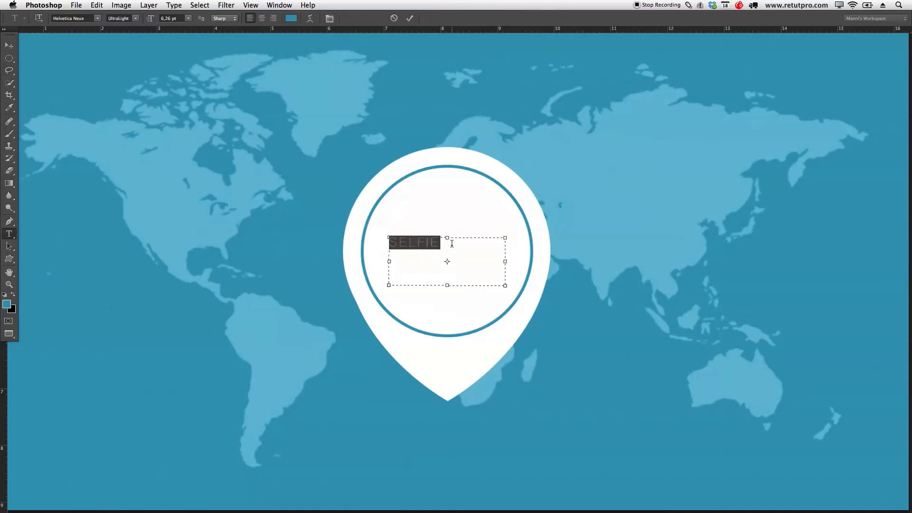
{"action": "left_click", "coordinate": [410, 19]}
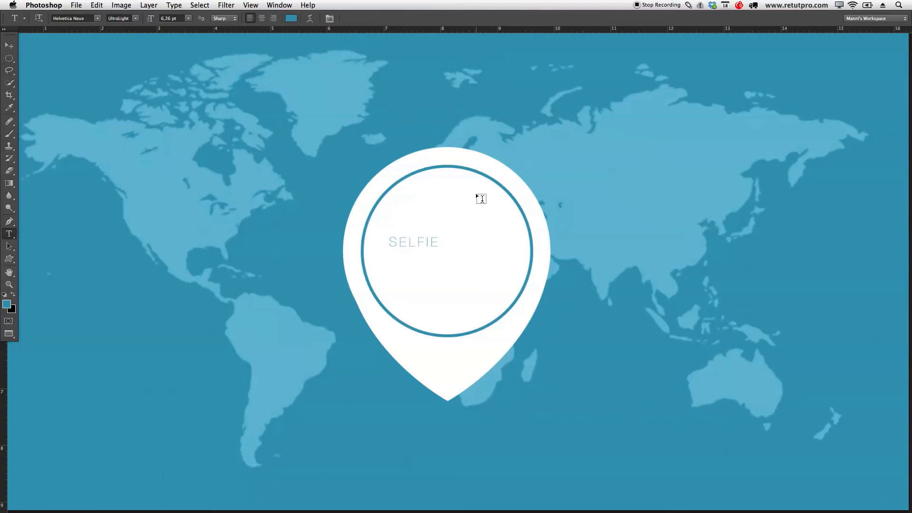
Set the tracking of the SELFIE text to 100
{"action": "key", "text": "Tab"}
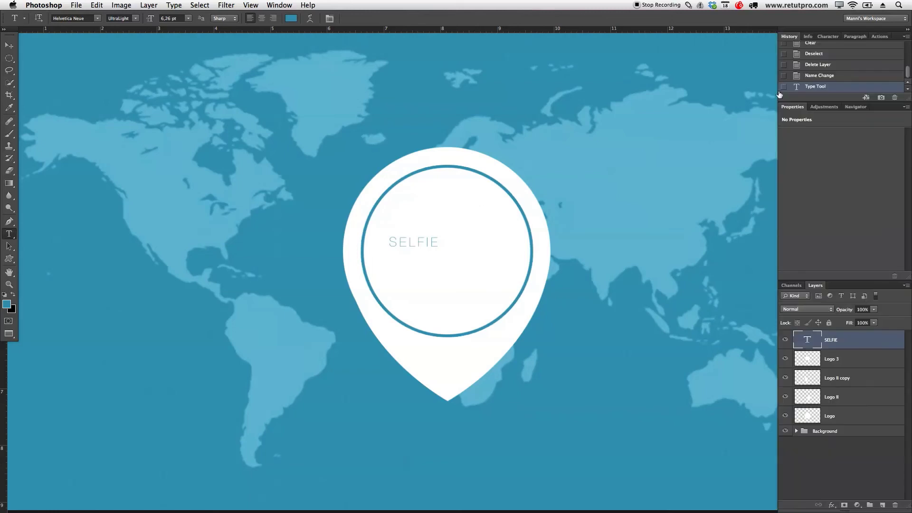
{"action": "left_click", "coordinate": [827, 36]}
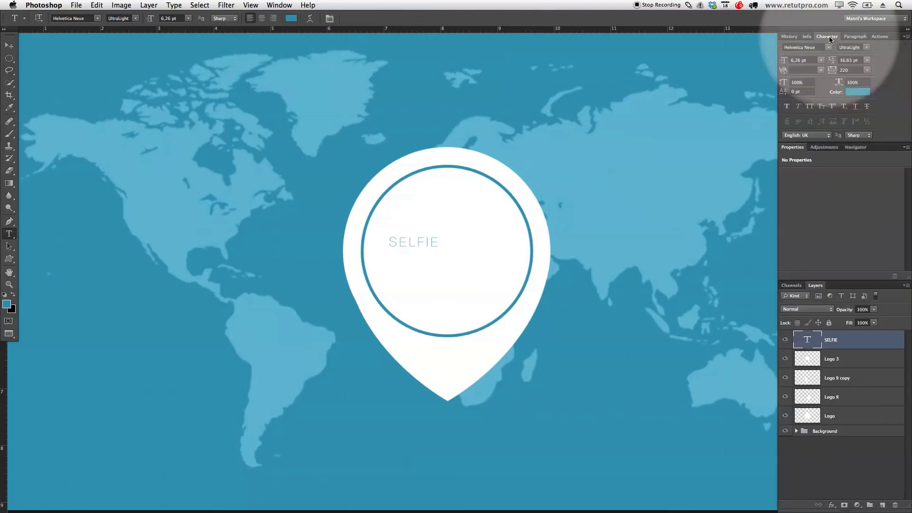
{"action": "left_click", "coordinate": [458, 233]}
{"action": "key", "text": "super+a"}
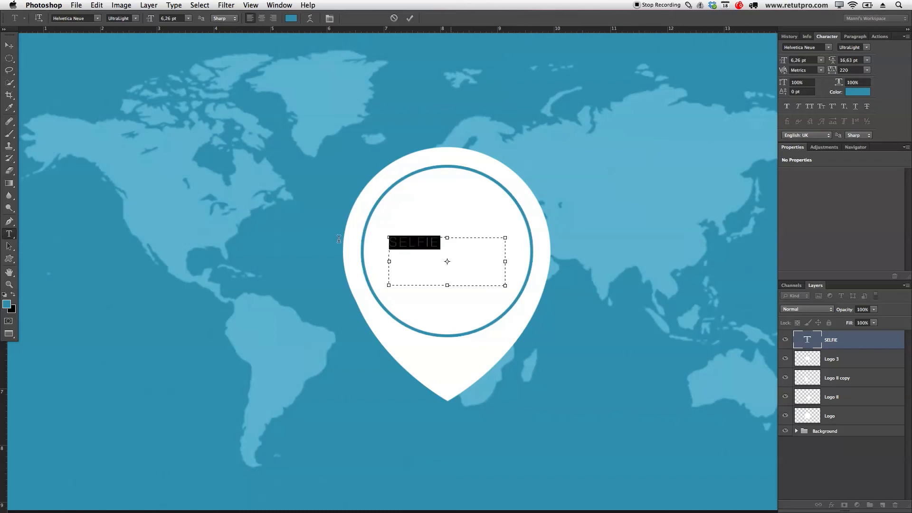
{"action": "double_click", "coordinate": [844, 70]}
{"action": "type", "text": "100"}
{"action": "key", "text": "Return"}
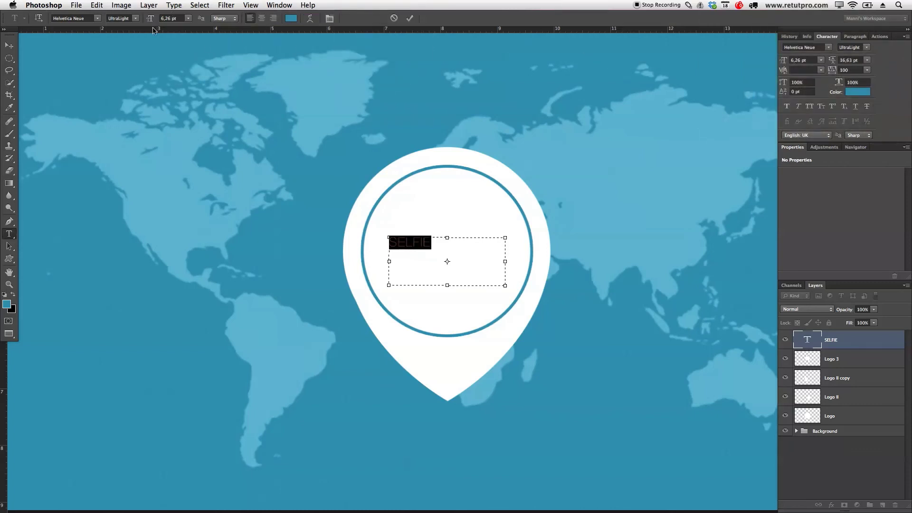
Set the SELFIE text size to 7 pt and move the text slightly lower and to the right inside the ring
{"action": "left_click", "coordinate": [166, 18]}
{"action": "type", "text": "7"}
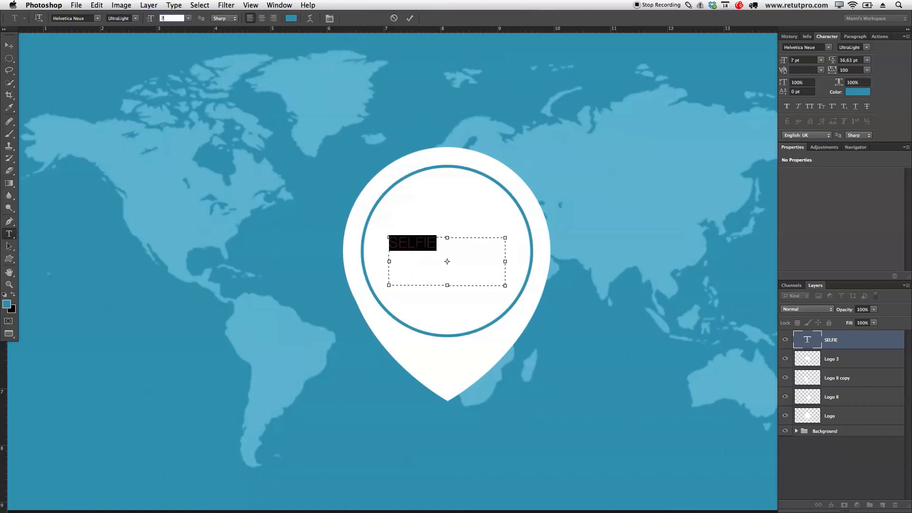
{"action": "left_click", "coordinate": [409, 18]}
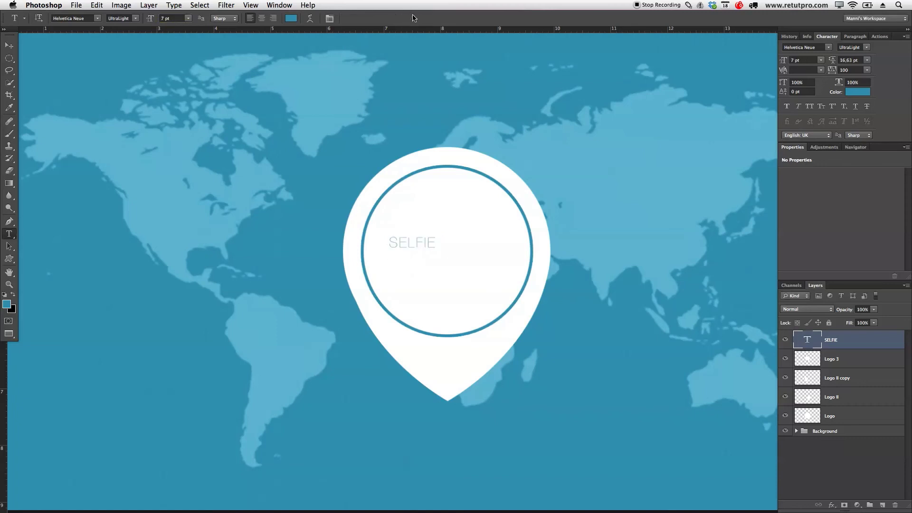
{"action": "key", "text": "v"}
{"action": "left_click_drag", "start_coordinate": [423, 251], "coordinate": [443, 271]}
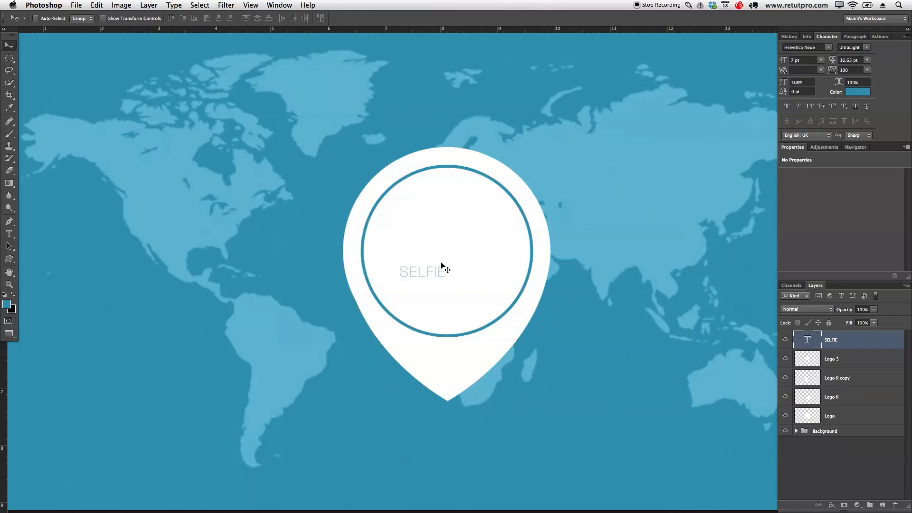
Add a second text box above SELFIE reading City, in the KG Seven Sixteen font
{"action": "key", "text": "t"}
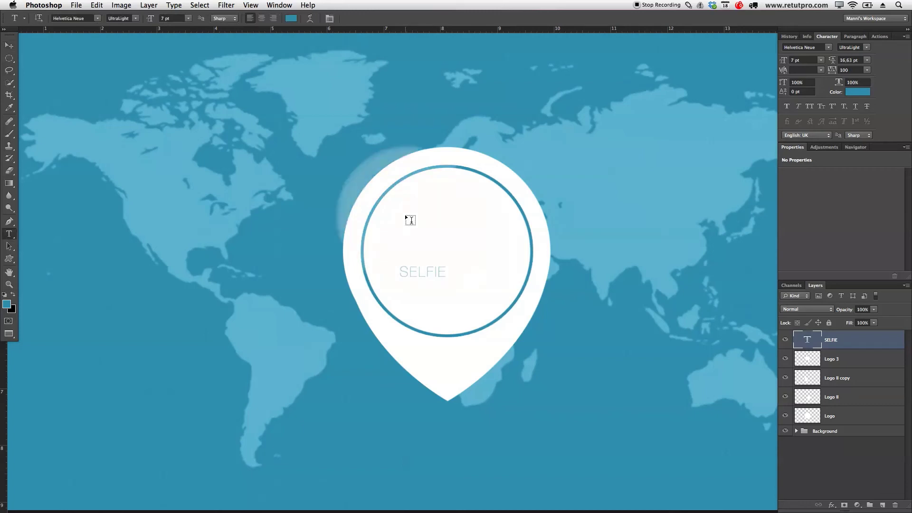
{"action": "left_click_drag", "start_coordinate": [395, 202], "coordinate": [522, 267]}
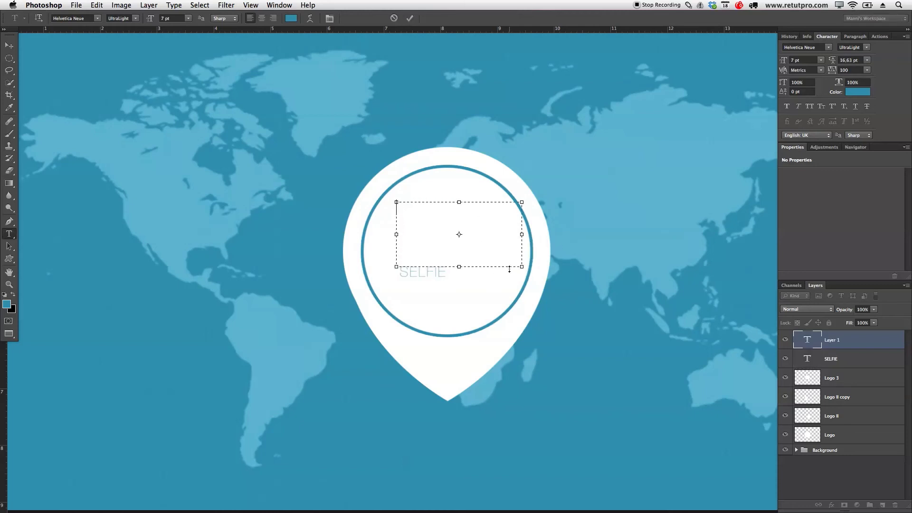
{"action": "type", "text": "City"}
{"action": "key", "text": "super+a"}
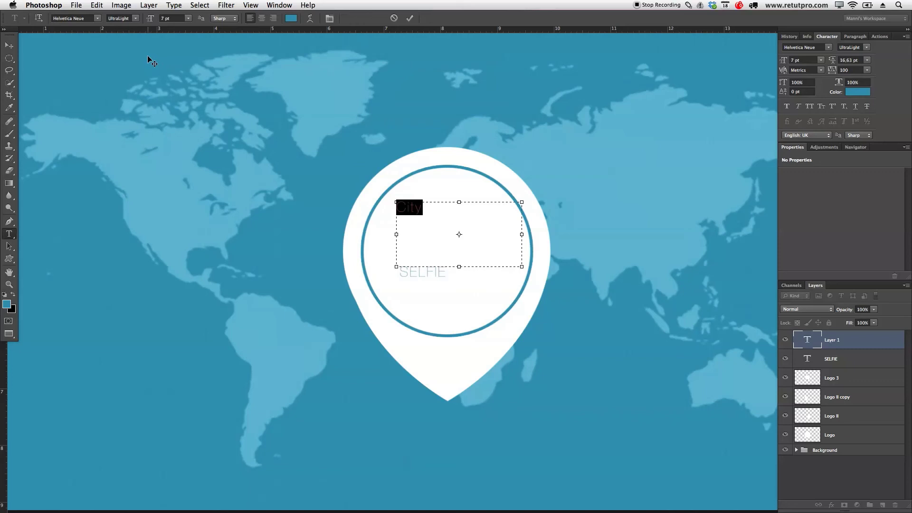
{"action": "left_click", "coordinate": [92, 18]}
{"action": "left_click", "coordinate": [98, 18]}
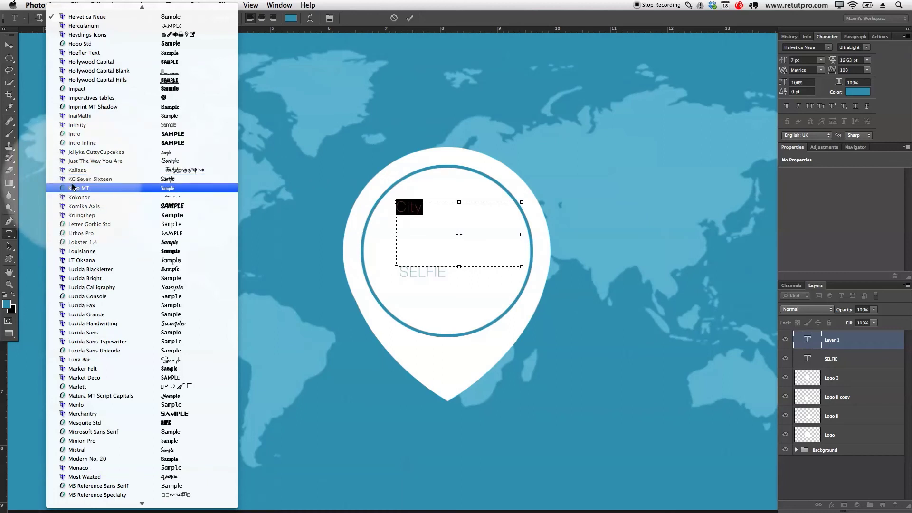
{"action": "left_click", "coordinate": [103, 182]}
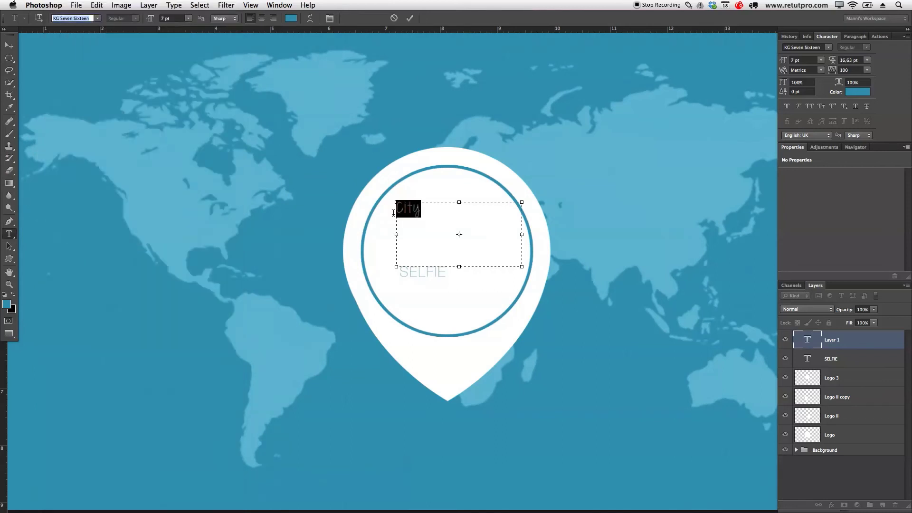
Set the City text size to 33 pt and its tracking to -20
{"action": "left_click_drag", "start_coordinate": [150, 18], "coordinate": [158, 20]}
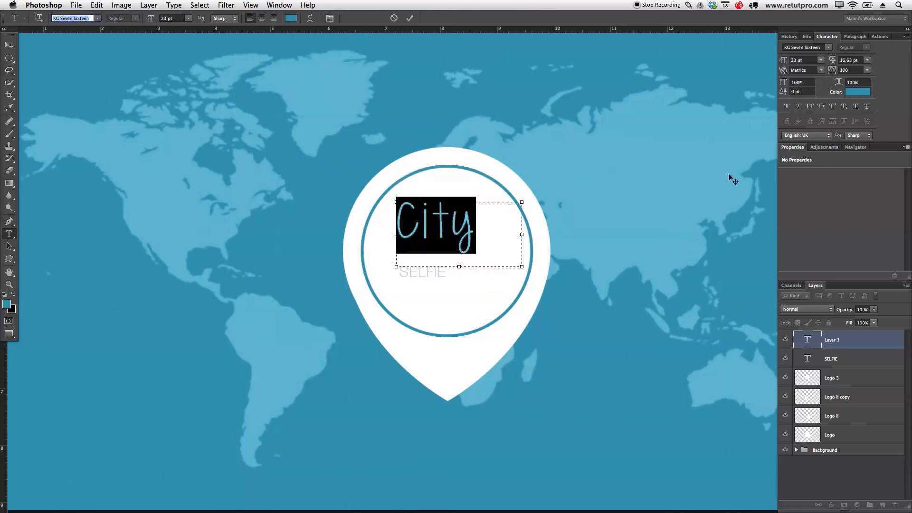
{"action": "left_click_drag", "start_coordinate": [832, 71], "coordinate": [829, 71]}
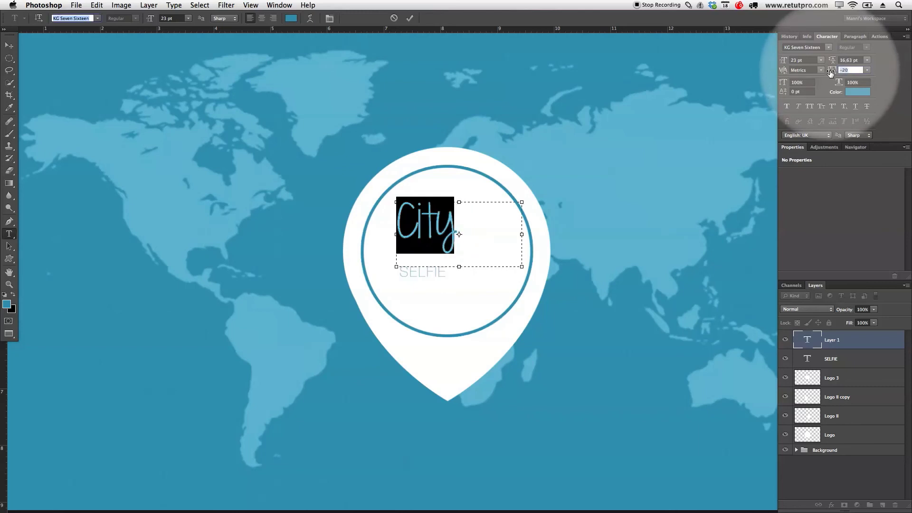
{"action": "left_click_drag", "start_coordinate": [152, 18], "coordinate": [159, 18]}
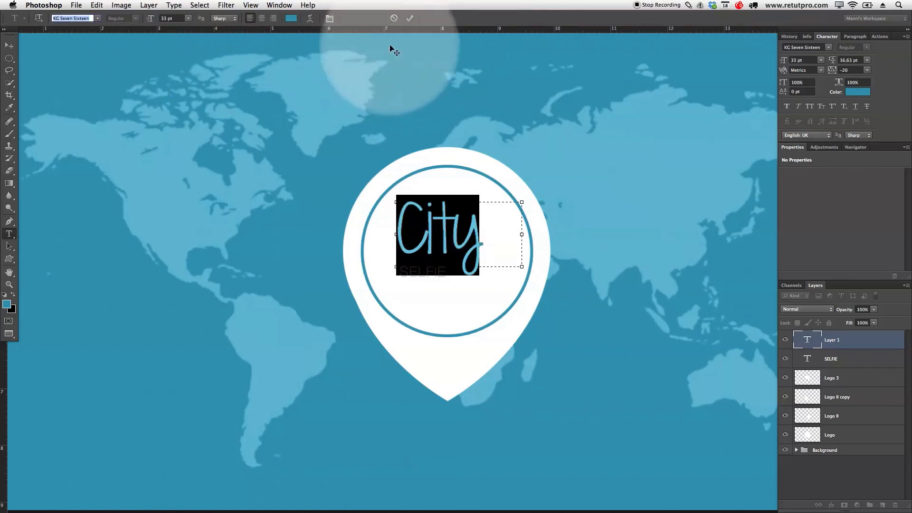
Commit the City text and move it slightly right and down so that it sits just above SELFIE
{"action": "left_click", "coordinate": [409, 18]}
{"action": "key", "text": "v"}
{"action": "left_click_drag", "start_coordinate": [461, 243], "coordinate": [464, 242]}
{"action": "key", "text": "Down"}
{"action": "key", "text": "Down"}
{"action": "key", "text": "Down"}
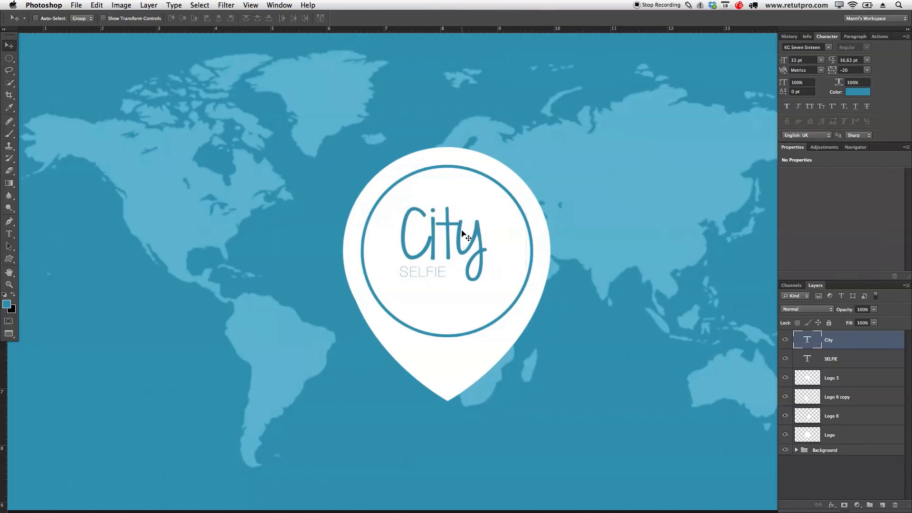
{"action": "key", "text": "Down"}
{"action": "key", "text": "Down"}
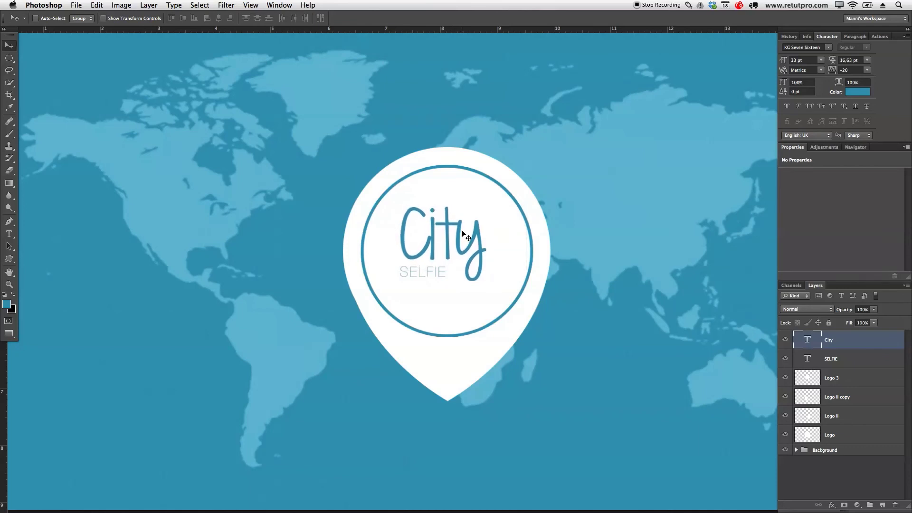
{"action": "key", "text": "Down"}
{"action": "key", "text": "Down"}
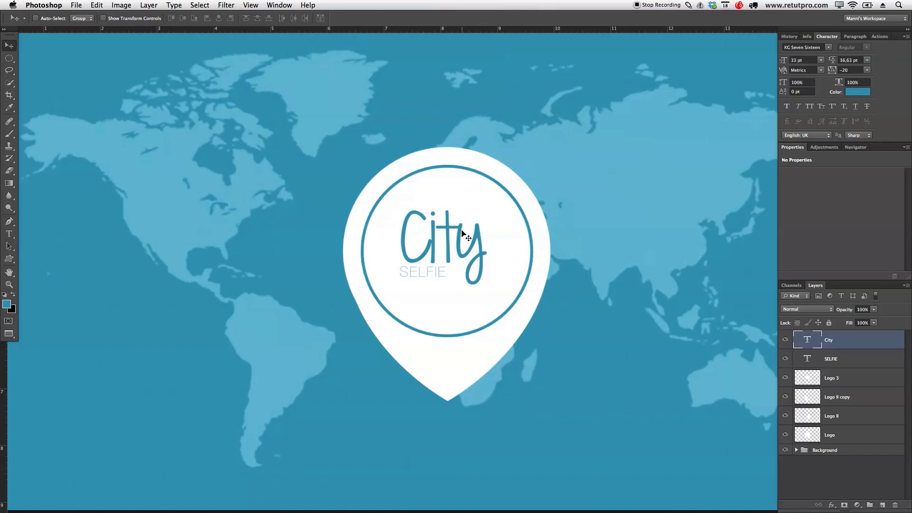
Move the SELFIE text down clear of City, near the ring's lower edge, and set its tracking to 220
{"action": "left_click", "coordinate": [853, 362]}
{"action": "left_click_drag", "start_coordinate": [429, 281], "coordinate": [439, 283]}
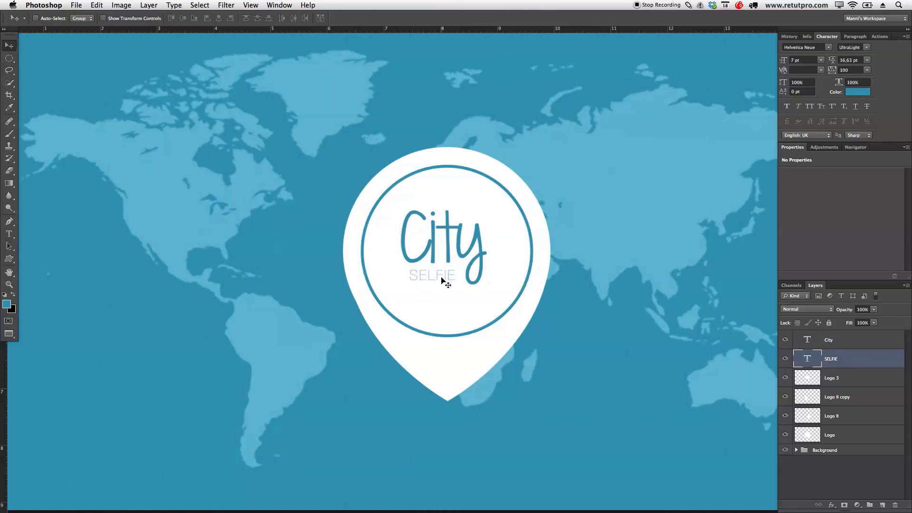
{"action": "left_click_drag", "start_coordinate": [438, 282], "coordinate": [438, 318]}
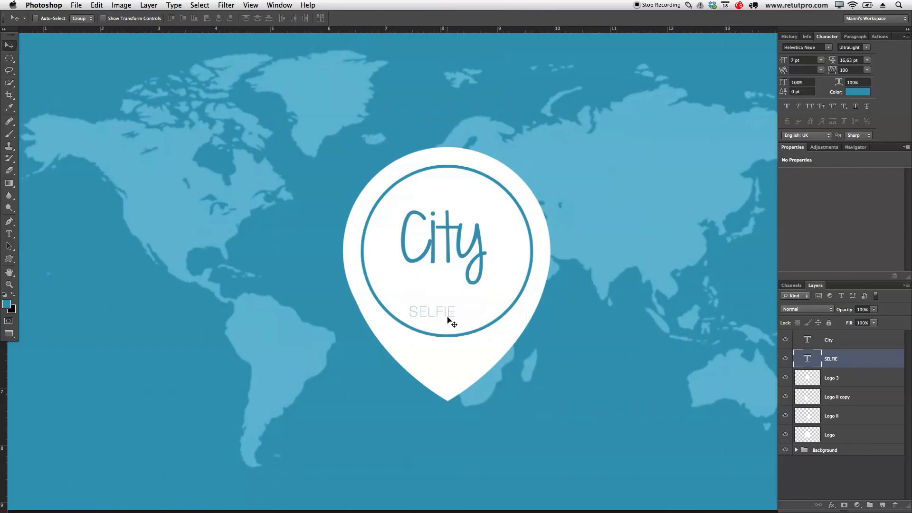
{"action": "key", "text": "t"}
{"action": "left_click", "coordinate": [447, 312]}
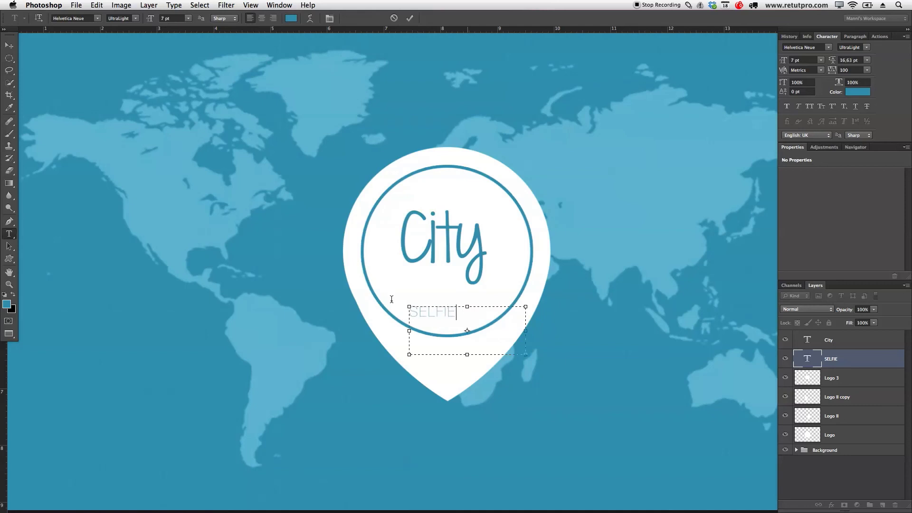
{"action": "key", "text": "super+a"}
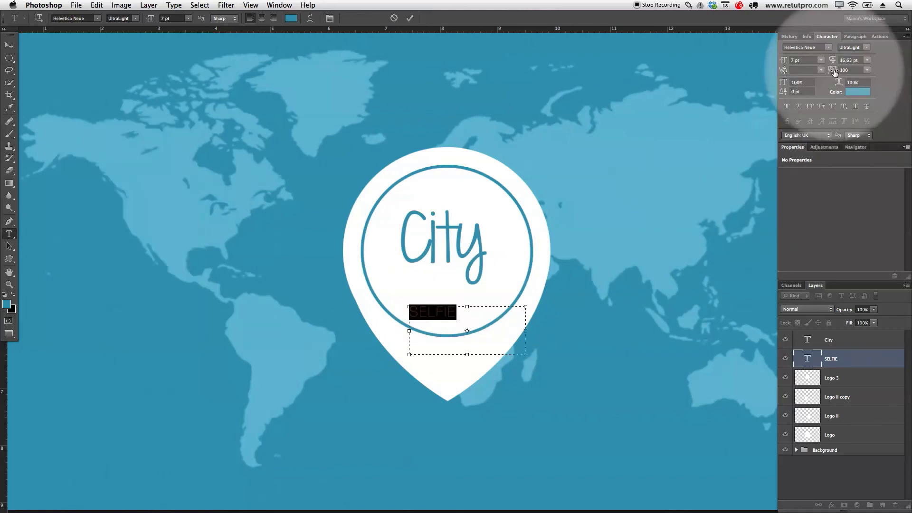
{"action": "left_click_drag", "start_coordinate": [834, 71], "coordinate": [836, 73]}
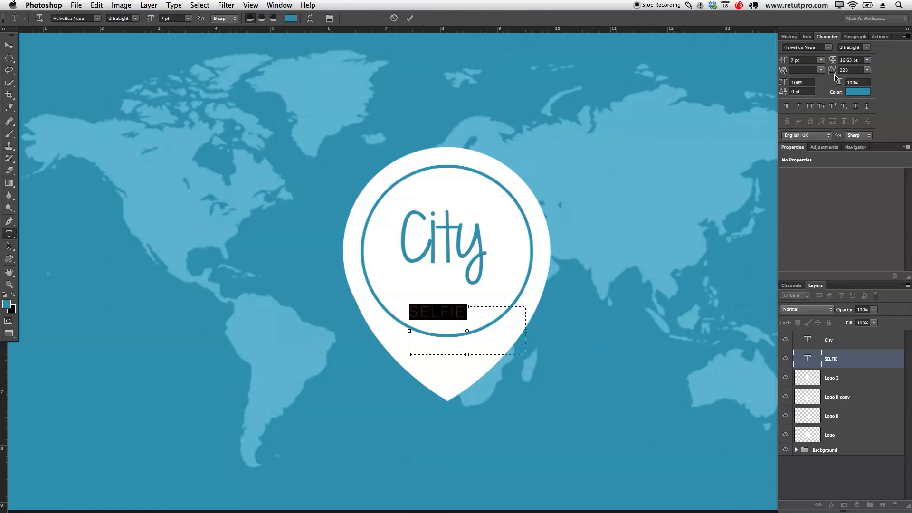
{"action": "left_click", "coordinate": [409, 18]}
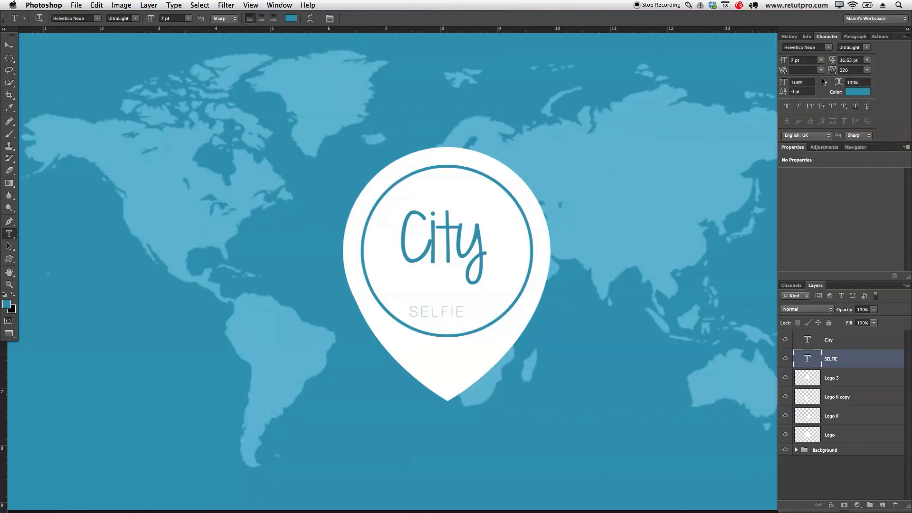
Move the SELFIE text back up directly beneath City, tucked against the tail of the y
{"action": "key", "text": "v"}
{"action": "left_click_drag", "start_coordinate": [459, 308], "coordinate": [455, 271]}
{"action": "key", "text": "Left"}
{"action": "key", "text": "Right"}
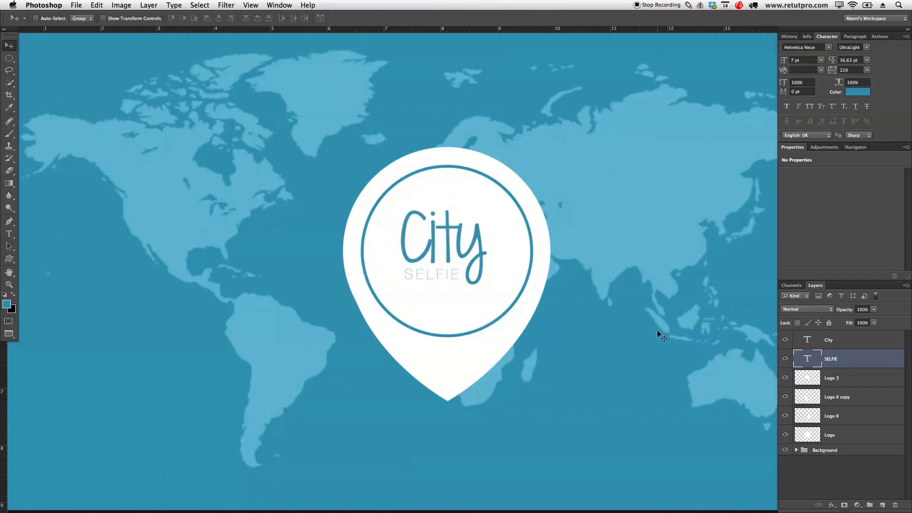
Run the 50% Guide Lines action to place horizontal and vertical guides through the canvas centre
{"action": "key", "text": "z"}
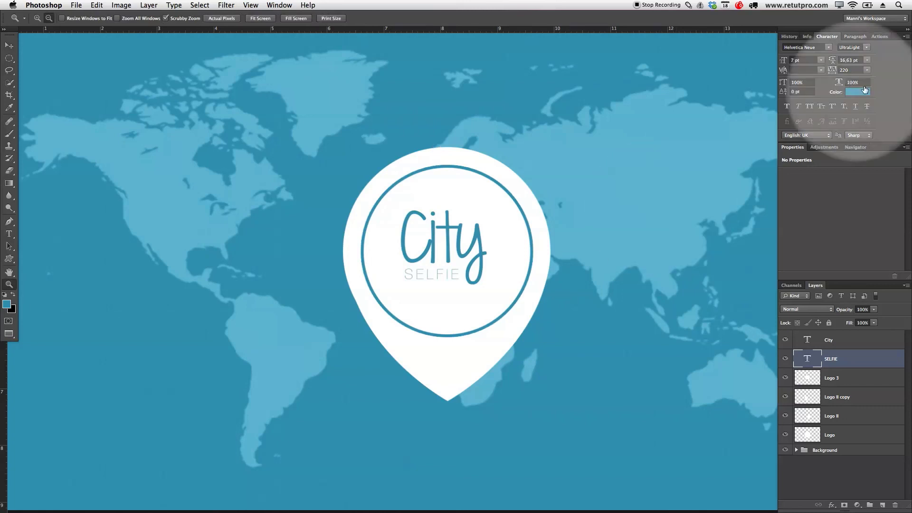
{"action": "left_click", "coordinate": [880, 36]}
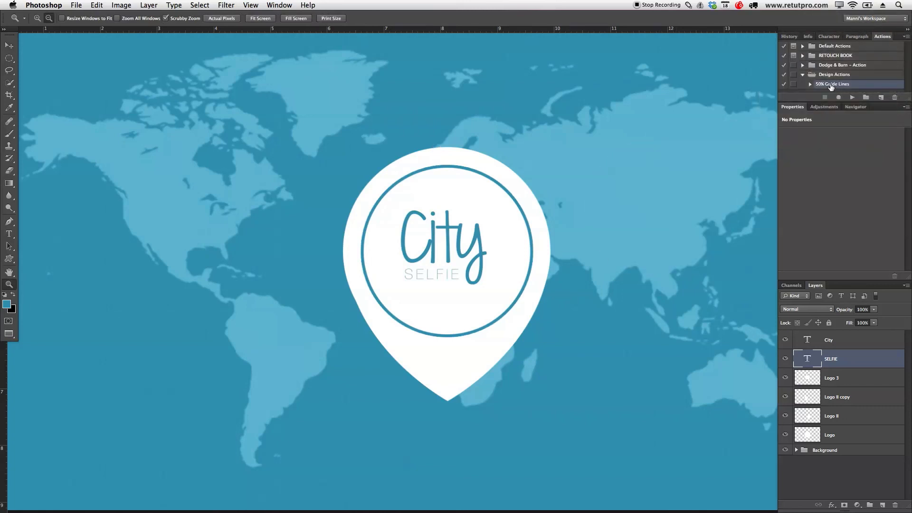
{"action": "left_click", "coordinate": [851, 97]}
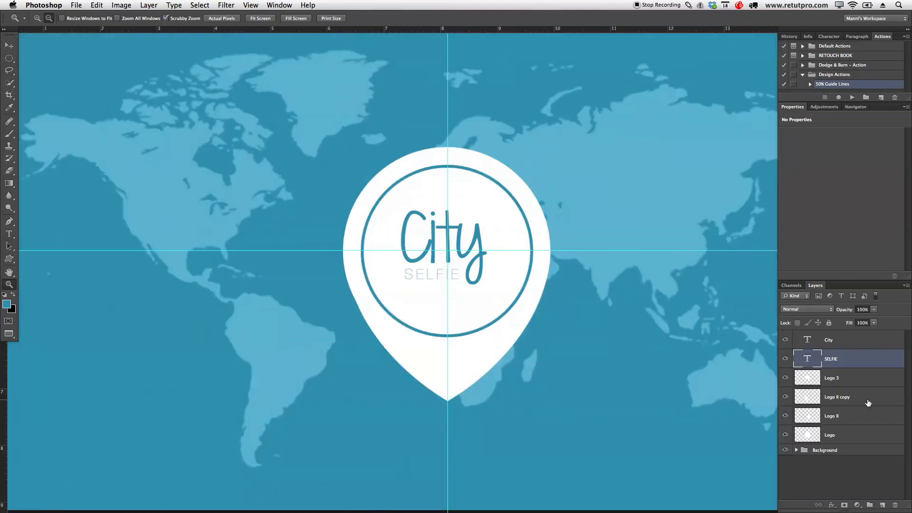
On the Logo 3 layer, draw a closed Pen path around the ring's upper arc, from just left of the vertical guide to the ring's upper right
{"action": "left_click", "coordinate": [852, 383]}
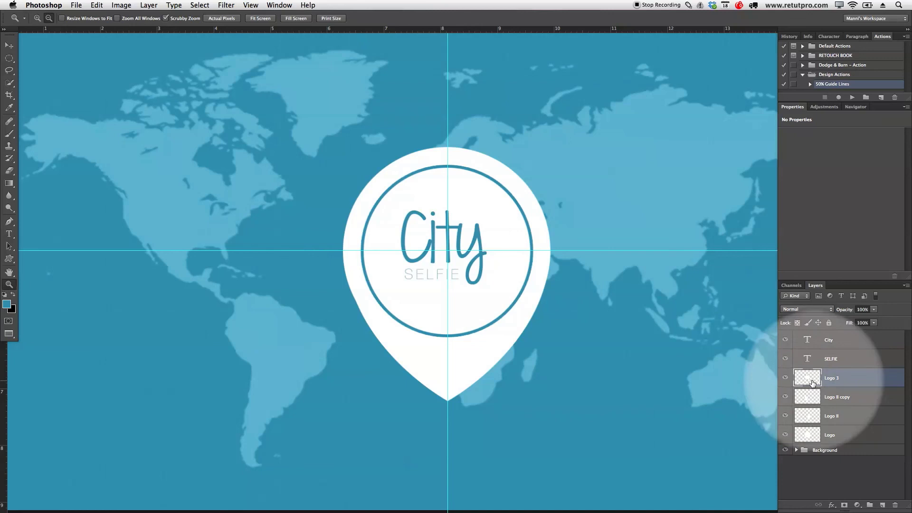
{"action": "left_click", "coordinate": [785, 378]}
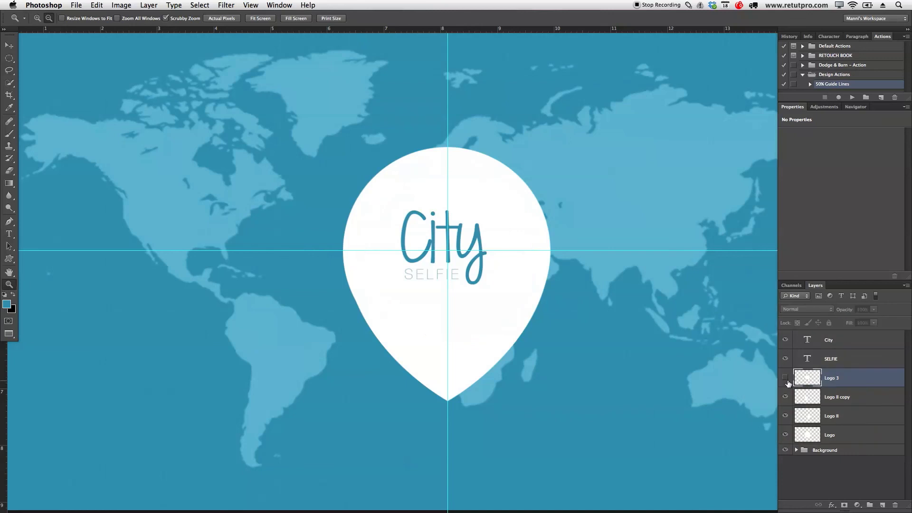
{"action": "left_click", "coordinate": [785, 378]}
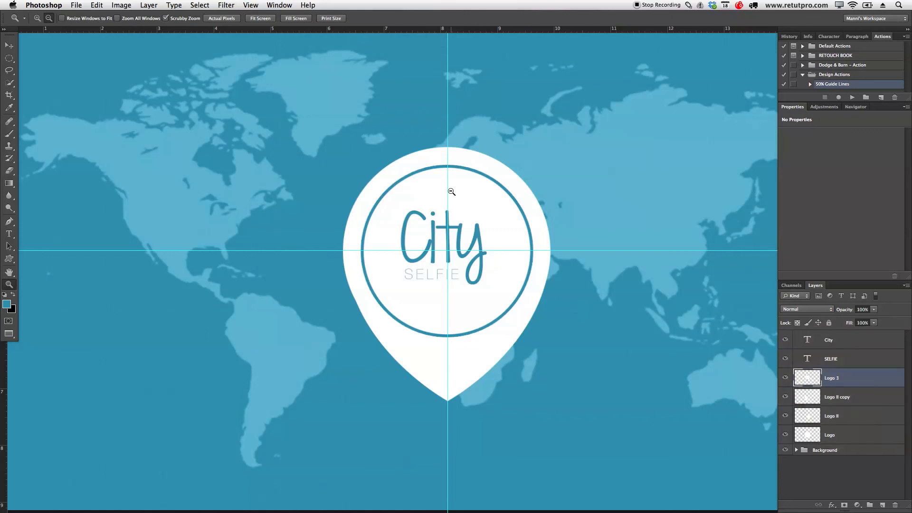
{"action": "left_click_drag", "start_coordinate": [464, 178], "coordinate": [493, 178]}
{"action": "key", "text": "p"}
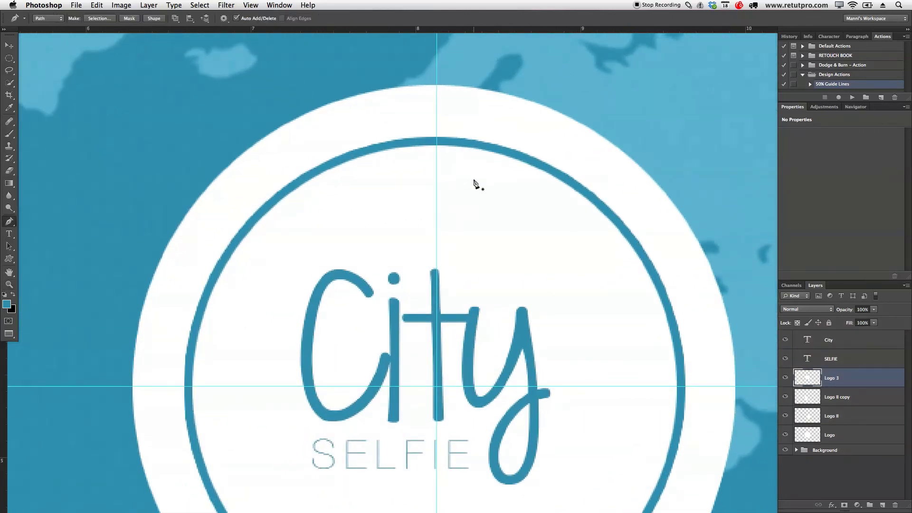
{"action": "left_click", "coordinate": [398, 120]}
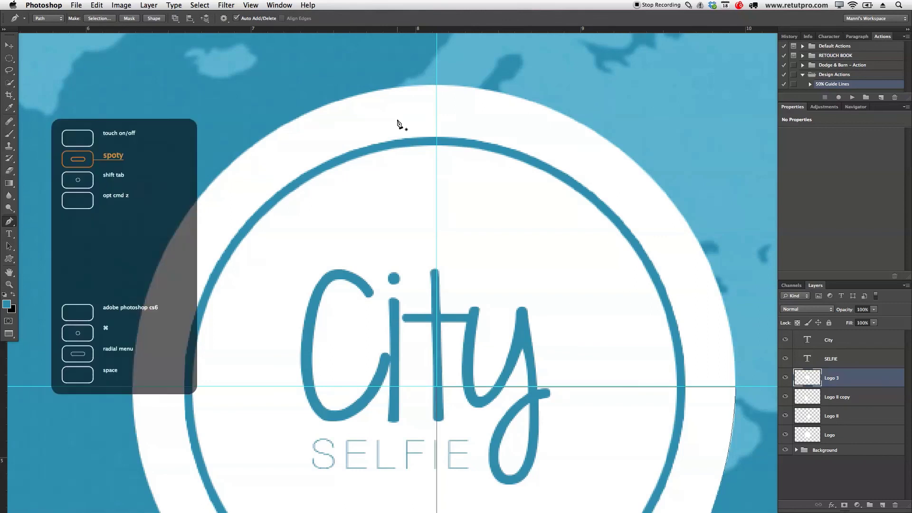
{"action": "left_click", "coordinate": [374, 126]}
{"action": "left_click", "coordinate": [391, 187]}
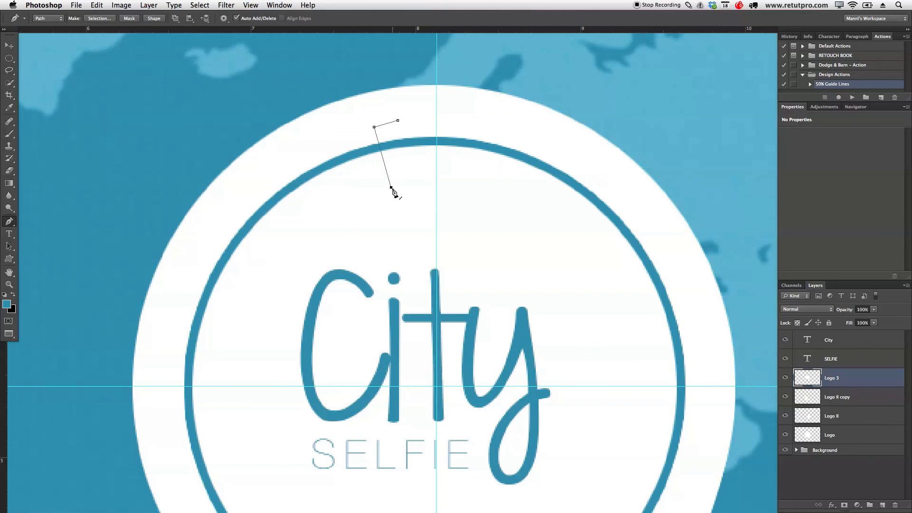
{"action": "left_click", "coordinate": [462, 192]}
{"action": "left_click", "coordinate": [559, 233]}
{"action": "left_click", "coordinate": [574, 222]}
{"action": "left_click", "coordinate": [610, 184]}
{"action": "left_click", "coordinate": [530, 135]}
{"action": "left_click", "coordinate": [476, 122]}
{"action": "left_click", "coordinate": [448, 119]}
{"action": "left_click", "coordinate": [427, 120]}
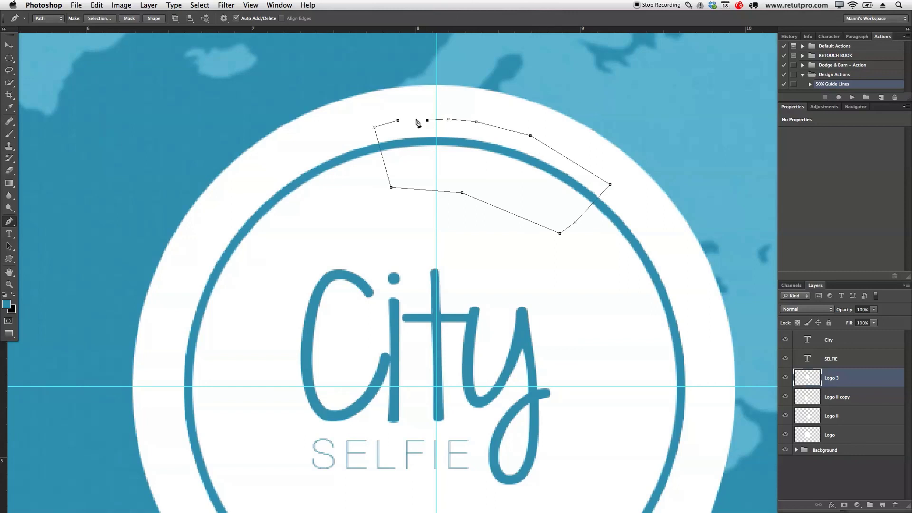
{"action": "left_click", "coordinate": [398, 121]}
Convert the path to a new selection with 0 px feather, delete the enclosed arc from the ring, and deselect
{"action": "right_click", "coordinate": [454, 158]}
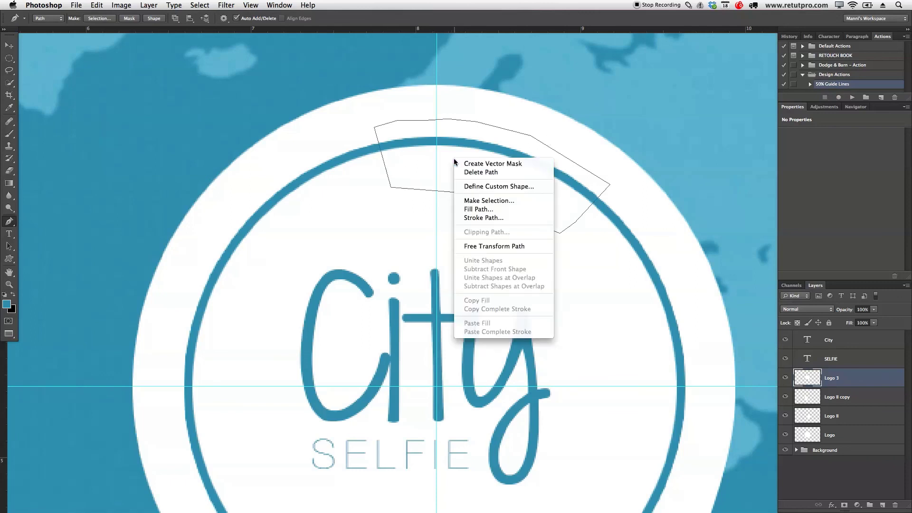
{"action": "left_click", "coordinate": [474, 201]}
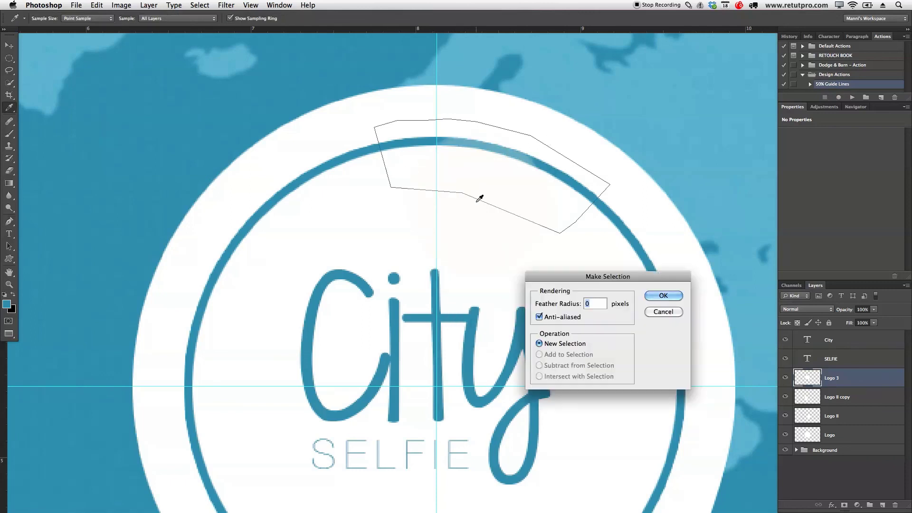
{"action": "left_click", "coordinate": [655, 298]}
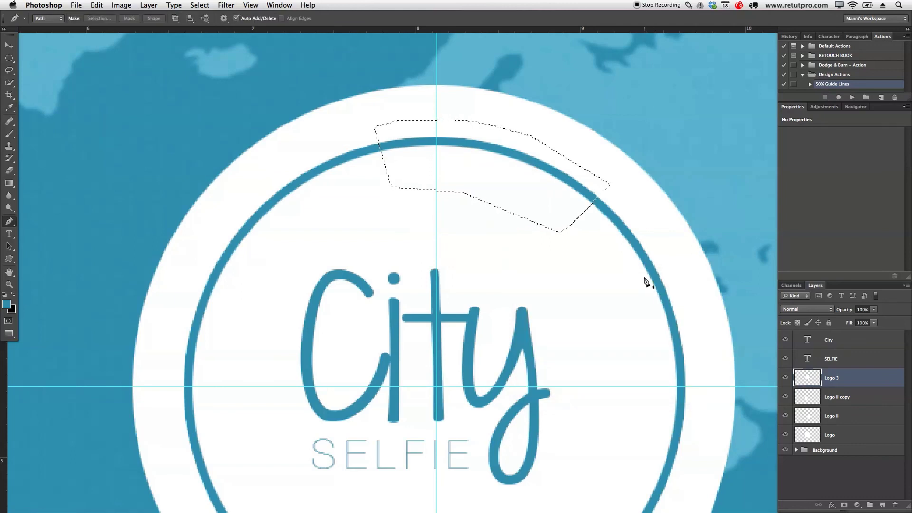
{"action": "key", "text": "Delete"}
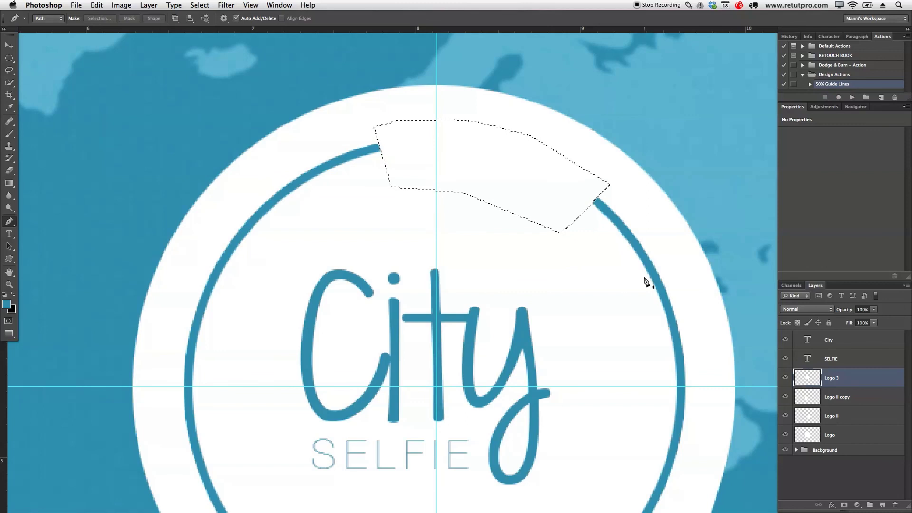
{"action": "key", "text": "super+d"}
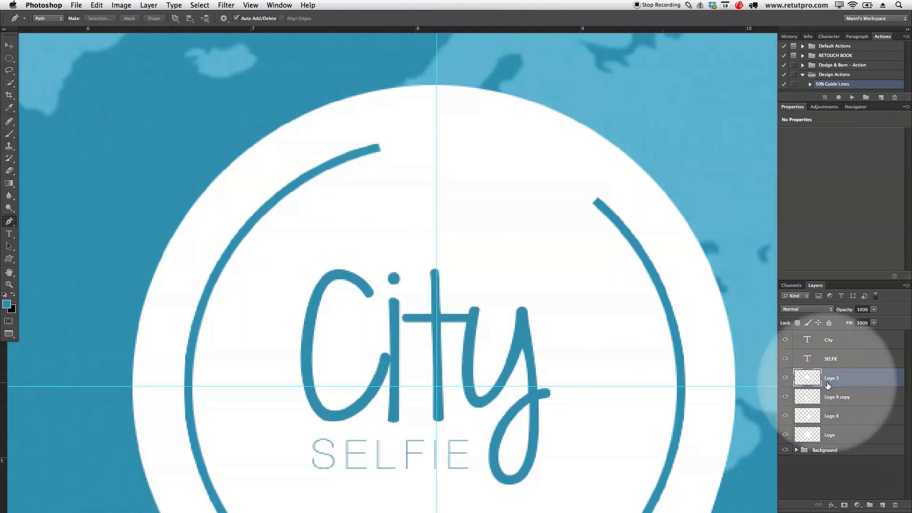
Add a new layer above Logo 3 and name it Arrow
{"action": "left_click", "coordinate": [882, 506]}
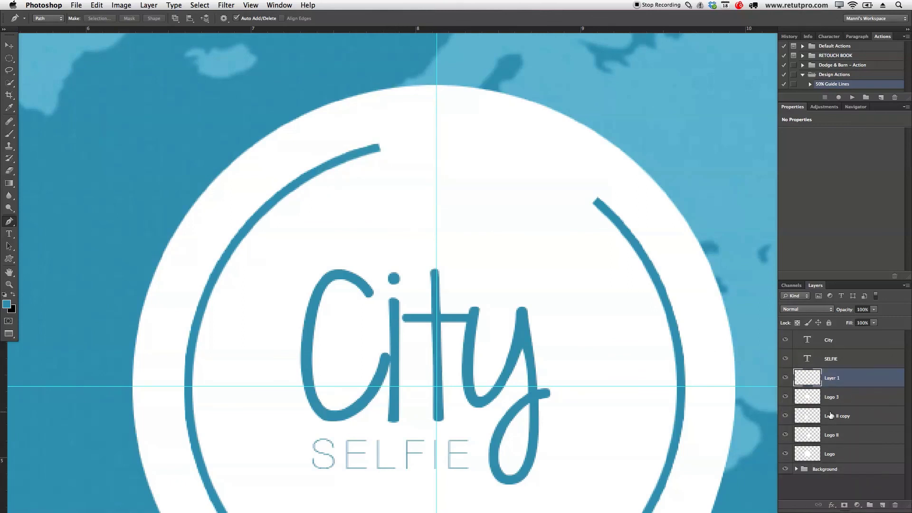
{"action": "double_click", "coordinate": [834, 378]}
{"action": "type", "text": "Arrow"}
{"action": "key", "text": "Return"}
Draw a closed triangular Pen path as an arrowhead pointing right at the left cut end of the ring
{"action": "left_click", "coordinate": [370, 114]}
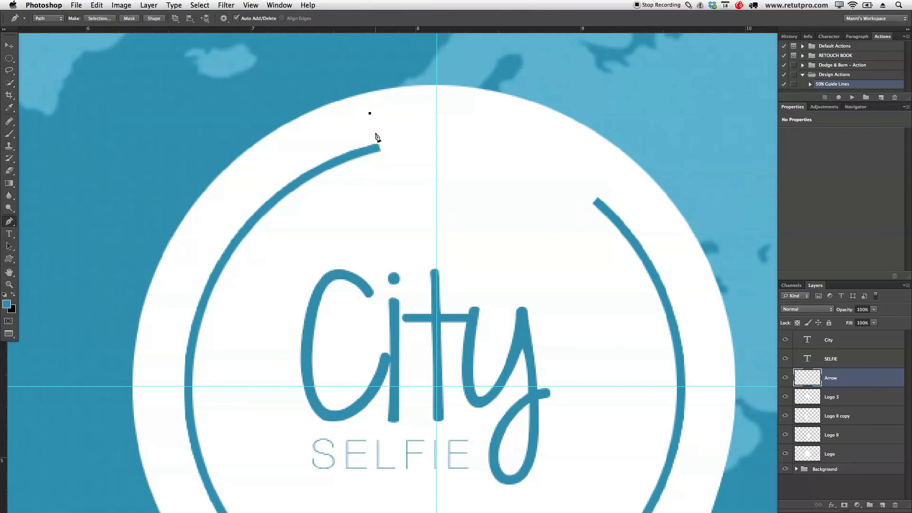
{"action": "left_click", "coordinate": [387, 180]}
{"action": "left_click", "coordinate": [419, 135]}
{"action": "left_click", "coordinate": [370, 114]}
Fill the triangular path with the blue colour 3a95b3 in Normal mode at 100% opacity
{"action": "right_click", "coordinate": [393, 142]}
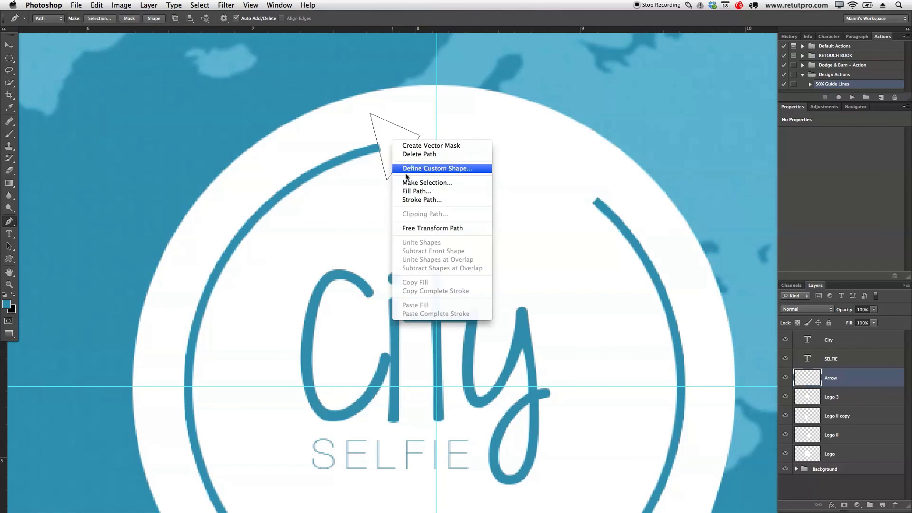
{"action": "left_click", "coordinate": [411, 191]}
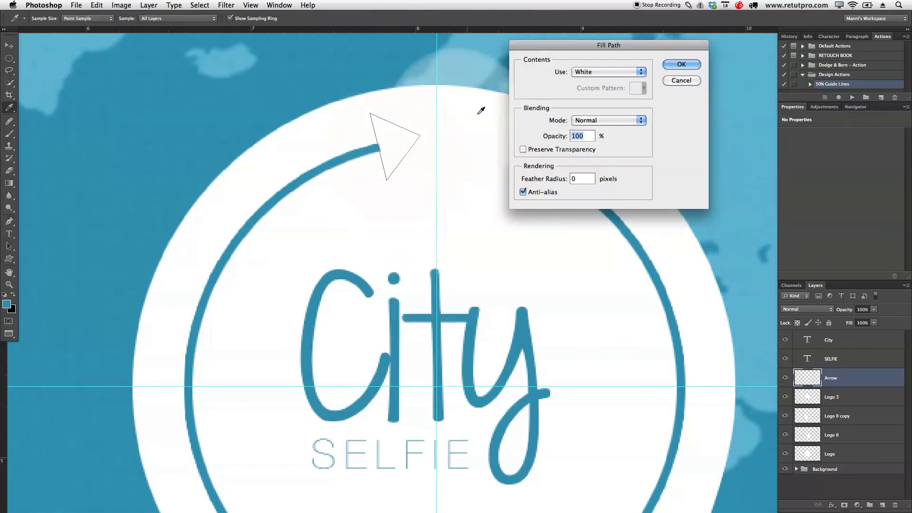
{"action": "left_click", "coordinate": [589, 72]}
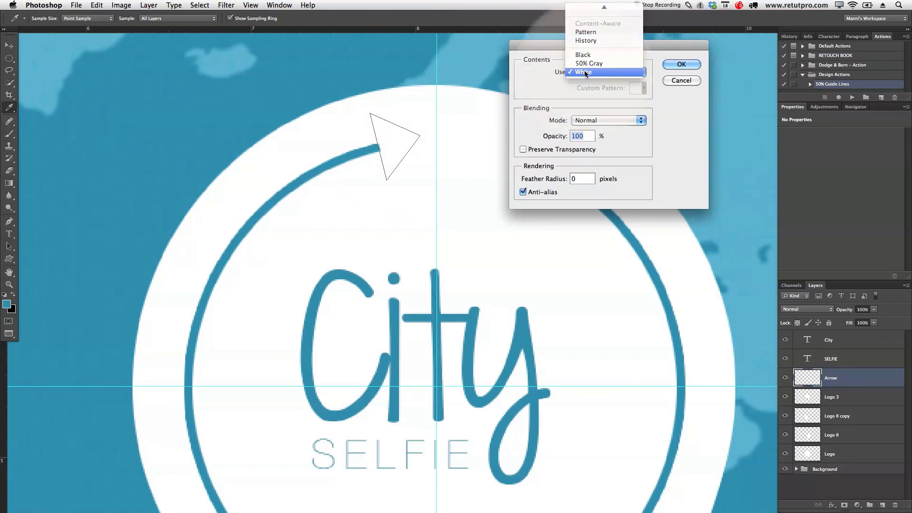
{"action": "mouse_move", "coordinate": [602, 7]}
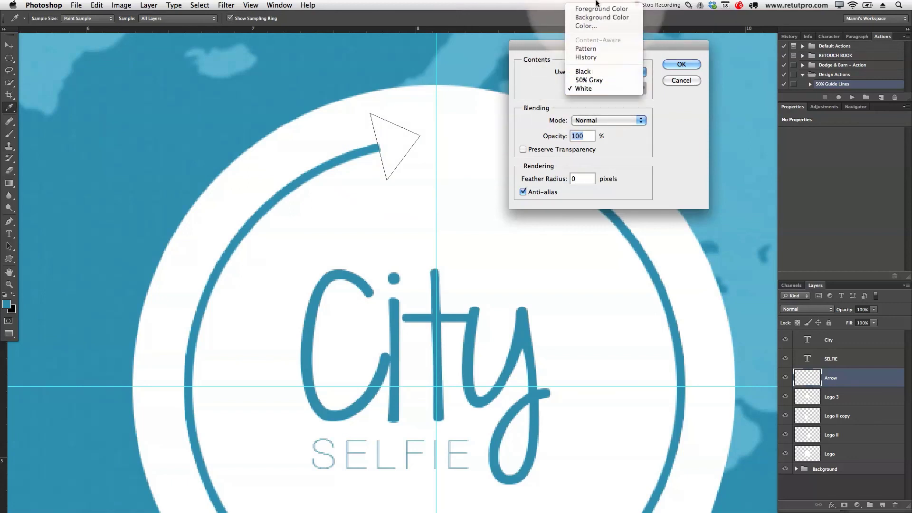
{"action": "left_click", "coordinate": [588, 27]}
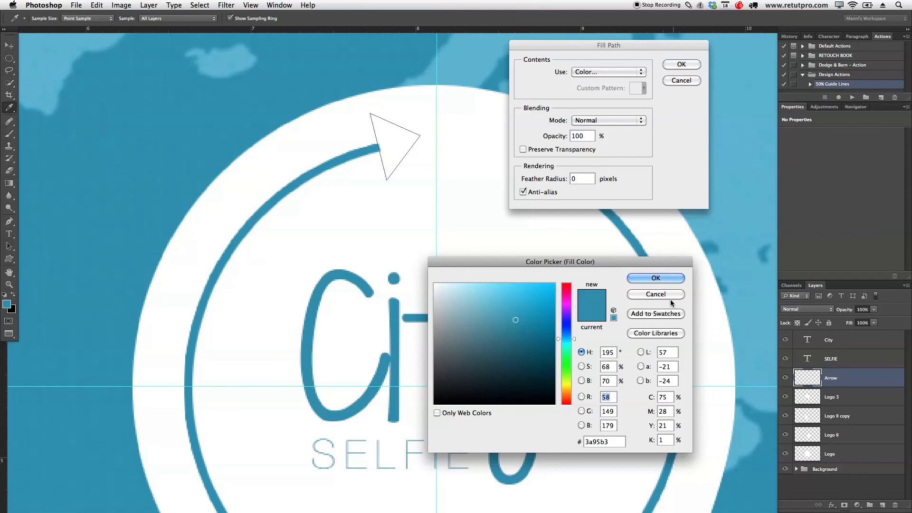
{"action": "left_click", "coordinate": [658, 279]}
{"action": "left_click", "coordinate": [672, 68]}
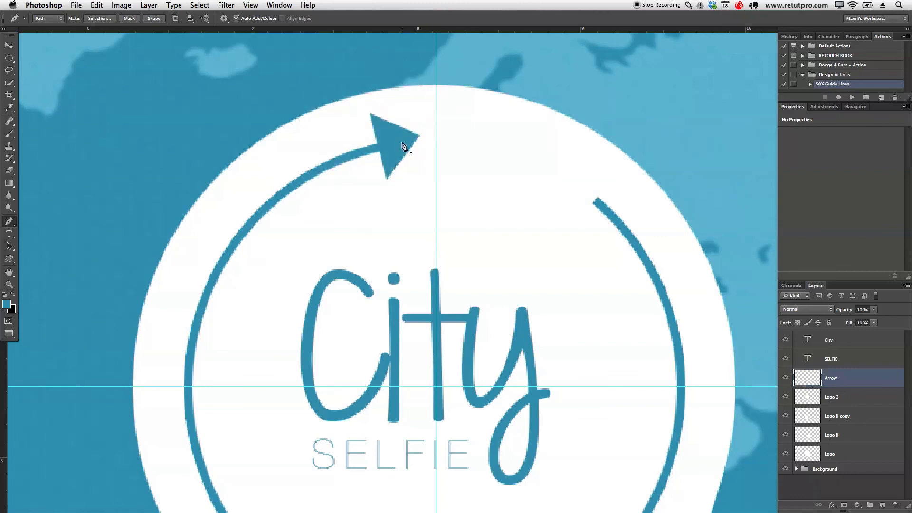
Nudge the arrowhead slightly down and to the left to line it up with the end of the ring
{"action": "key", "text": "v"}
{"action": "key", "text": "Down"}
{"action": "key", "text": "Left"}
{"action": "key", "text": "Left"}
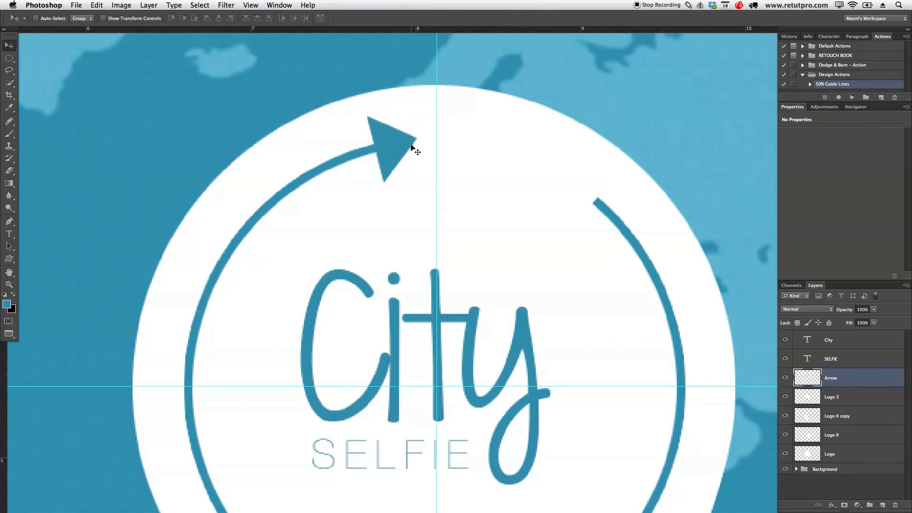
Clear all guides from the canvas
{"action": "key", "text": "z"}
{"action": "left_click_drag", "start_coordinate": [458, 155], "coordinate": [519, 177]}
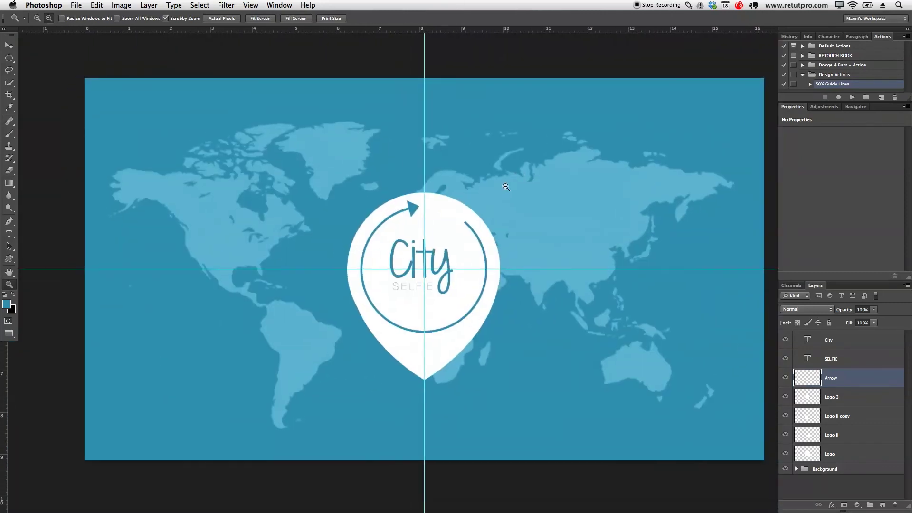
{"action": "left_click", "coordinate": [524, 197], "text": "alt"}
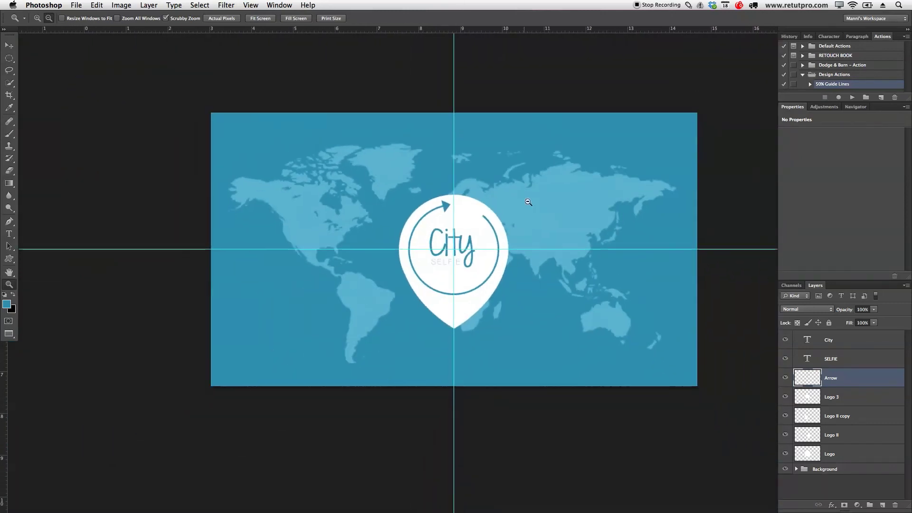
{"action": "left_click", "coordinate": [512, 211]}
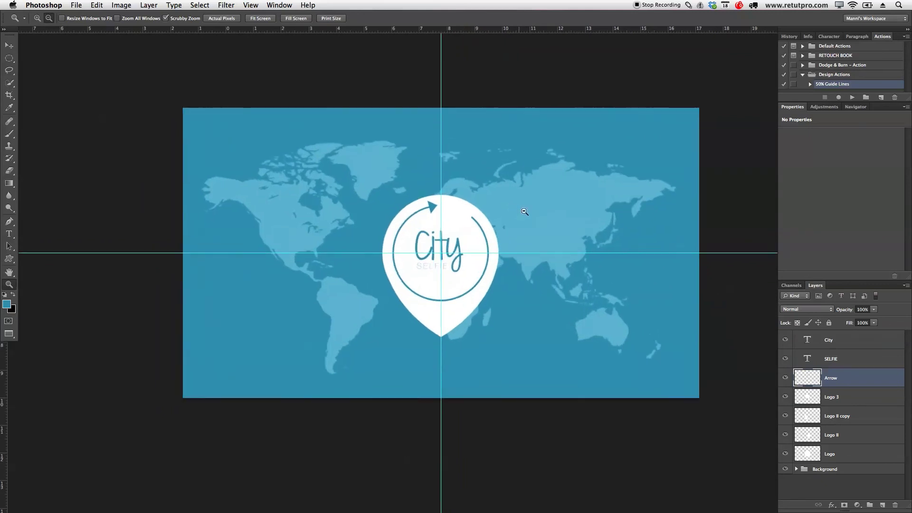
{"action": "left_click", "coordinate": [280, 5]}
{"action": "mouse_move", "coordinate": [250, 5]}
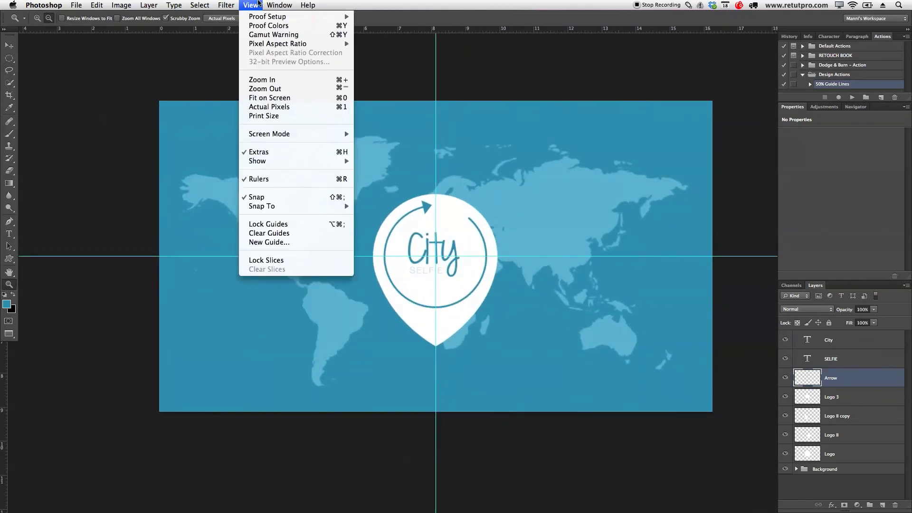
{"action": "left_click", "coordinate": [268, 232]}
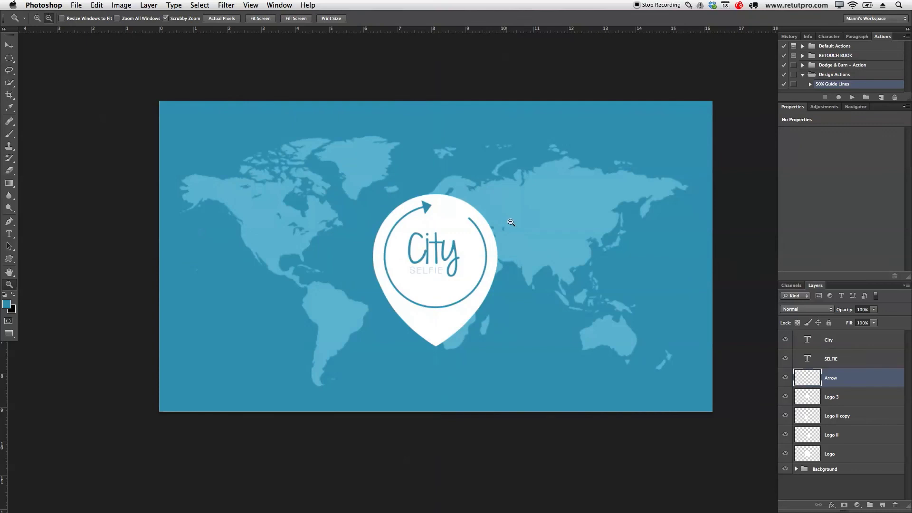
{"action": "scroll", "coordinate": [511, 223], "scroll_direction": "up", "scroll_amount": 1}
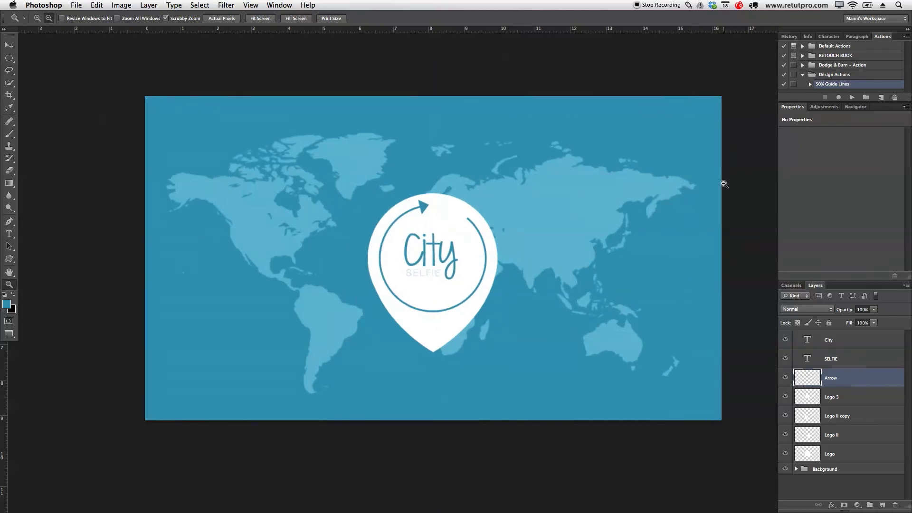